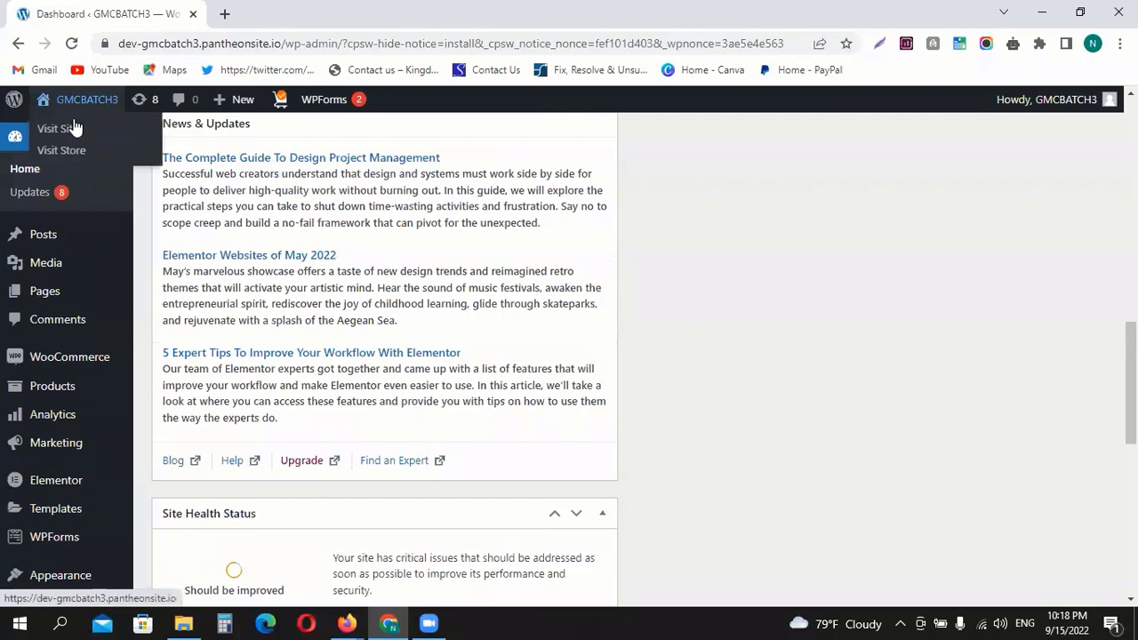
Answer the WPForms rating notice with "I already did" and "Ok, you deserve it", closing each page that opens
{"action": "scroll", "coordinate": [820, 277], "scroll_direction": "up", "scroll_amount": 10}
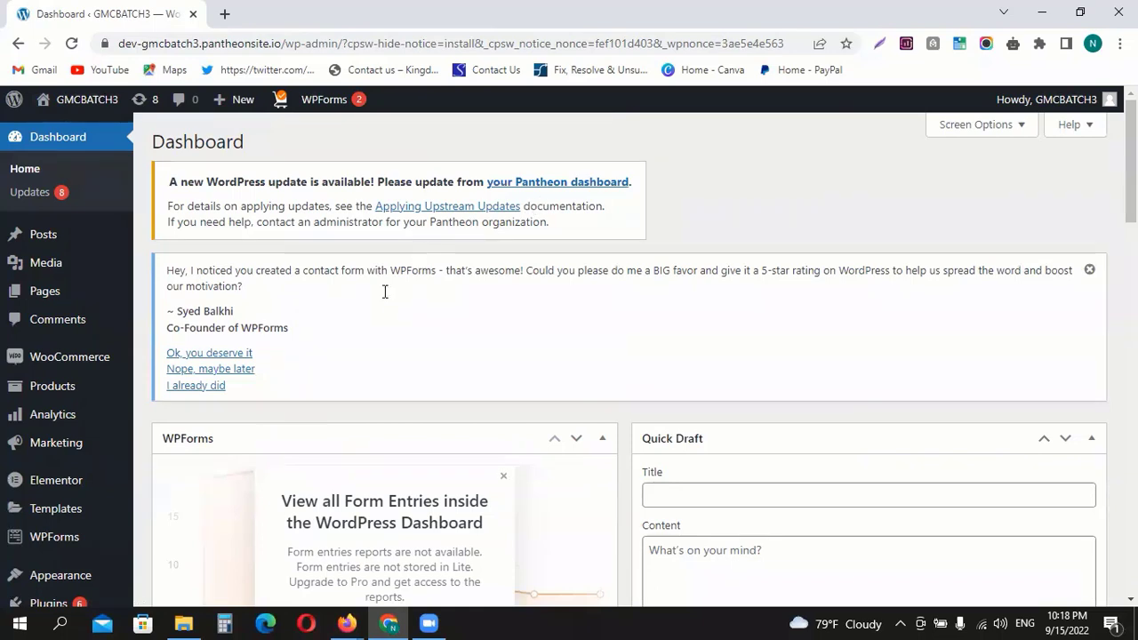
{"action": "left_click", "coordinate": [197, 387]}
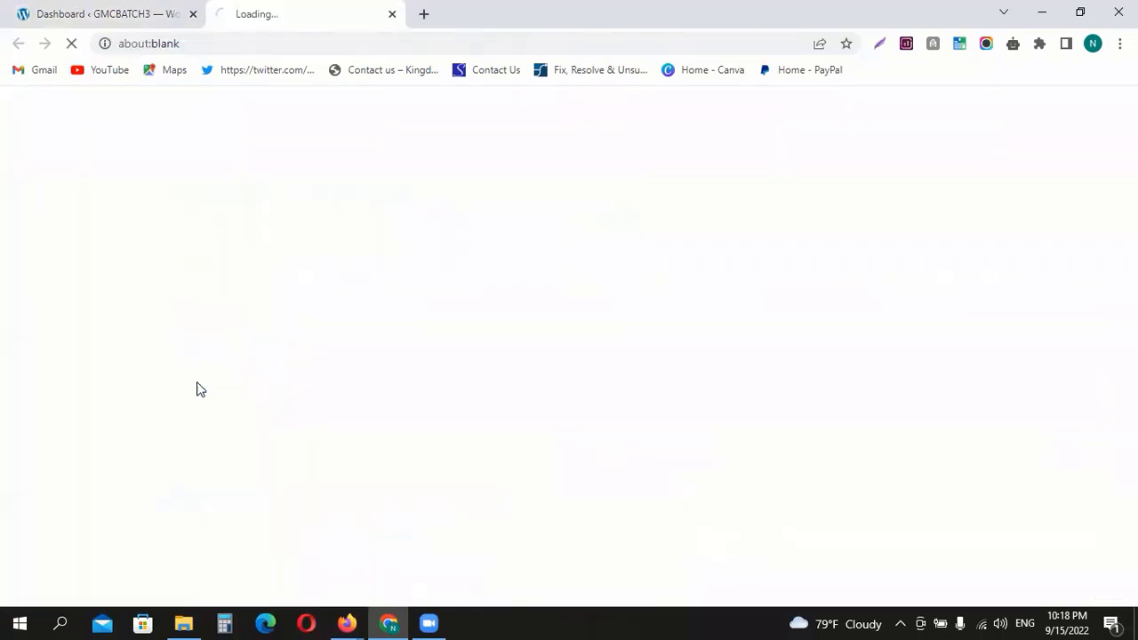
{"action": "left_click", "coordinate": [392, 15]}
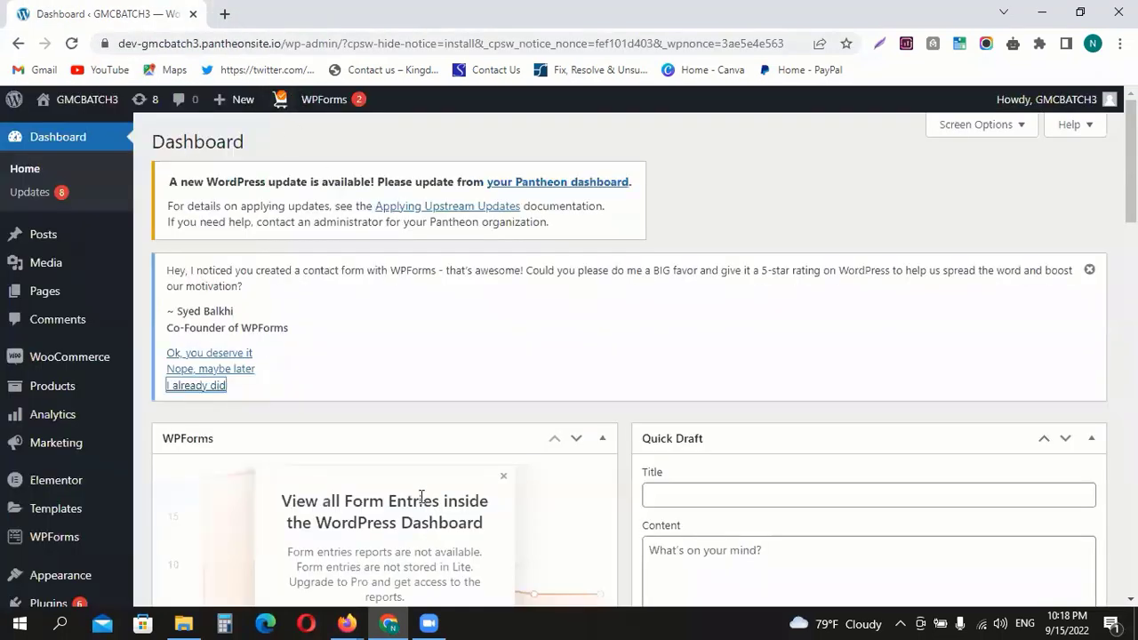
{"action": "left_click", "coordinate": [210, 355]}
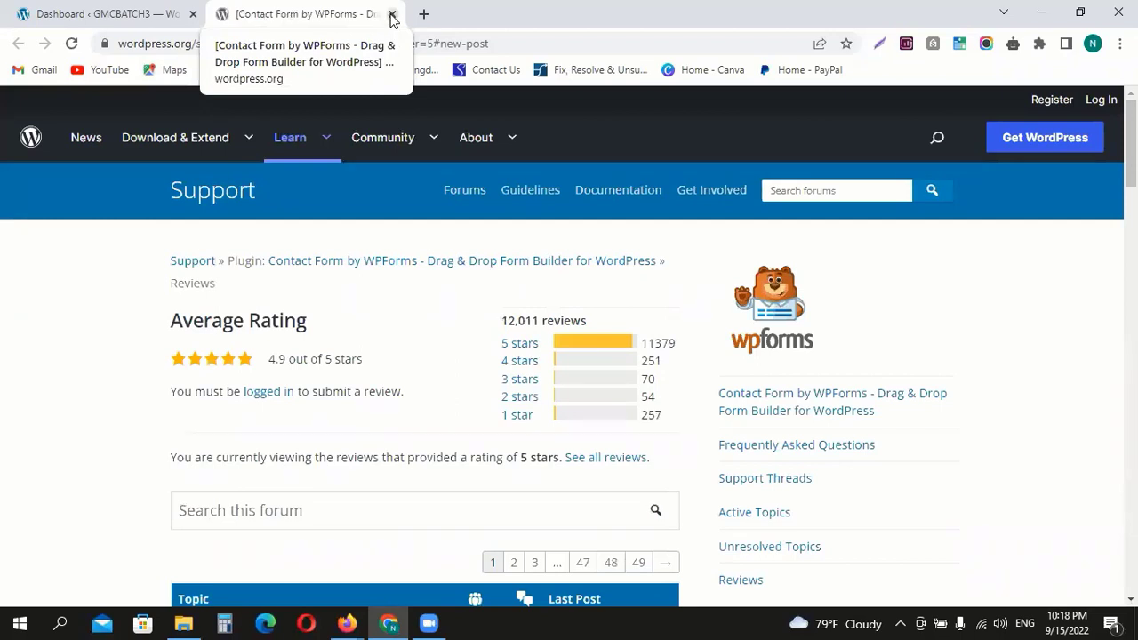
{"action": "left_click", "coordinate": [392, 14]}
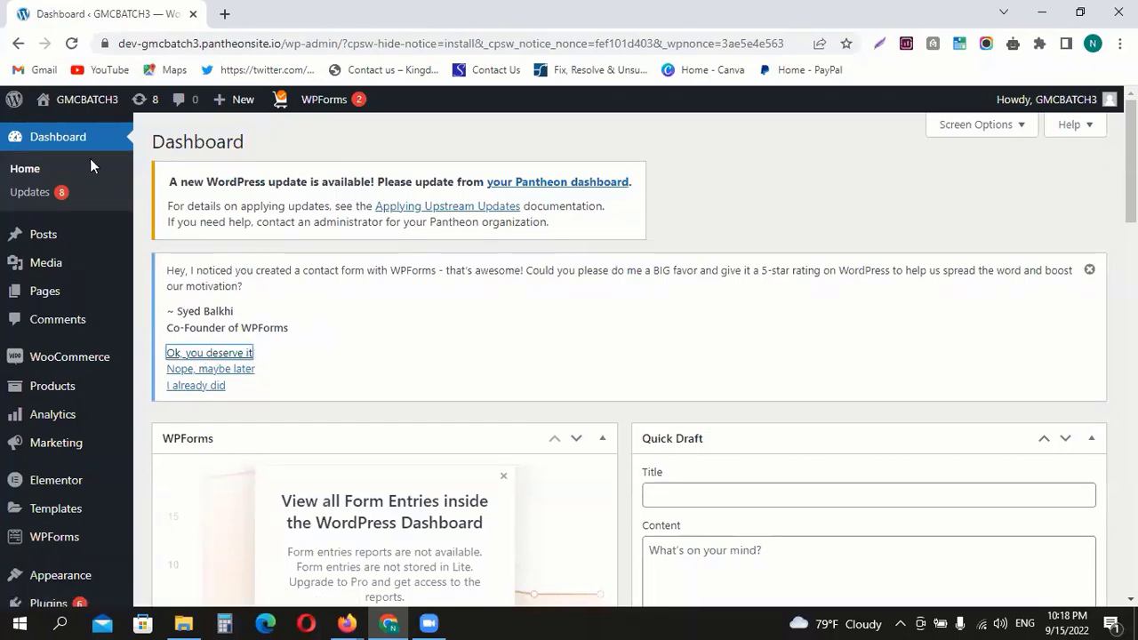
Visit the GMCBATCH3 site from the dashboard and examine its home page from the hero banner through the product listings to the footer
{"action": "scroll", "coordinate": [196, 347], "scroll_direction": "down", "scroll_amount": 3}
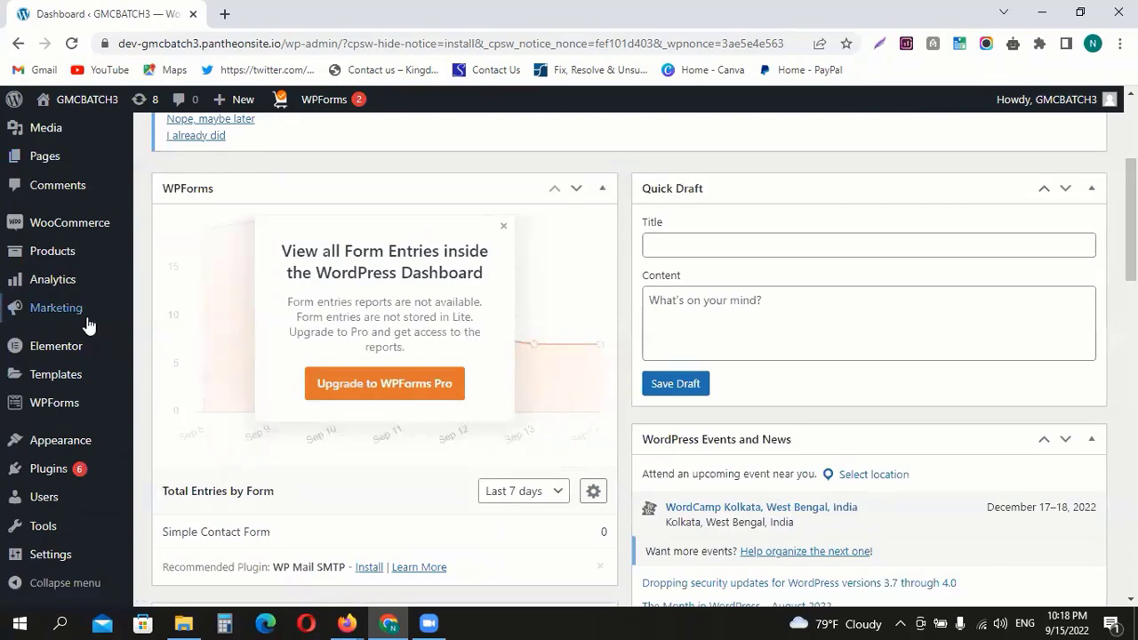
{"action": "scroll", "coordinate": [54, 308], "scroll_direction": "up", "scroll_amount": 3}
{"action": "mouse_move", "coordinate": [80, 99]}
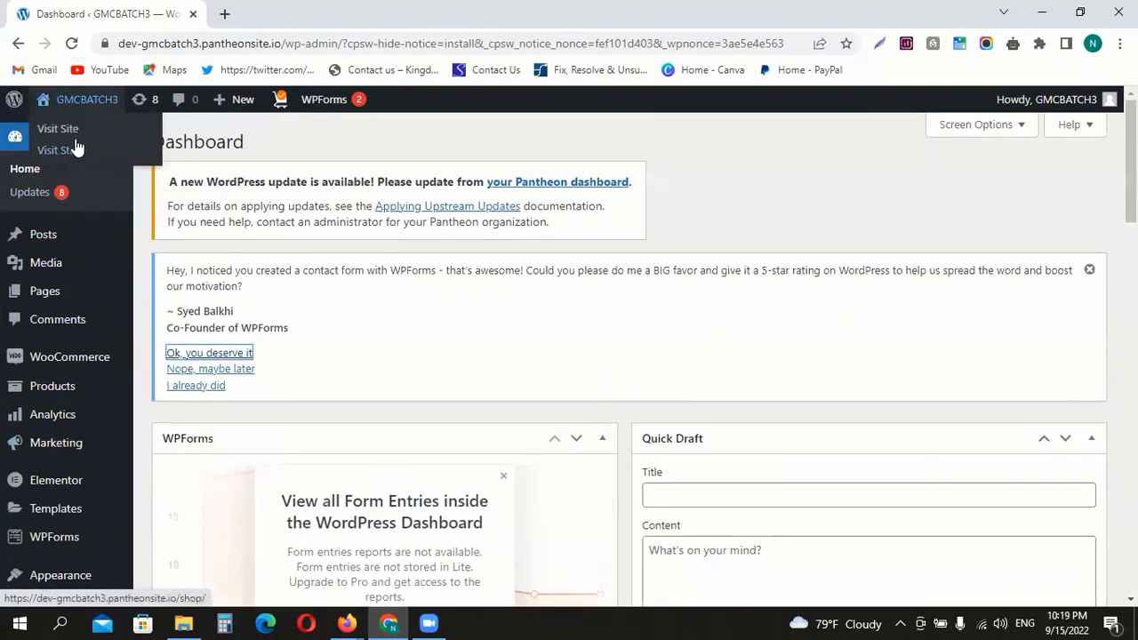
{"action": "left_click", "coordinate": [77, 138]}
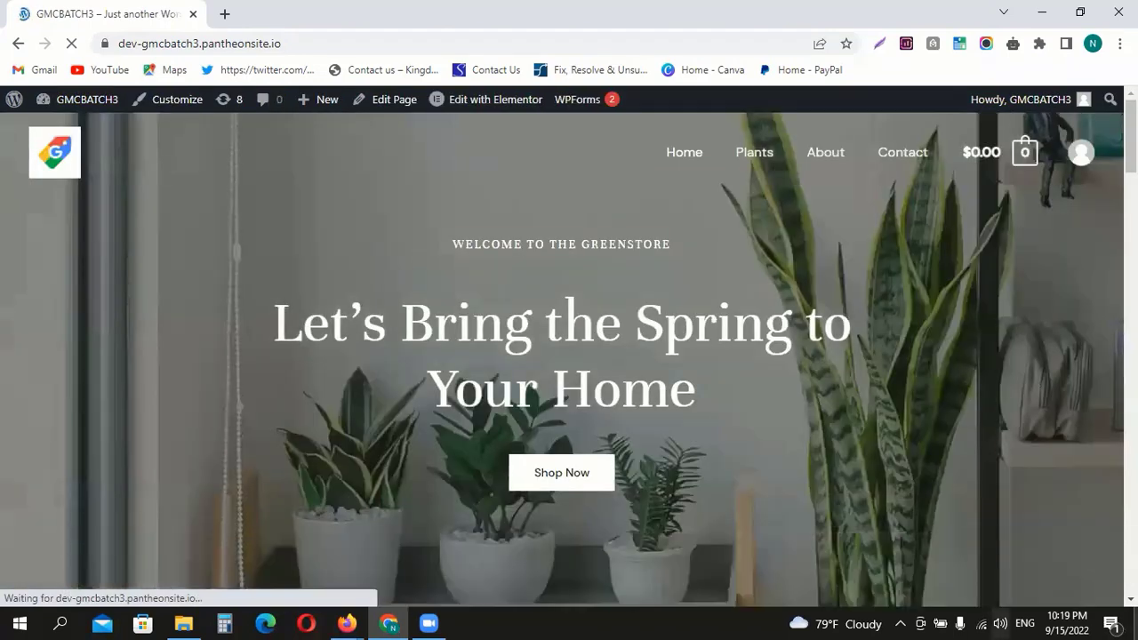
{"action": "scroll", "coordinate": [602, 337], "scroll_direction": "down", "scroll_amount": 2}
{"action": "scroll", "coordinate": [602, 336], "scroll_direction": "down", "scroll_amount": 5}
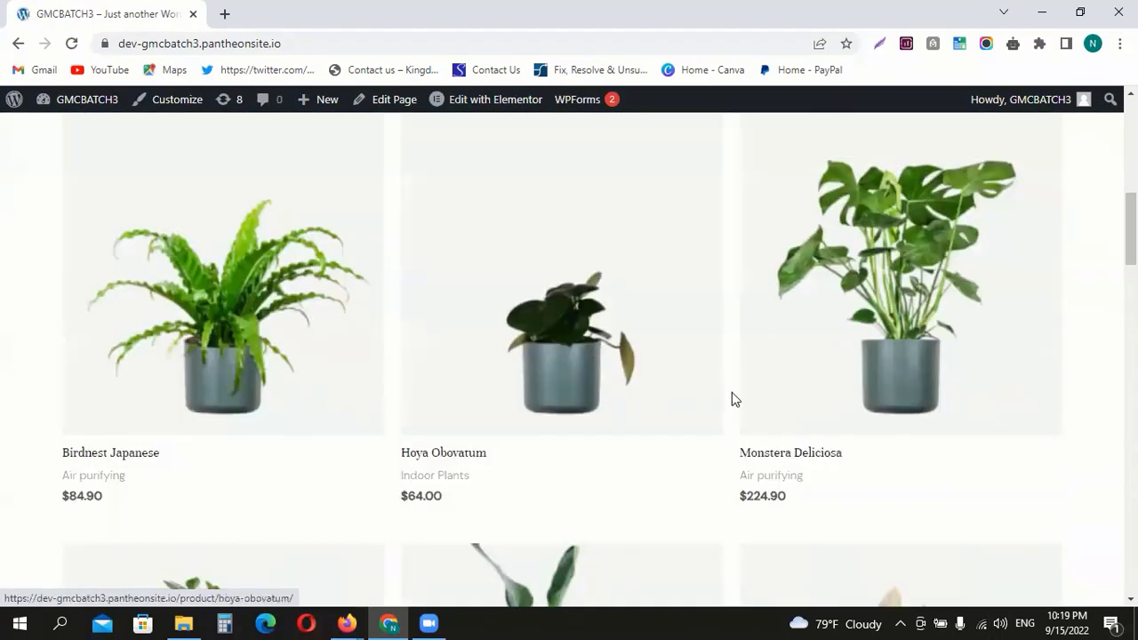
{"action": "scroll", "coordinate": [716, 416], "scroll_direction": "down", "scroll_amount": 10}
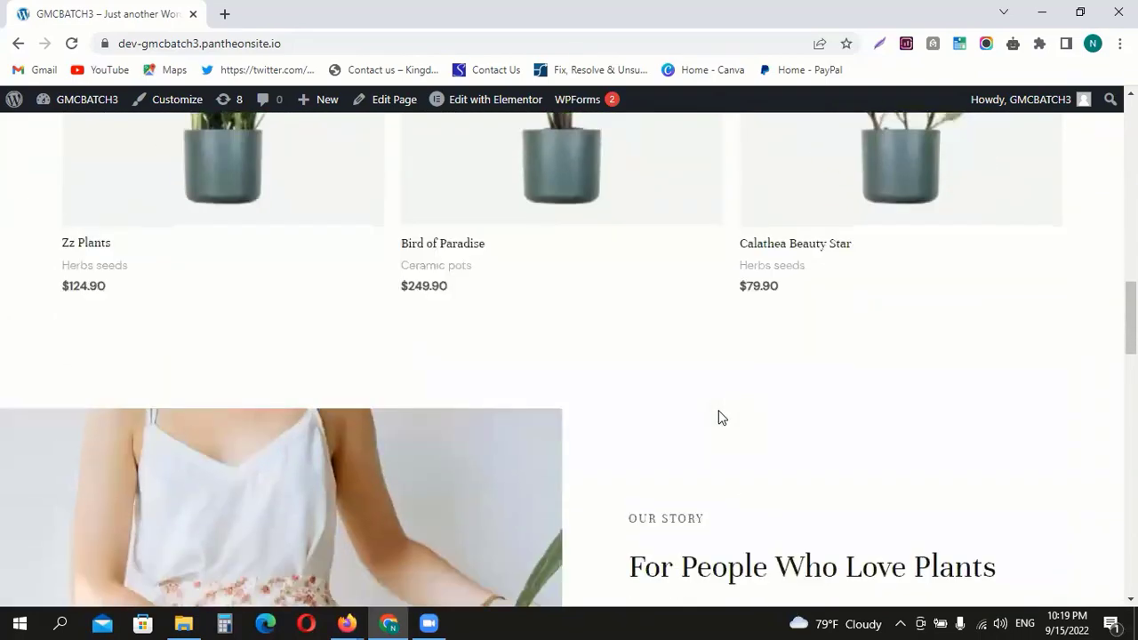
{"action": "scroll", "coordinate": [720, 418], "scroll_direction": "down", "scroll_amount": 10}
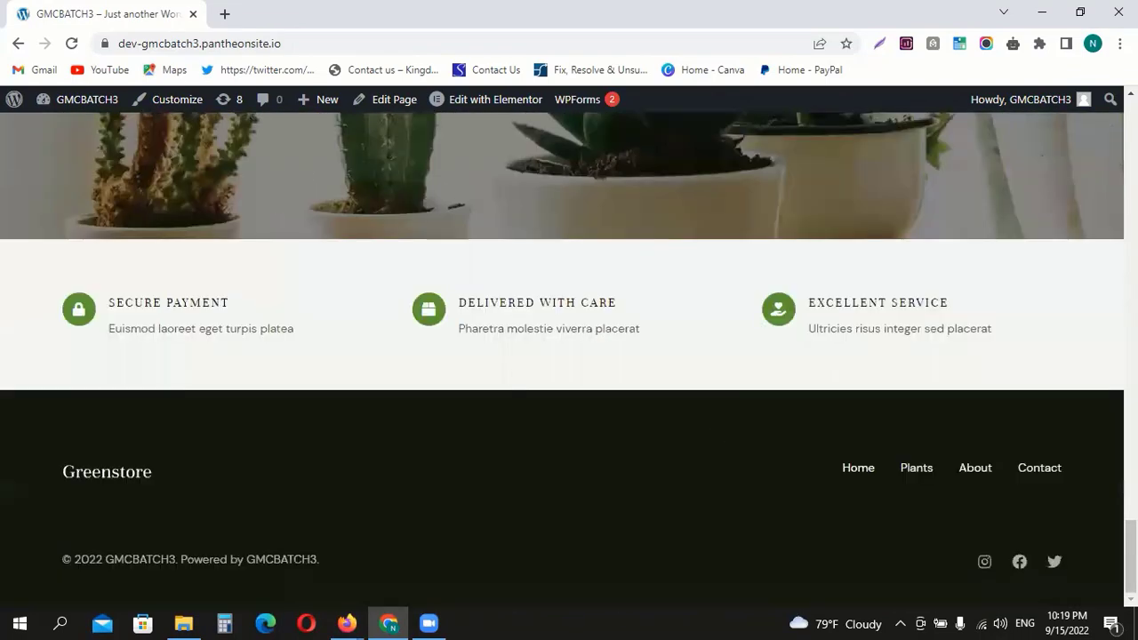
{"action": "key", "text": "Home"}
{"action": "scroll", "coordinate": [548, 406], "scroll_direction": "down", "scroll_amount": 2}
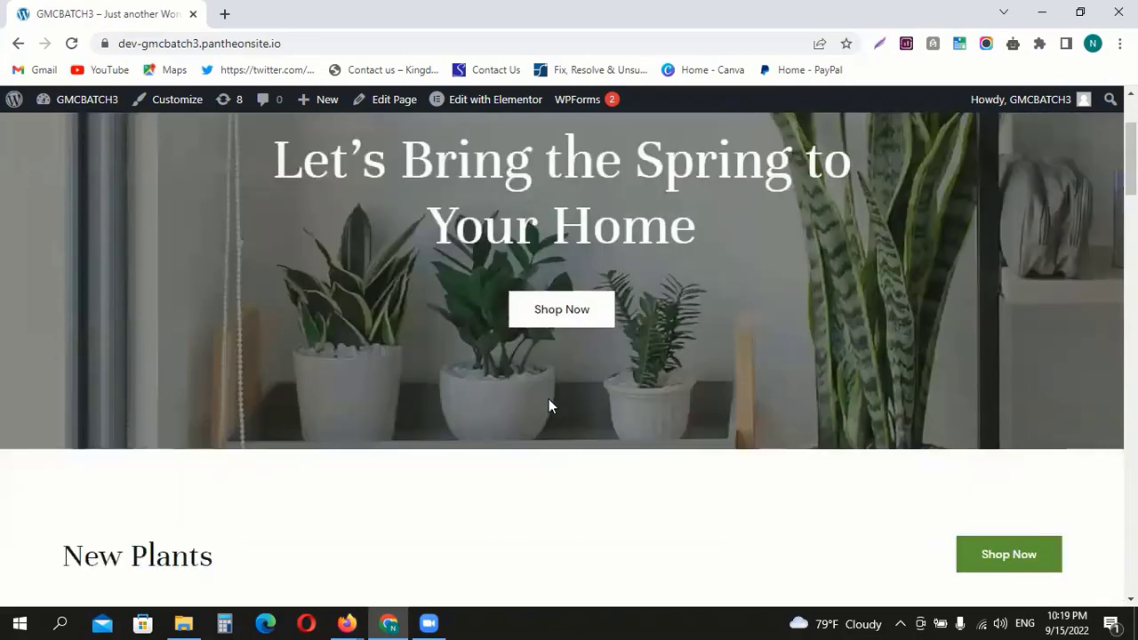
{"action": "scroll", "coordinate": [548, 407], "scroll_direction": "down", "scroll_amount": 8}
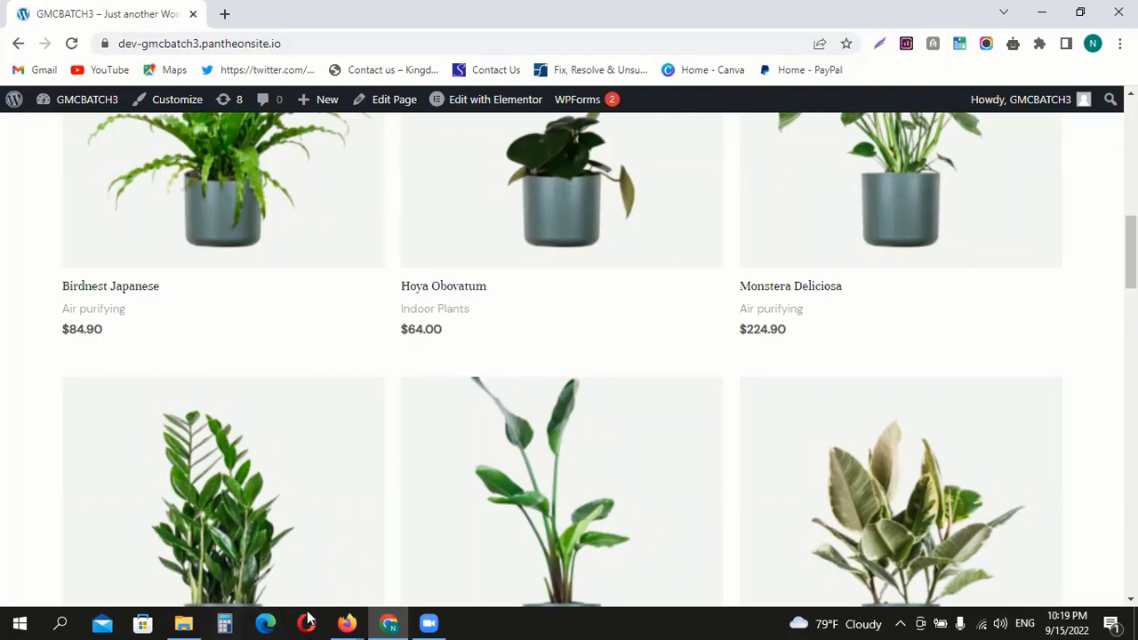
Switch to the Google window in Firefox and search for "google merchant center"
{"action": "left_click", "coordinate": [346, 622]}
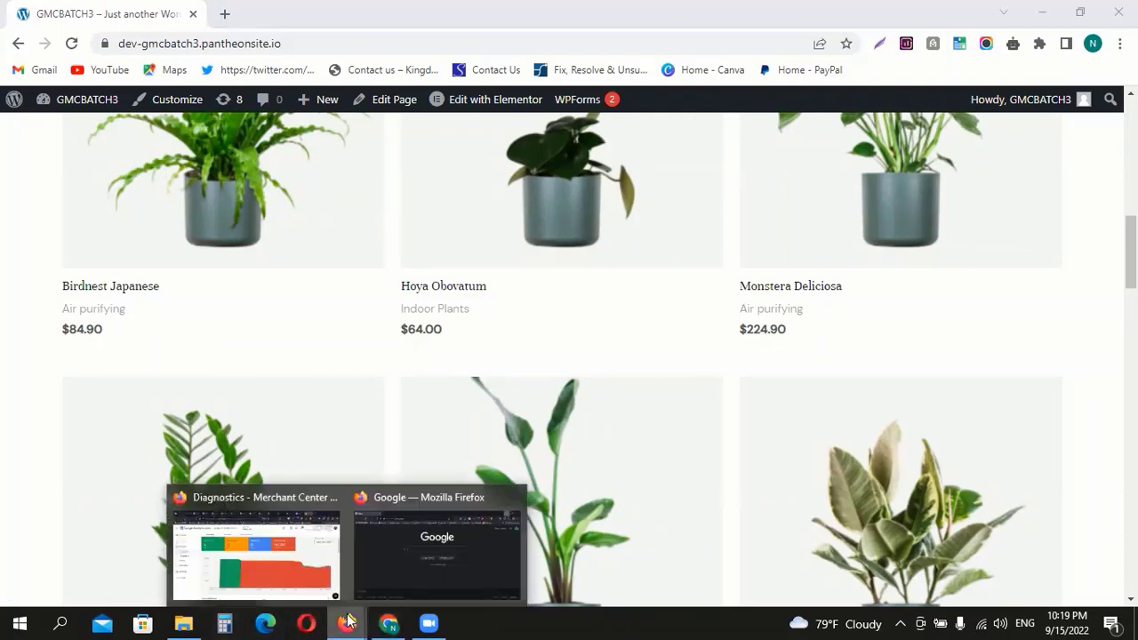
{"action": "left_click", "coordinate": [415, 558]}
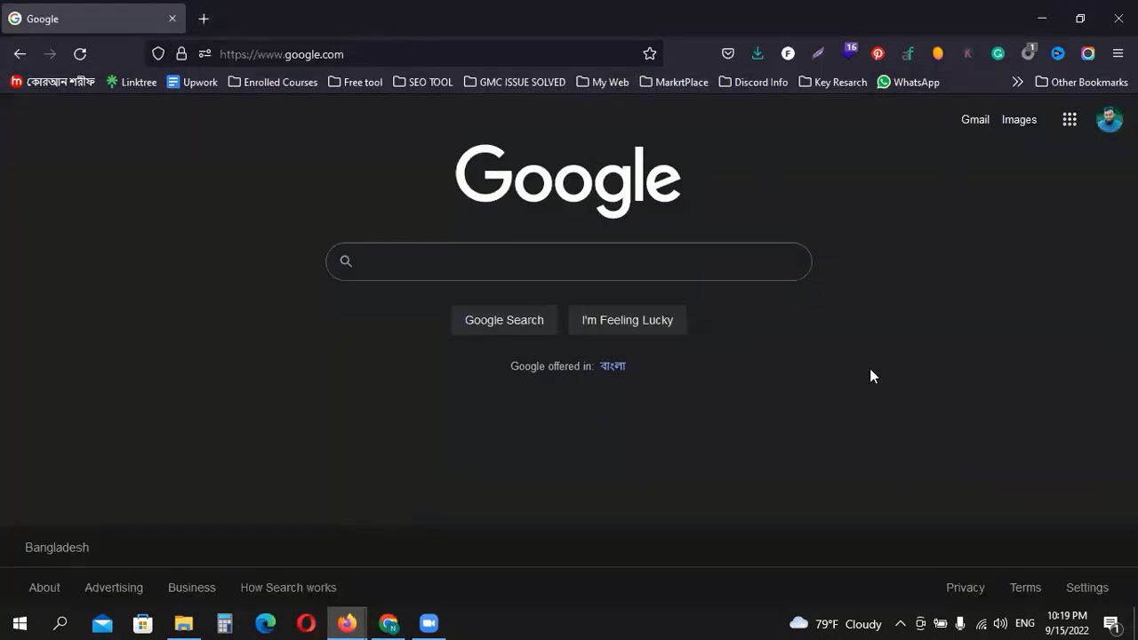
{"action": "left_click", "coordinate": [1109, 119]}
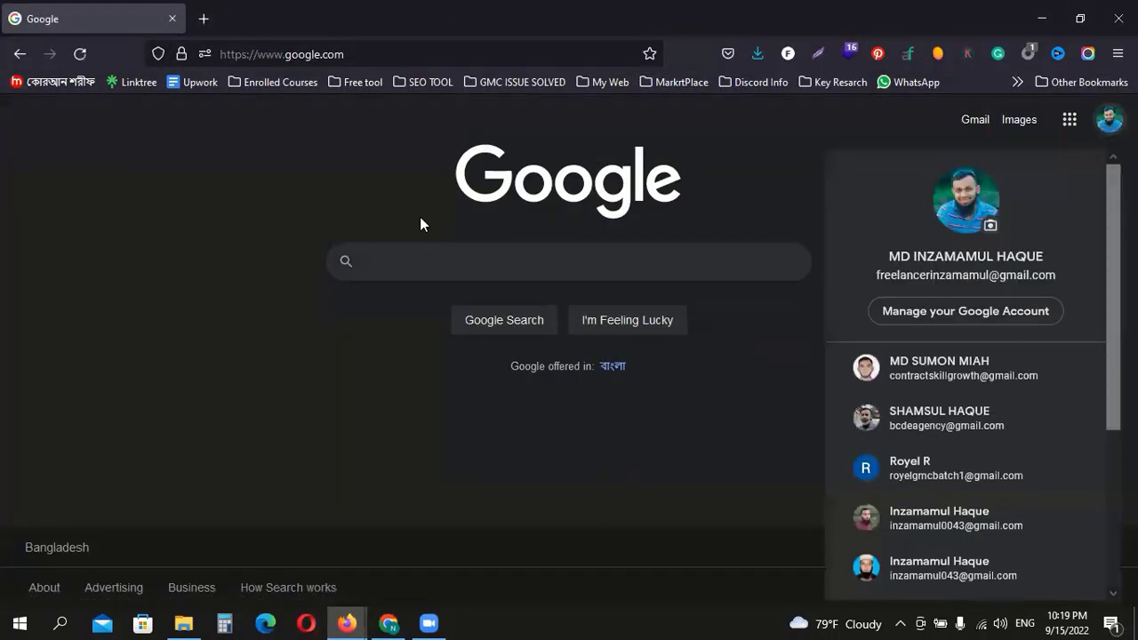
{"action": "left_click", "coordinate": [323, 59]}
{"action": "type", "text": "google.com/"}
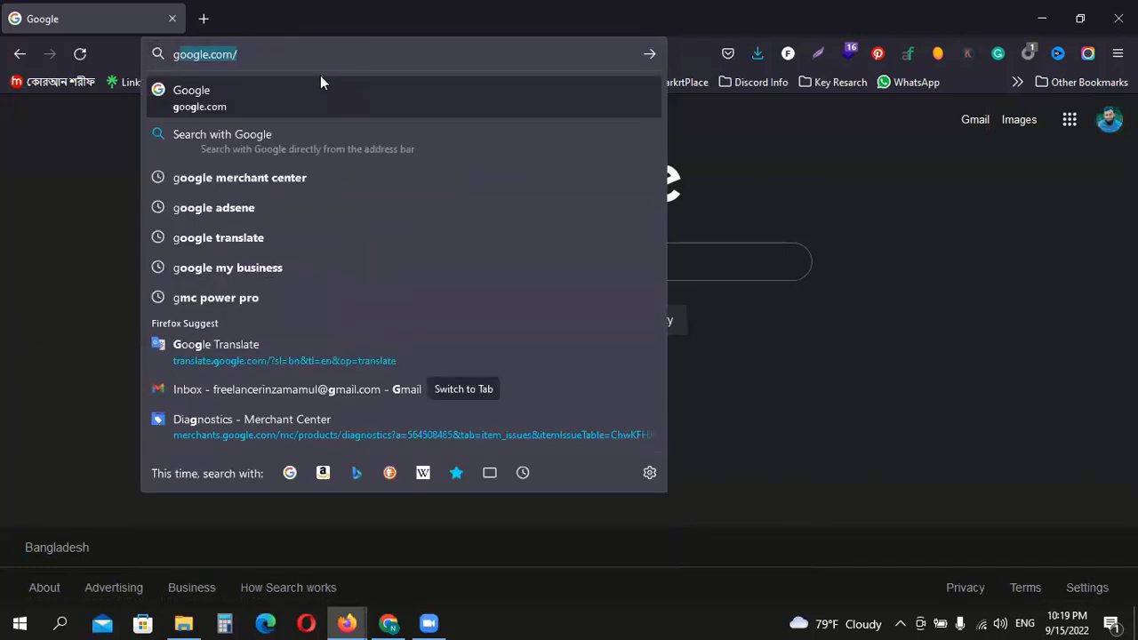
{"action": "left_click", "coordinate": [306, 181]}
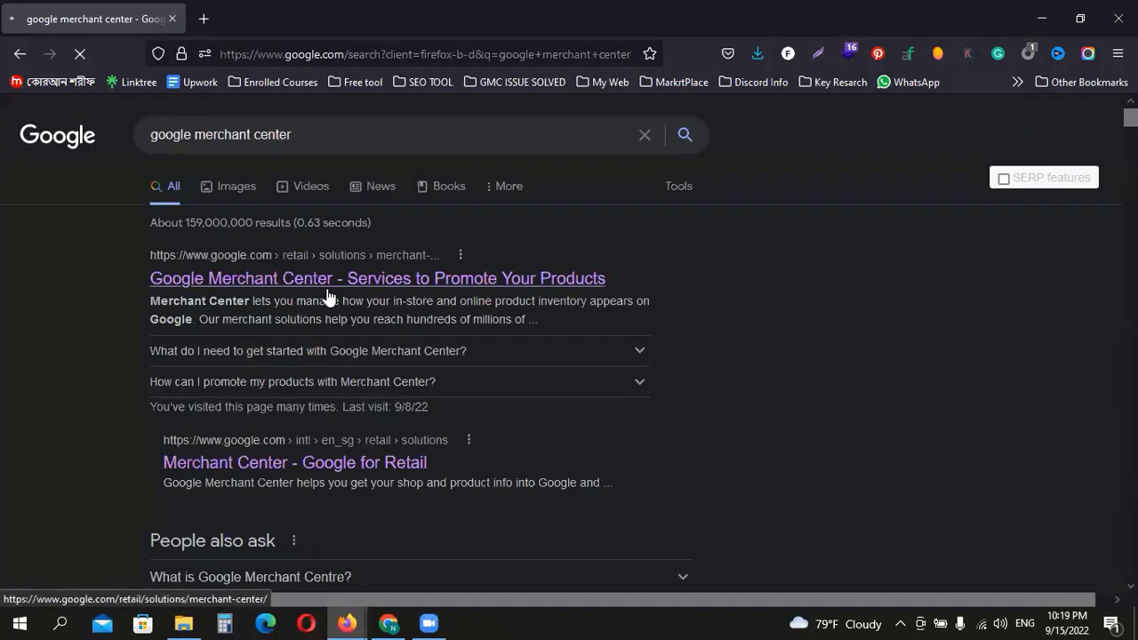
Open the Google Merchant Center search result and sign in to Merchant Center
{"action": "left_click", "coordinate": [328, 294]}
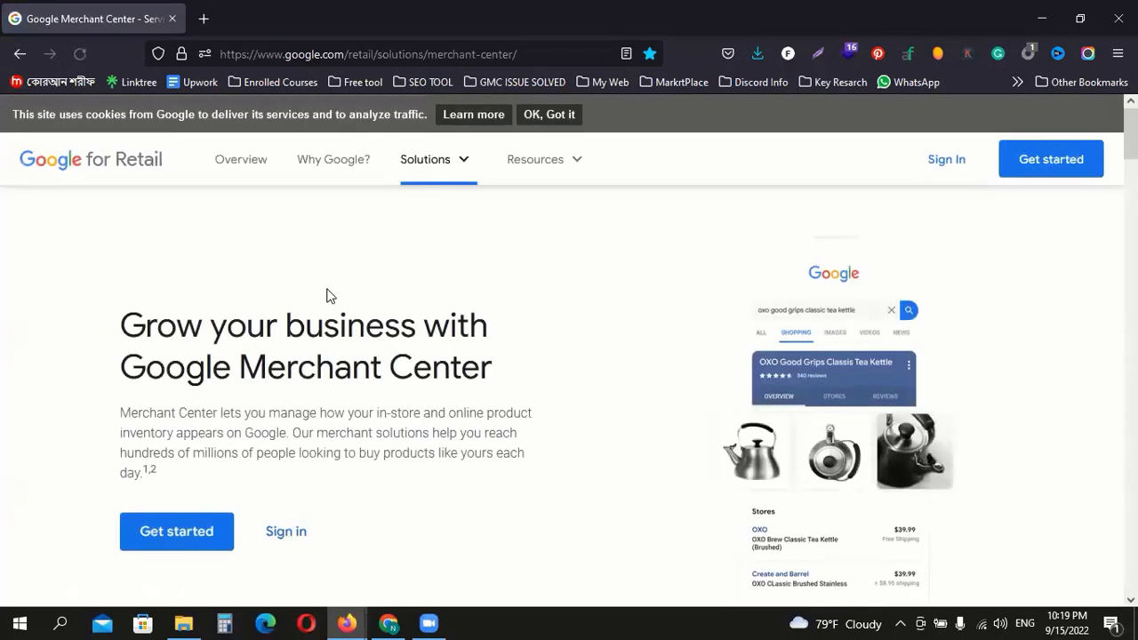
{"action": "left_click", "coordinate": [959, 168]}
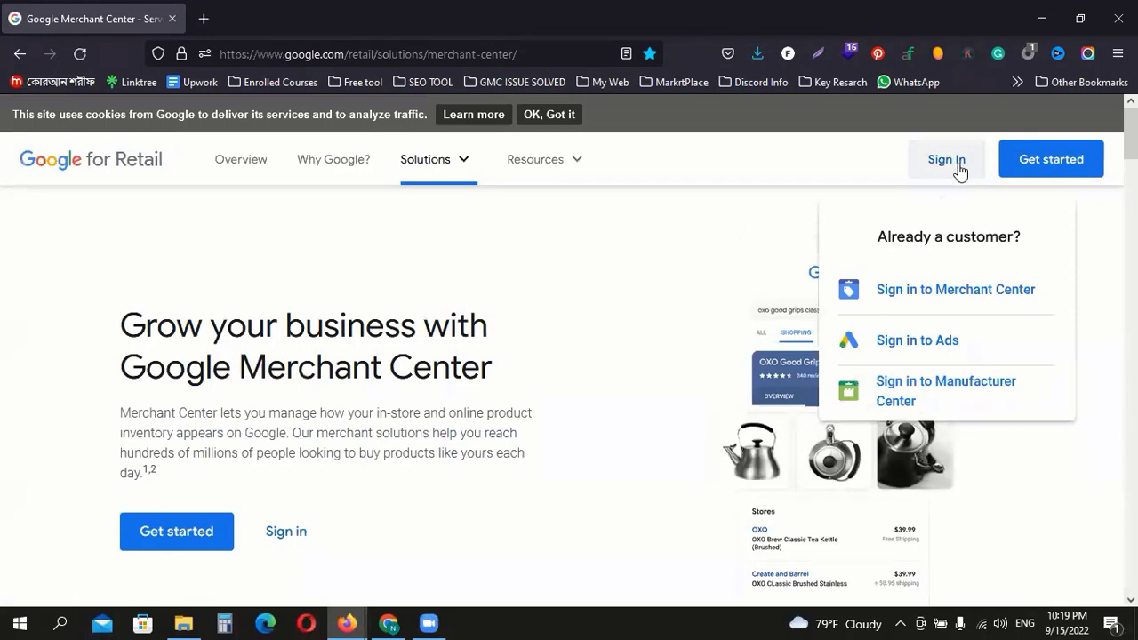
{"action": "left_click", "coordinate": [879, 295]}
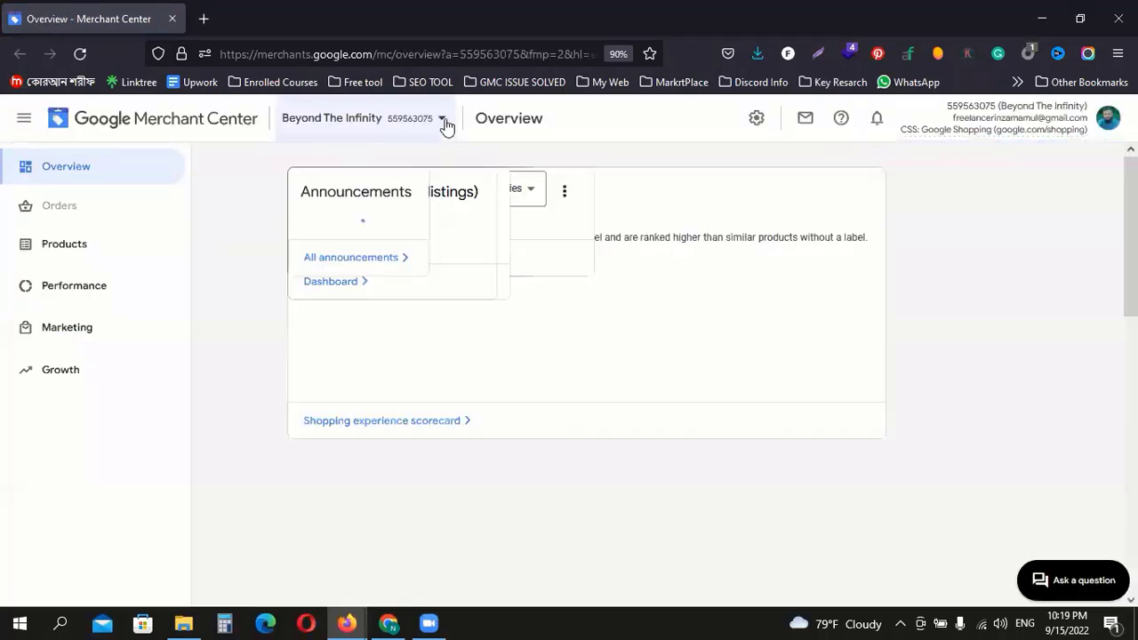
Change to the other Google login that manages Athletics Fanatic and open its Bangladesh merchant account
{"action": "left_click", "coordinate": [443, 121]}
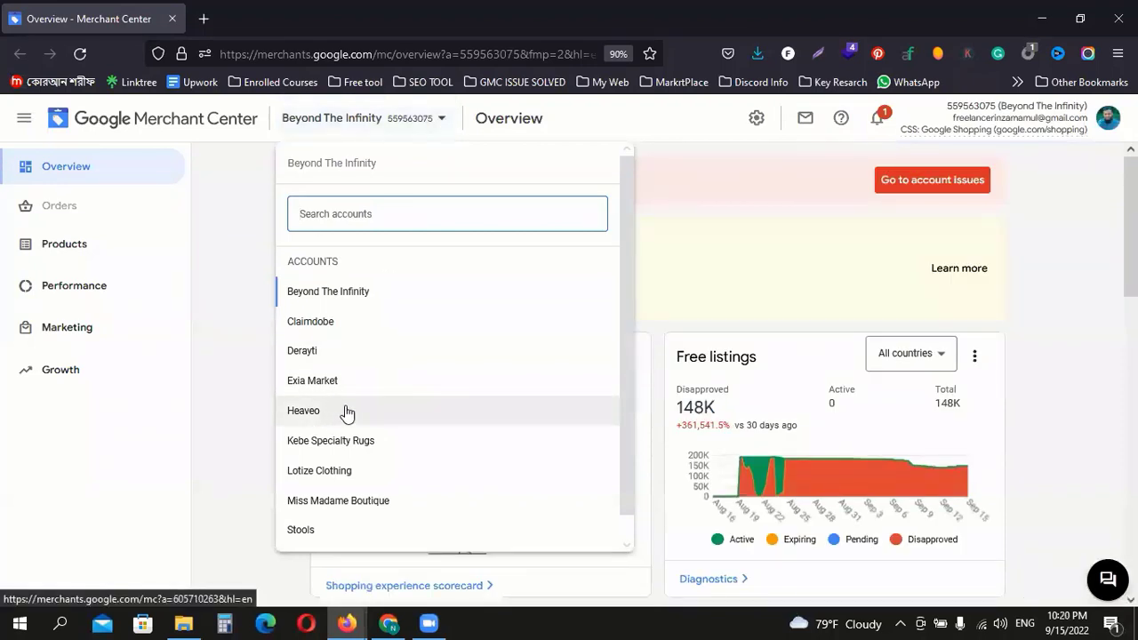
{"action": "scroll", "coordinate": [347, 413], "scroll_direction": "down", "scroll_amount": 1}
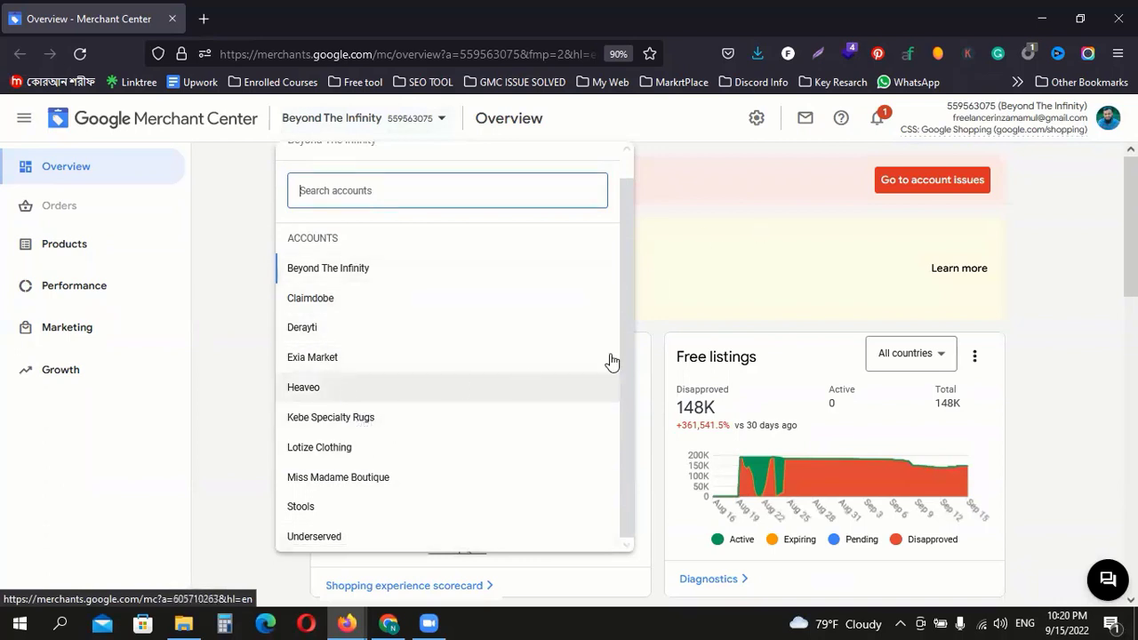
{"action": "left_click", "coordinate": [1103, 120]}
{"action": "left_click", "coordinate": [1103, 120]}
{"action": "left_click", "coordinate": [998, 256]}
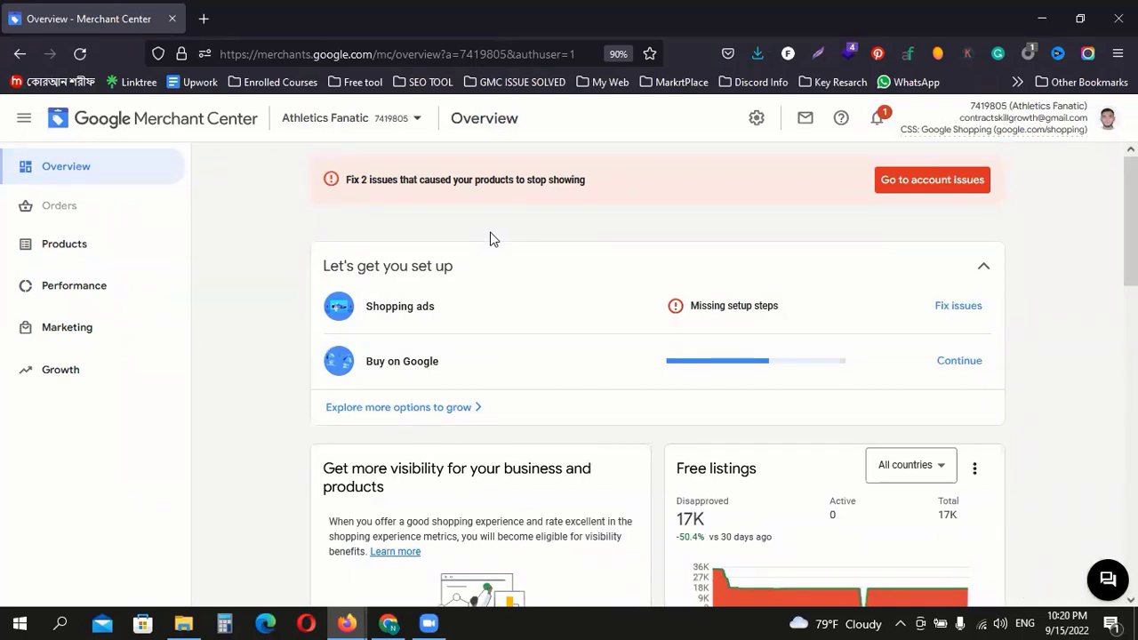
{"action": "left_click", "coordinate": [426, 122]}
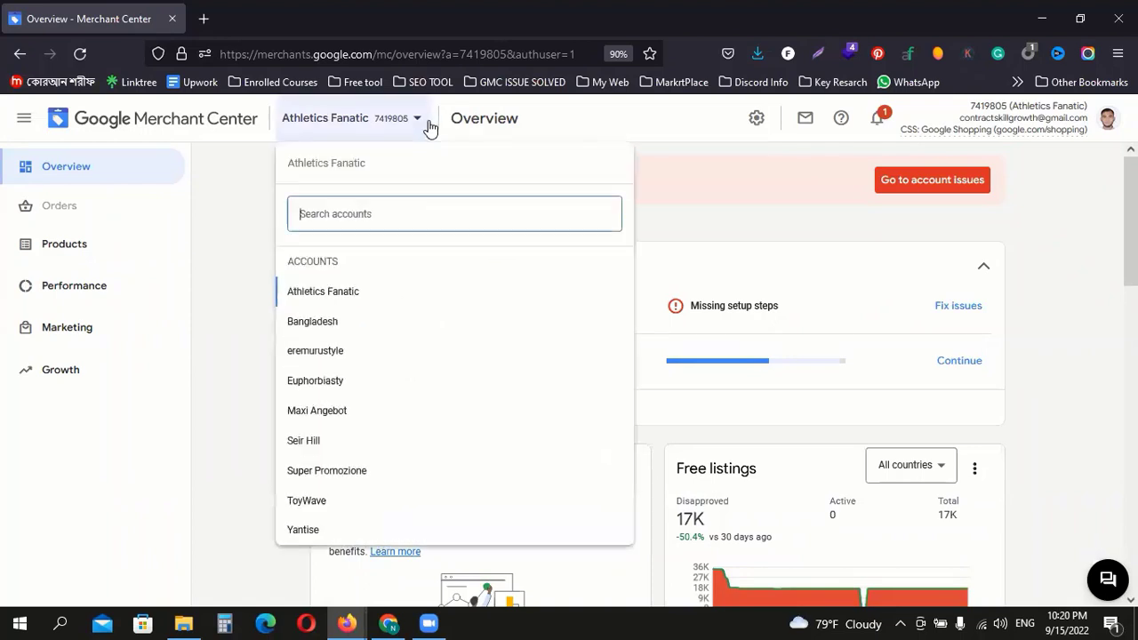
{"action": "left_click", "coordinate": [344, 322]}
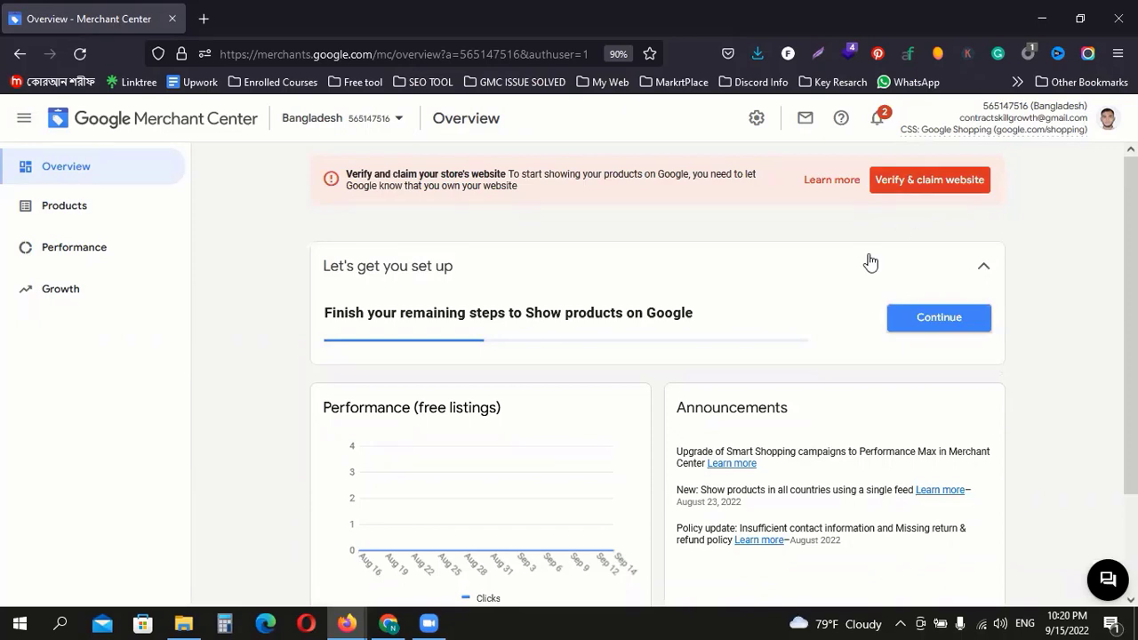
Switch to Chrome and go back from the store's home page to the WordPress dashboard
{"action": "left_click", "coordinate": [388, 623]}
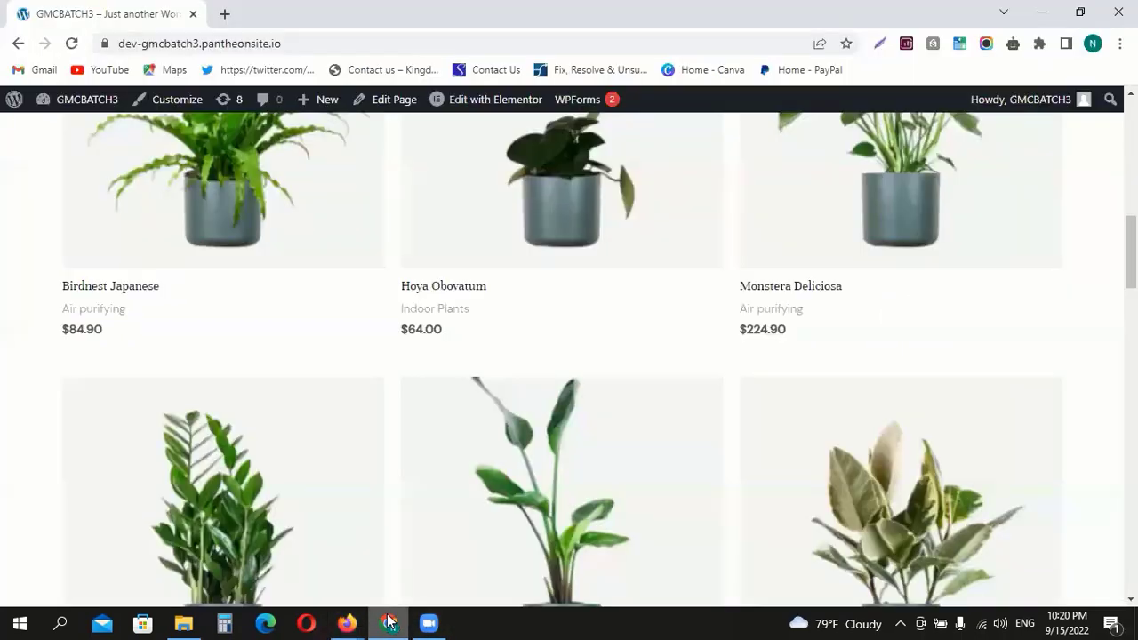
{"action": "scroll", "coordinate": [414, 402], "scroll_direction": "up", "scroll_amount": 15}
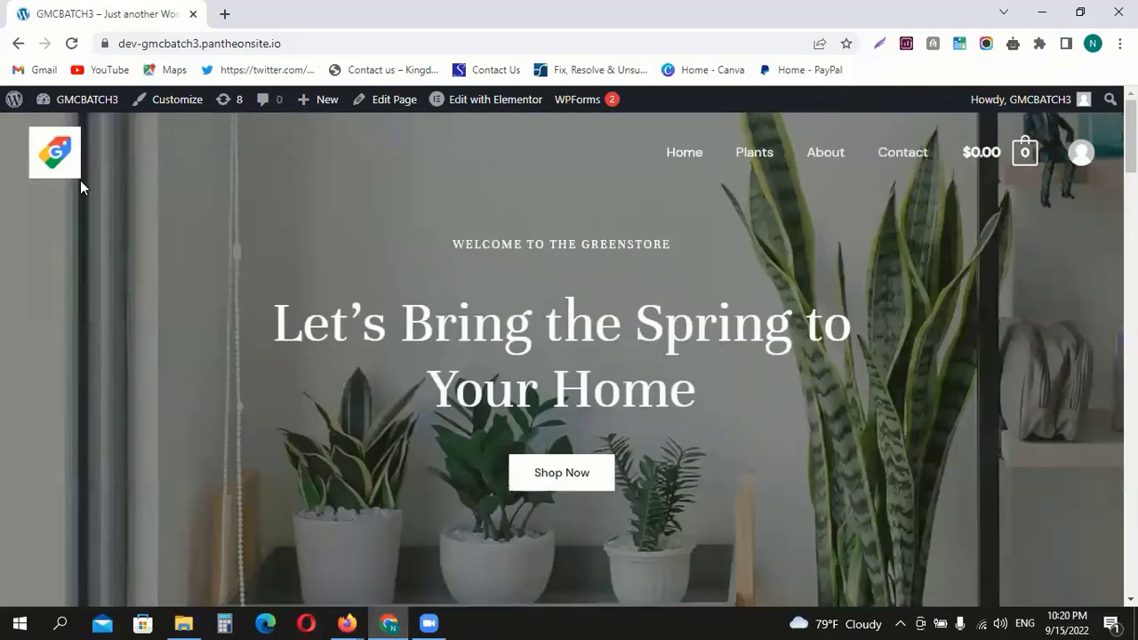
{"action": "left_click", "coordinate": [16, 42]}
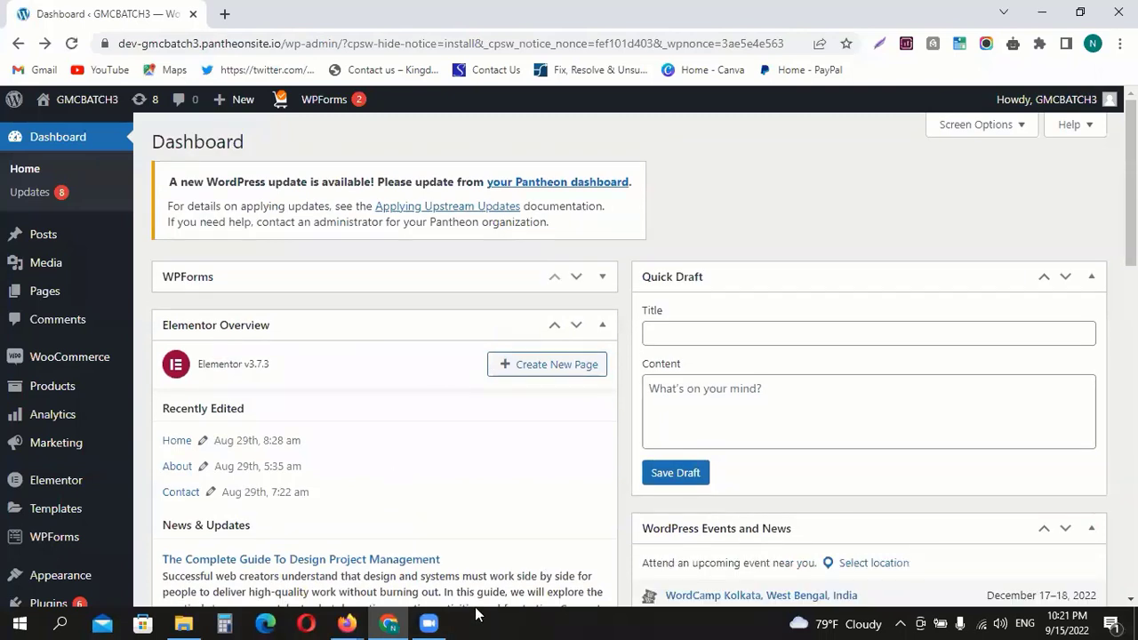
Switch to Merchant Center in Firefox, start verifying and claiming the store's website, and activate the website address entry
{"action": "left_click", "coordinate": [348, 621]}
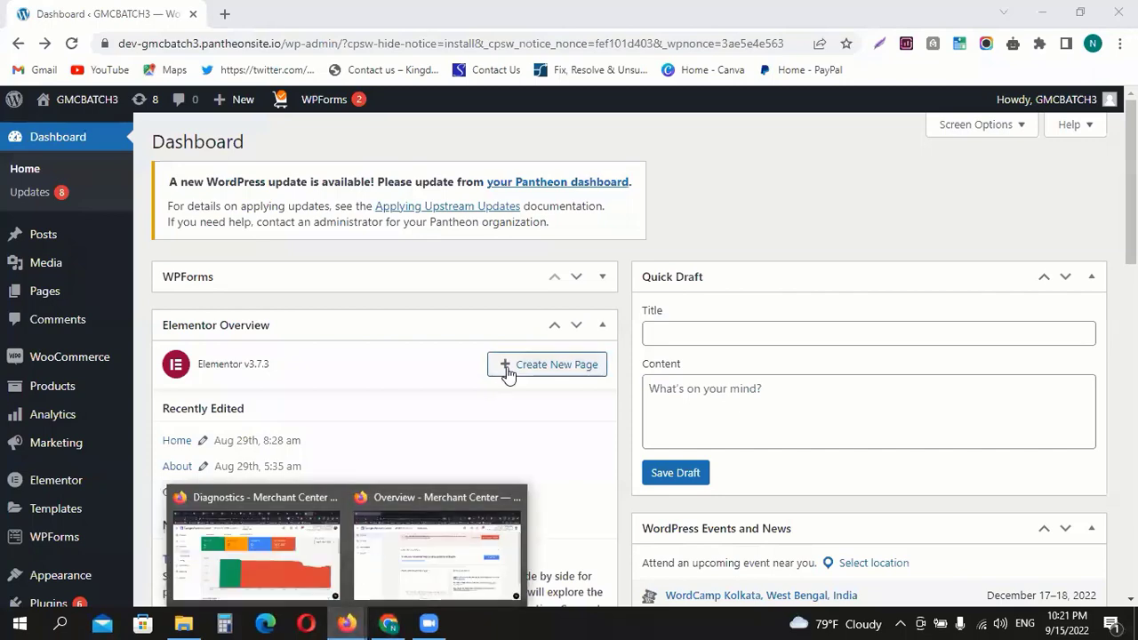
{"action": "left_click", "coordinate": [436, 571]}
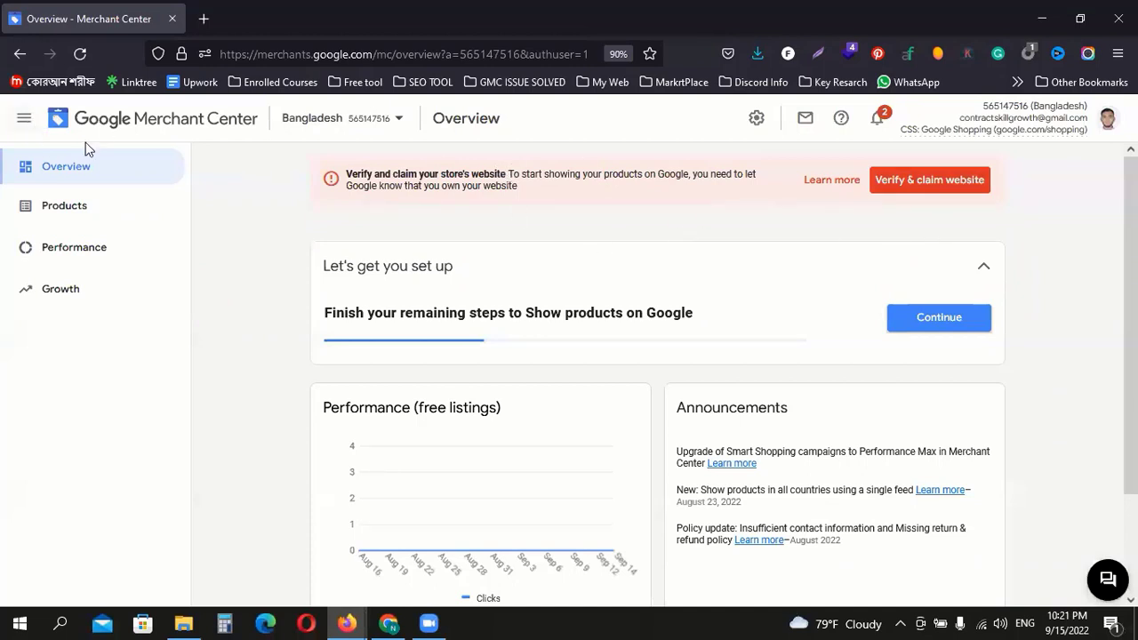
{"action": "left_click", "coordinate": [920, 180]}
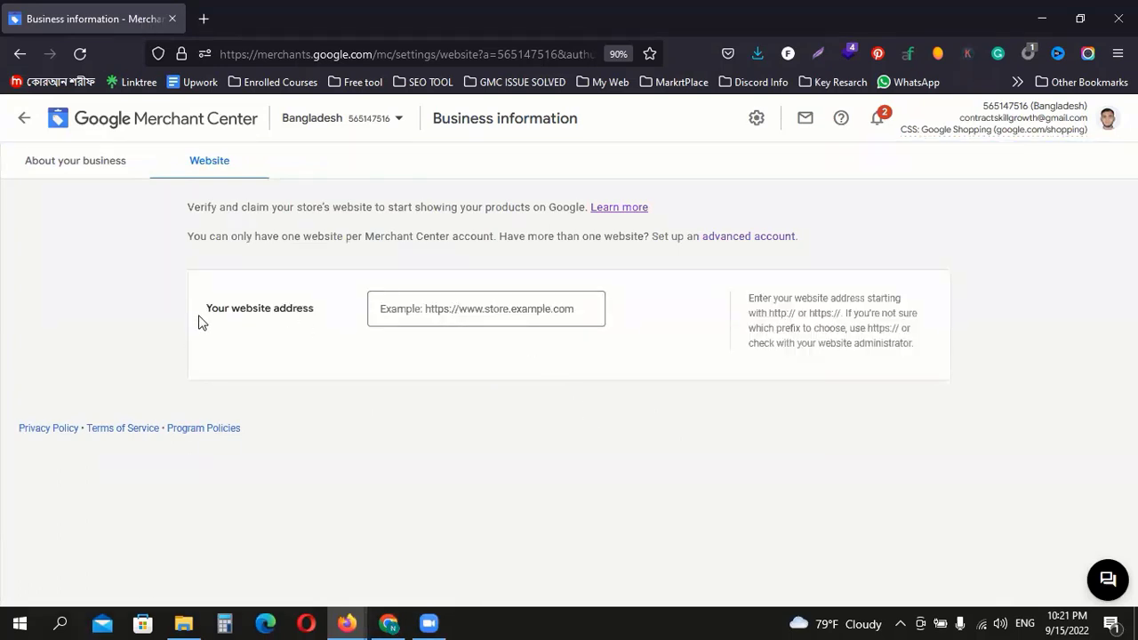
{"action": "left_click_drag", "start_coordinate": [205, 323], "coordinate": [323, 320]}
{"action": "left_click", "coordinate": [472, 314]}
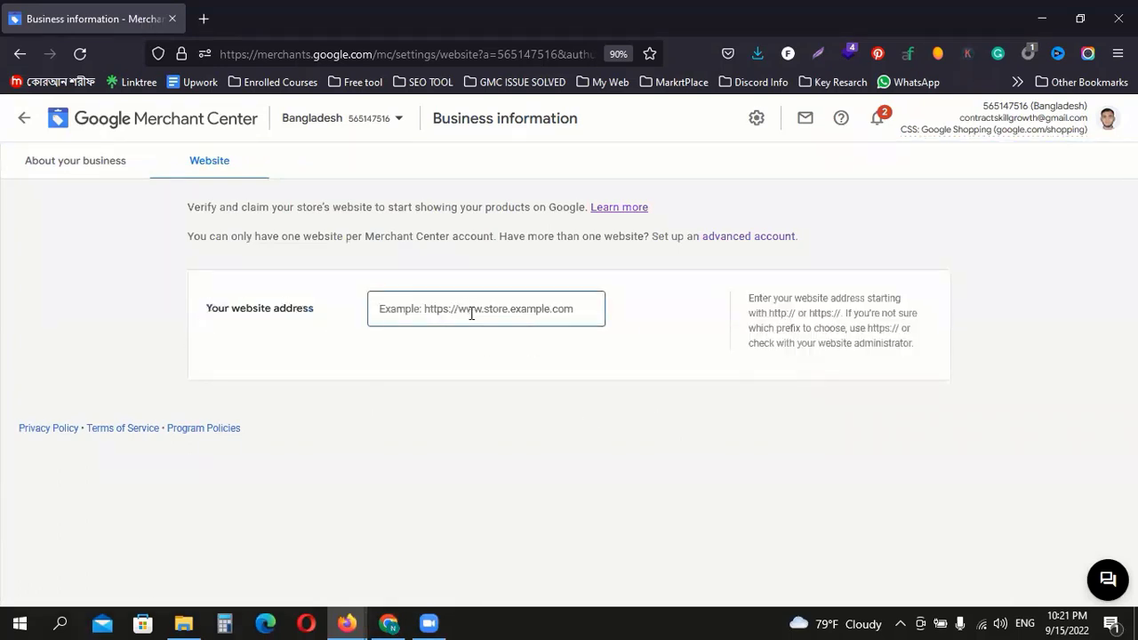
Switch to Chrome and open the GMCBATCH3 site's front end in a new tab
{"action": "left_click", "coordinate": [388, 624]}
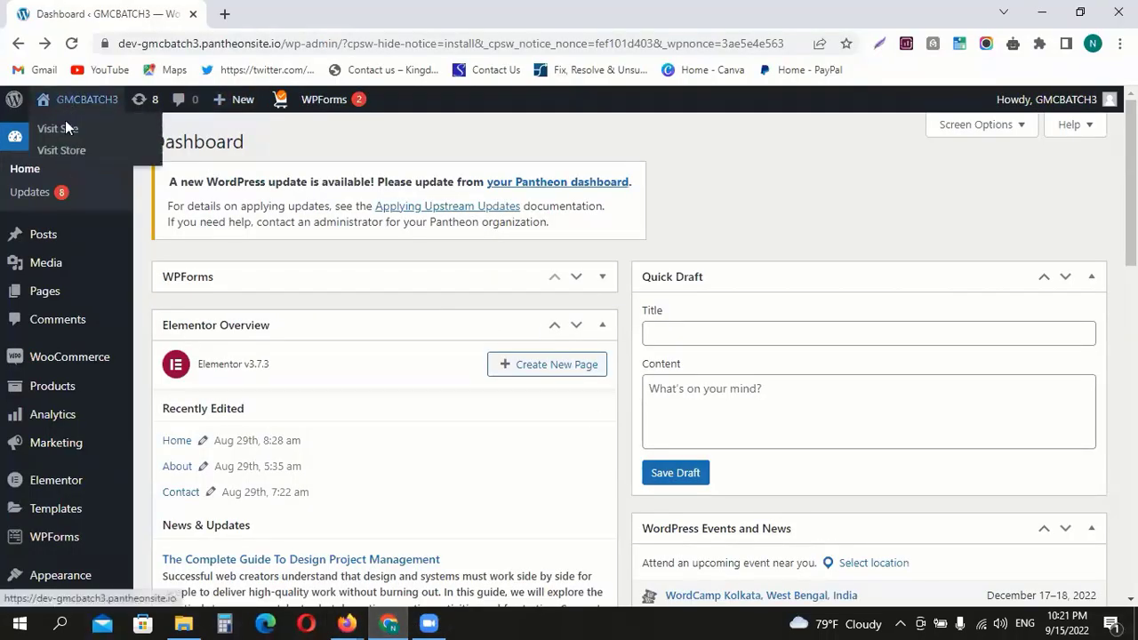
{"action": "right_click", "coordinate": [67, 138]}
{"action": "left_click", "coordinate": [98, 143]}
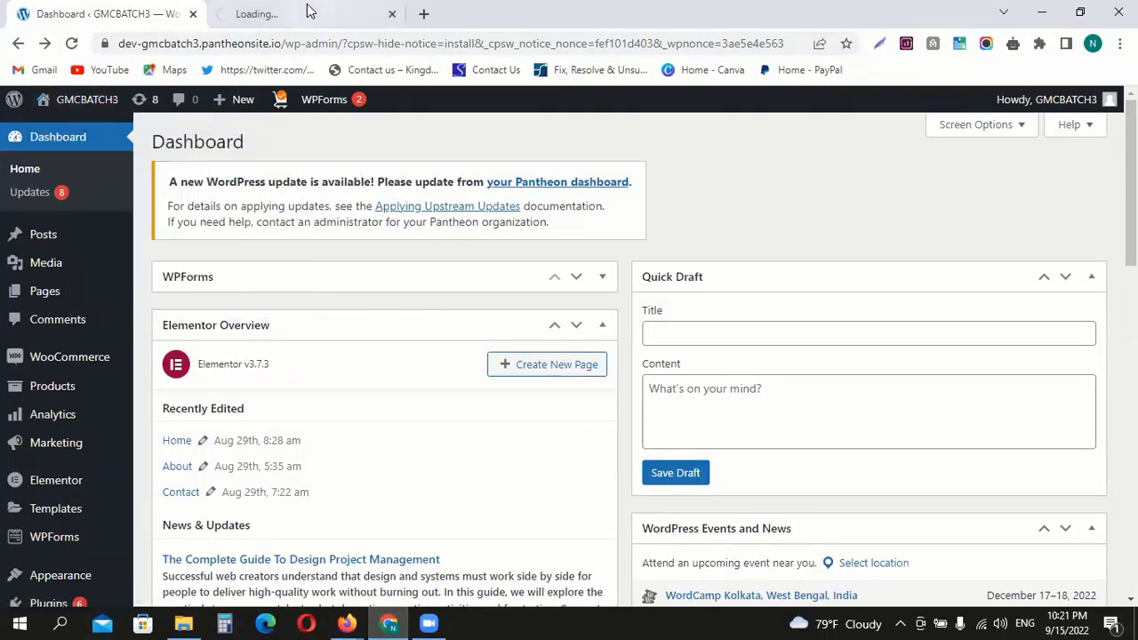
Copy the store's web address, dev-gmcbatch3.pantheonsite.io, from the front-end page
{"action": "left_click", "coordinate": [306, 14]}
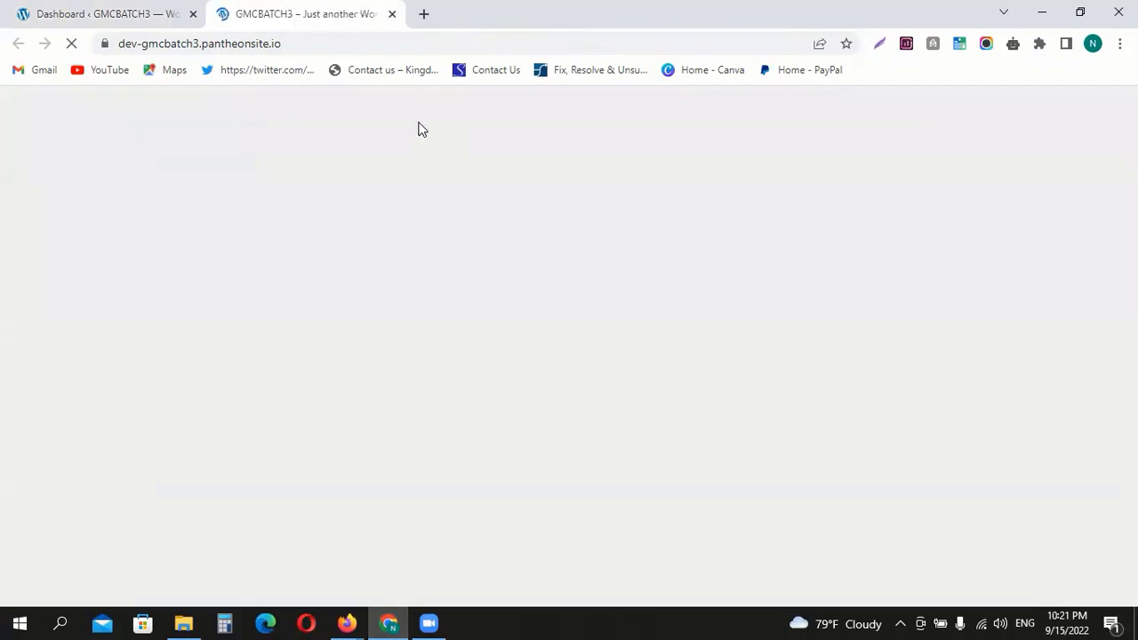
{"action": "left_click", "coordinate": [325, 43]}
{"action": "key", "text": "ctrl+c"}
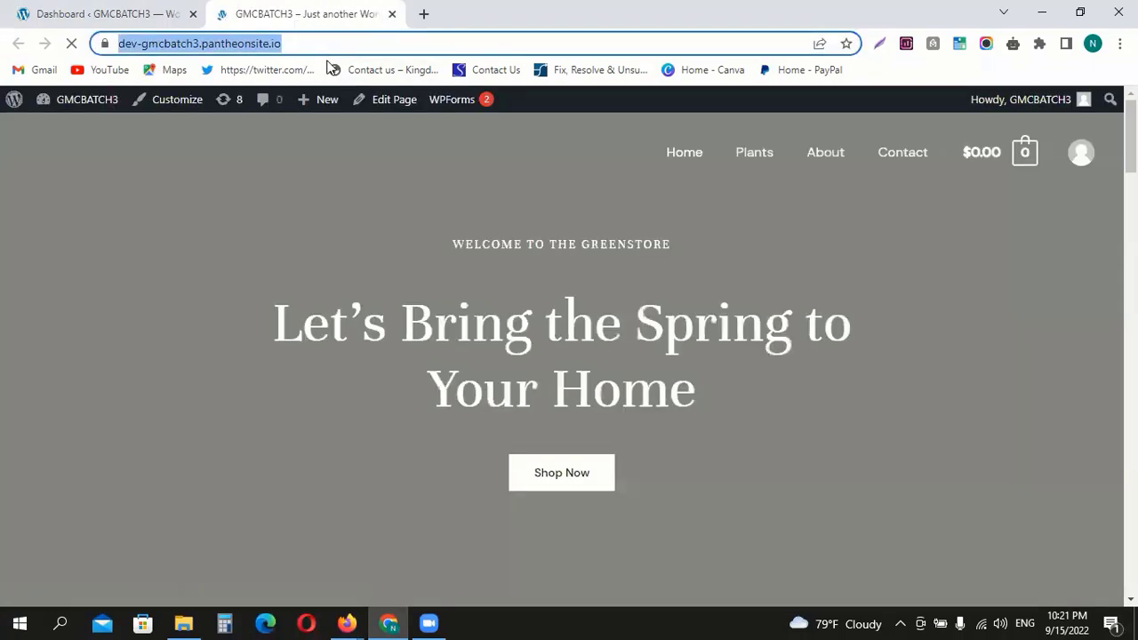
{"action": "key", "text": "BackSpace"}
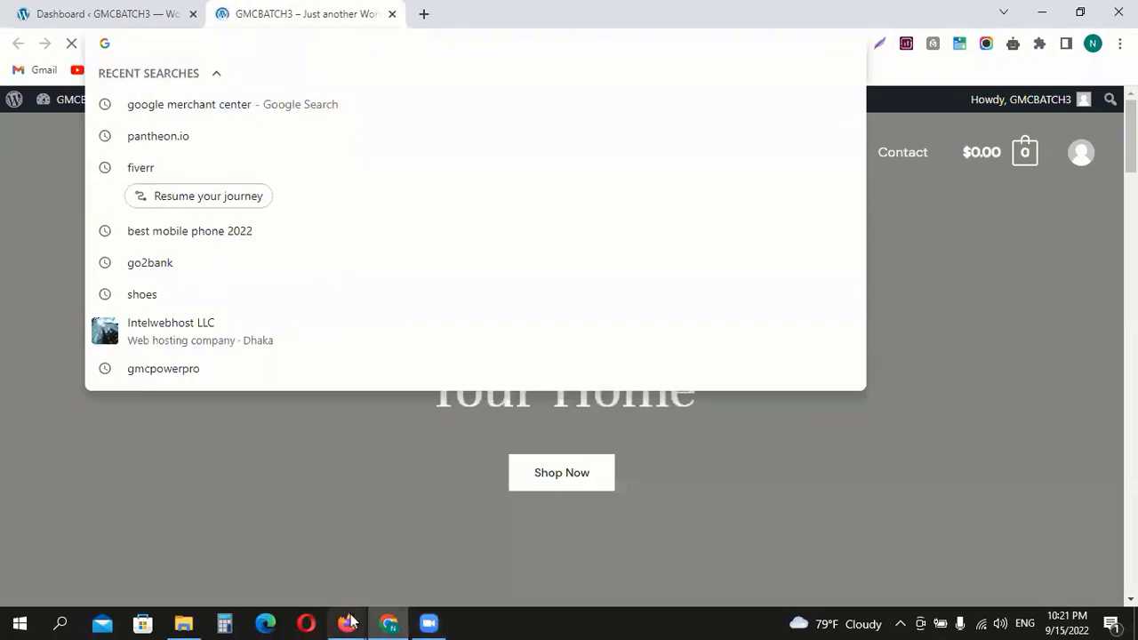
{"action": "left_click", "coordinate": [347, 623]}
{"action": "left_click", "coordinate": [437, 556]}
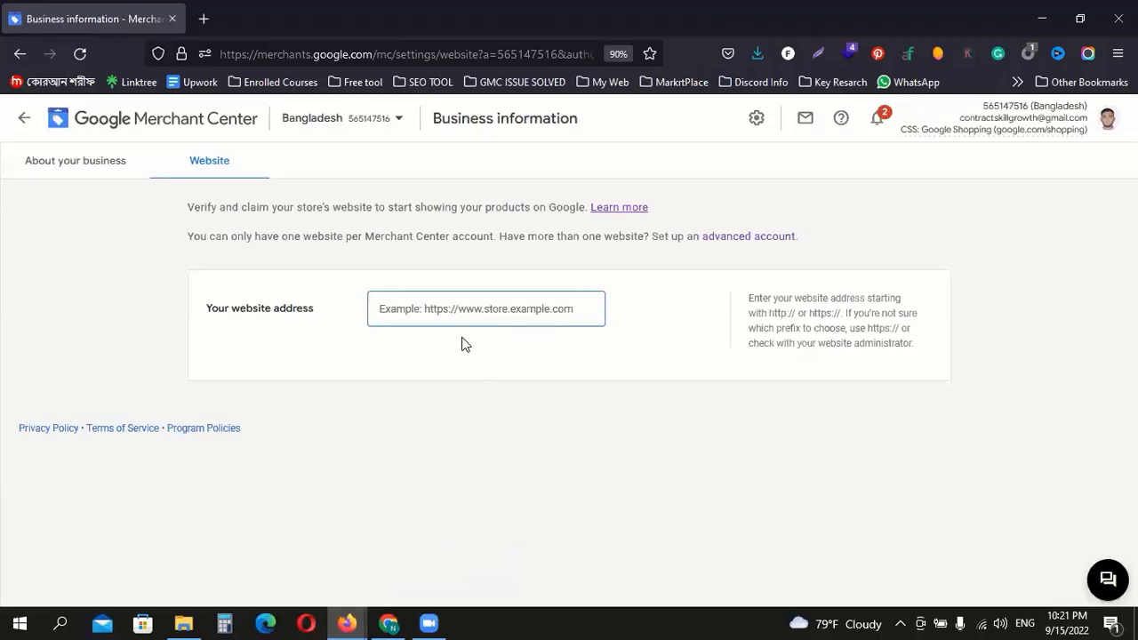
{"action": "key", "text": "ctrl+v"}
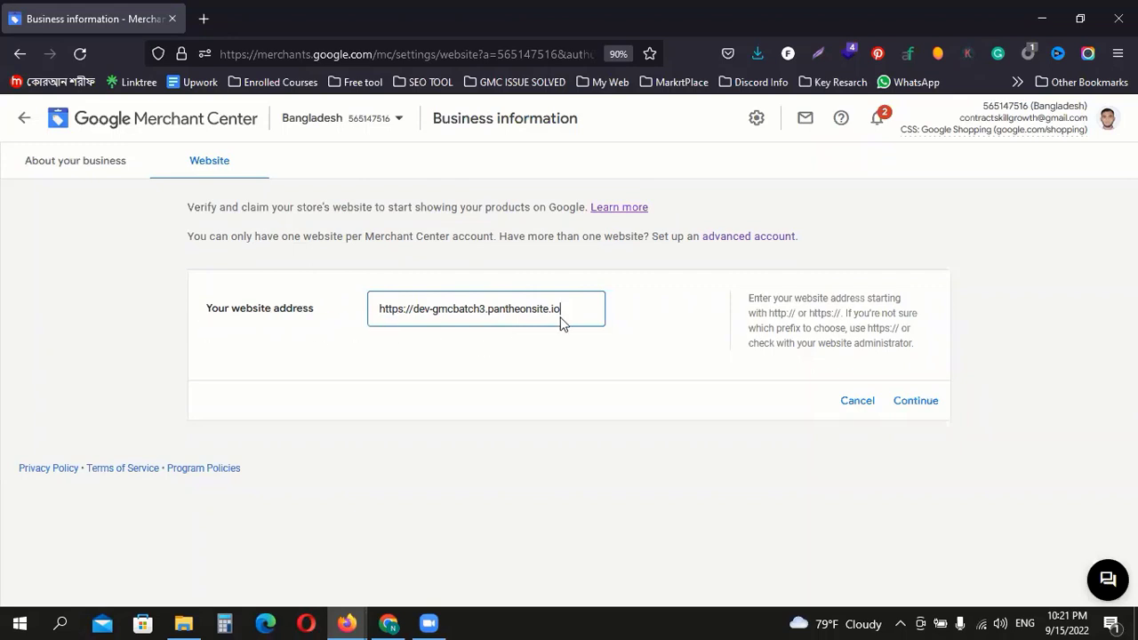
{"action": "left_click", "coordinate": [916, 401]}
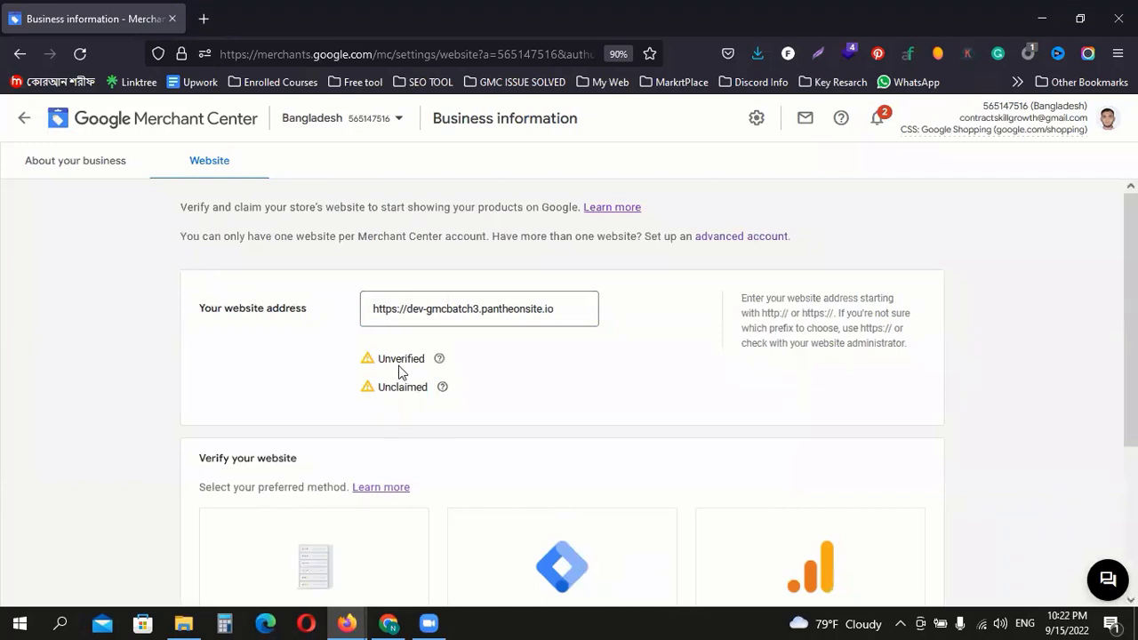
Choose adding an HTML tag or file as the verification method and copy the generated HTML tag
{"action": "scroll", "coordinate": [569, 329], "scroll_direction": "down", "scroll_amount": 1}
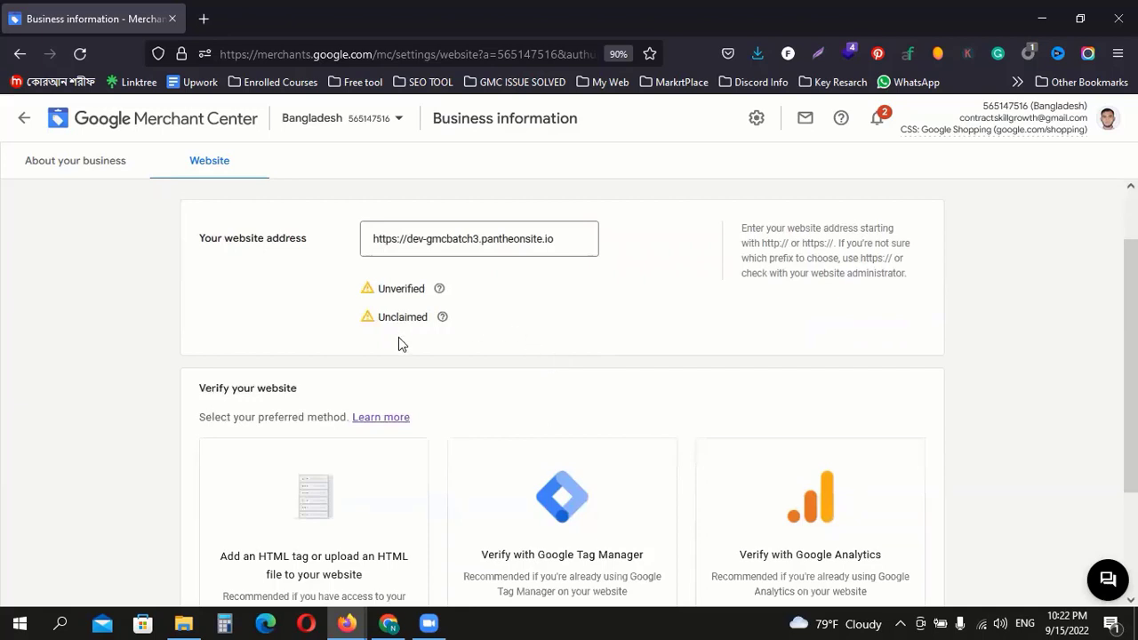
{"action": "scroll", "coordinate": [392, 356], "scroll_direction": "down", "scroll_amount": 1}
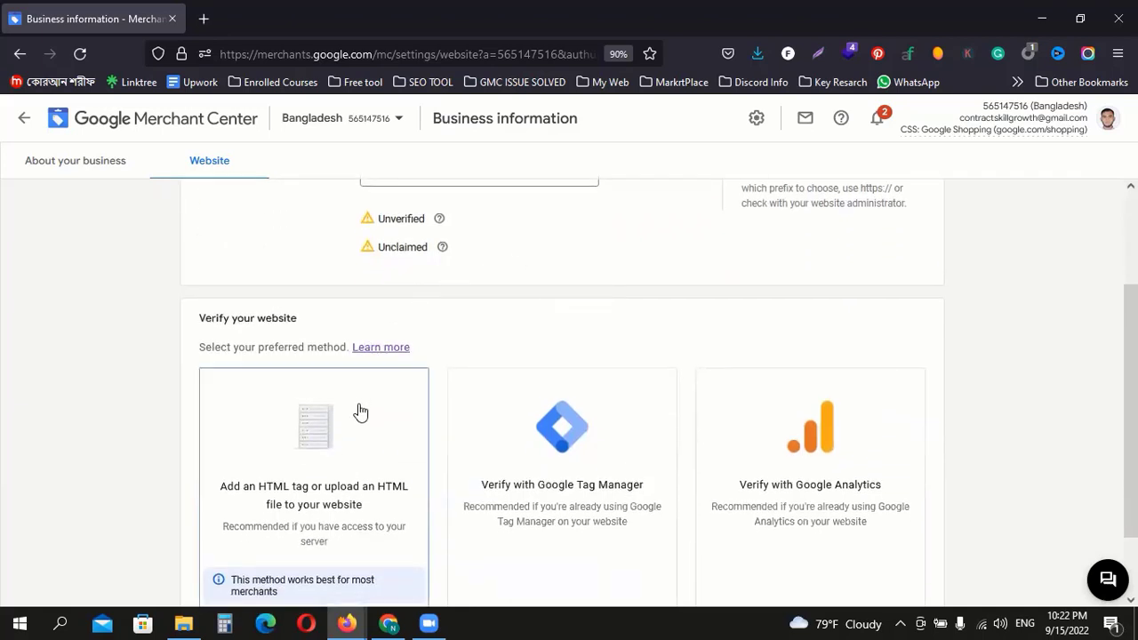
{"action": "scroll", "coordinate": [401, 413], "scroll_direction": "down", "scroll_amount": 1}
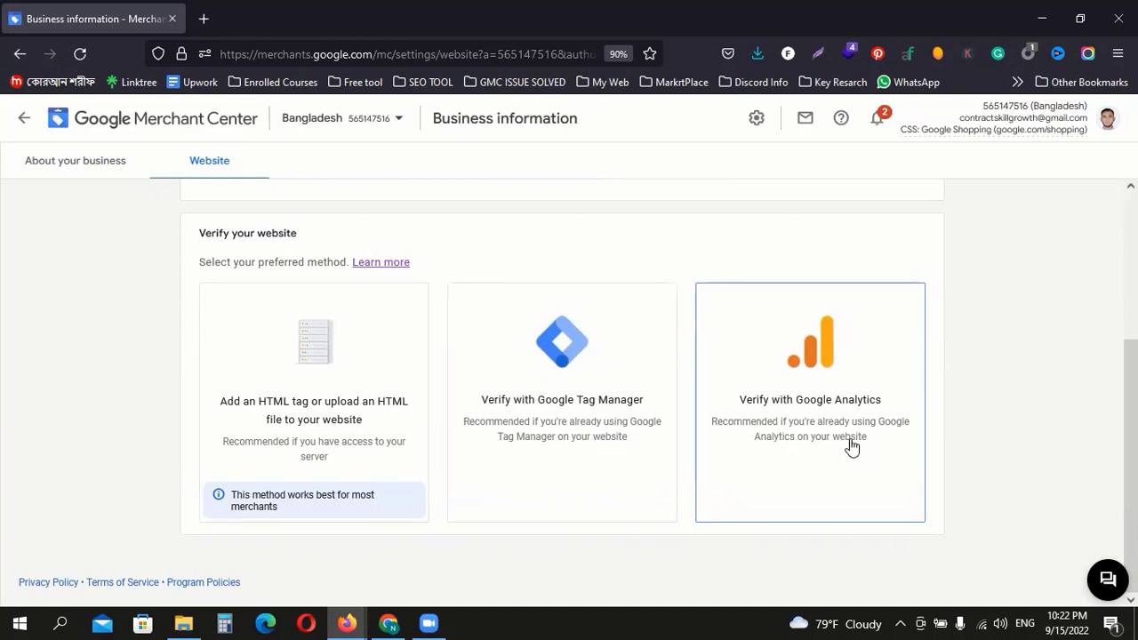
{"action": "left_click", "coordinate": [330, 450]}
{"action": "scroll", "coordinate": [330, 451], "scroll_direction": "down", "scroll_amount": 1}
{"action": "scroll", "coordinate": [330, 450], "scroll_direction": "down", "scroll_amount": 3}
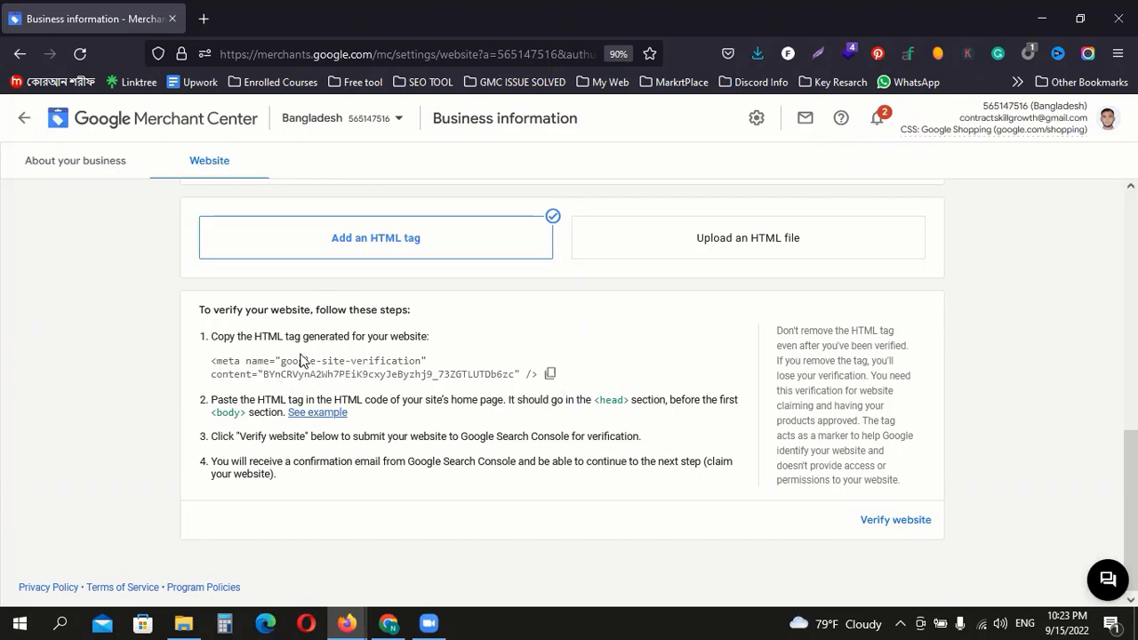
{"action": "left_click", "coordinate": [549, 378]}
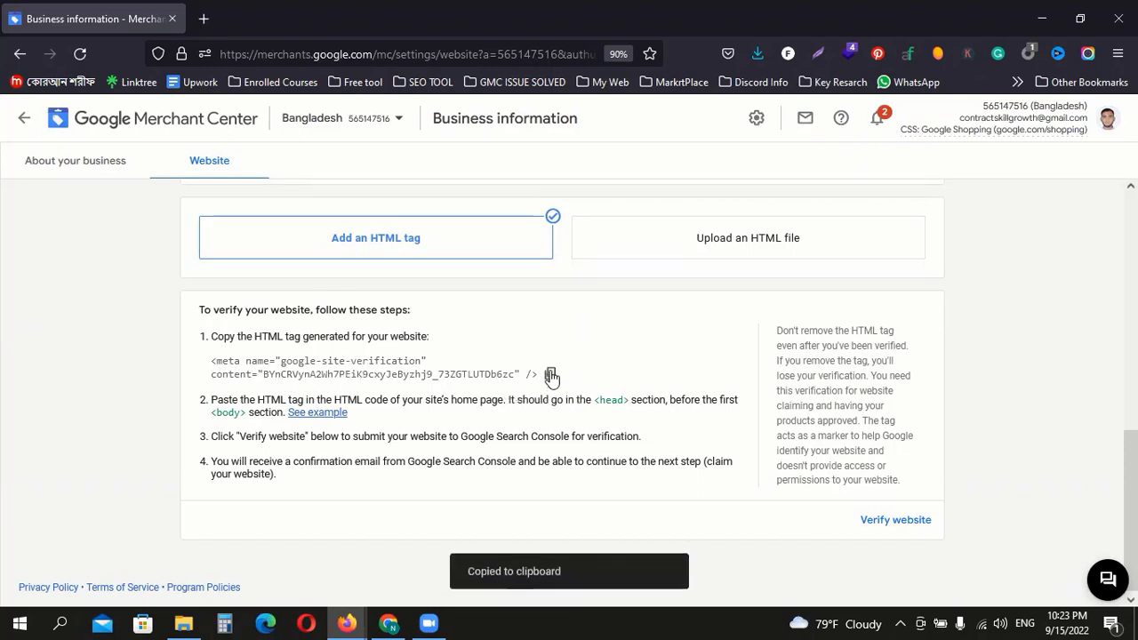
Switch to Chrome and look over the store's home page and its product listings
{"action": "left_click", "coordinate": [391, 622]}
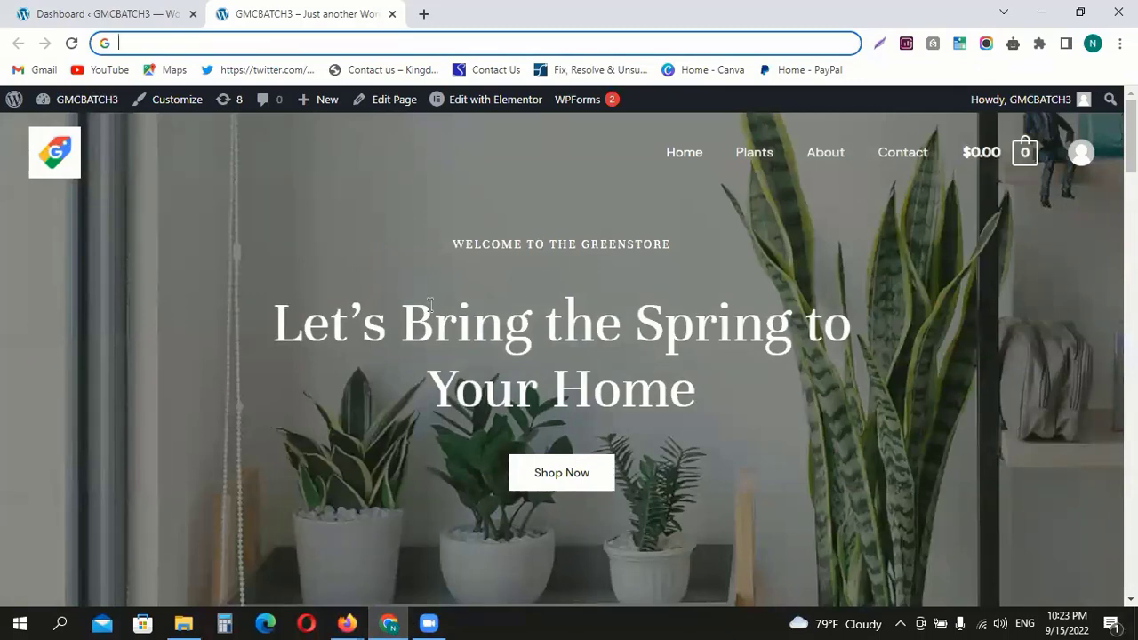
{"action": "scroll", "coordinate": [433, 309], "scroll_direction": "down", "scroll_amount": 2}
{"action": "scroll", "coordinate": [433, 308], "scroll_direction": "down", "scroll_amount": 8}
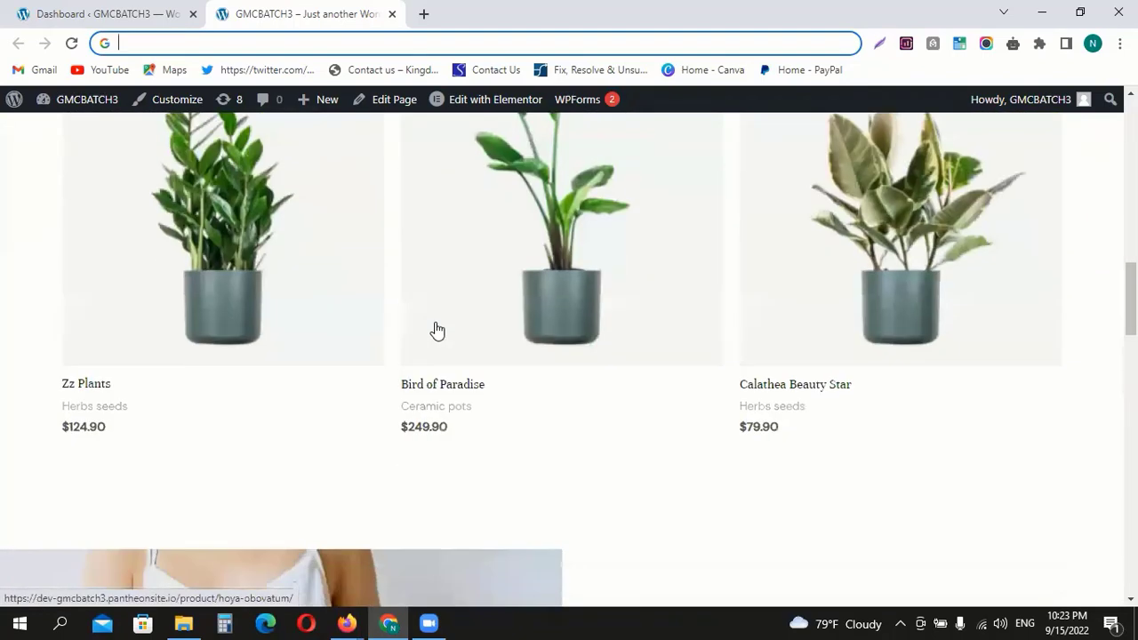
{"action": "scroll", "coordinate": [437, 330], "scroll_direction": "up", "scroll_amount": 13}
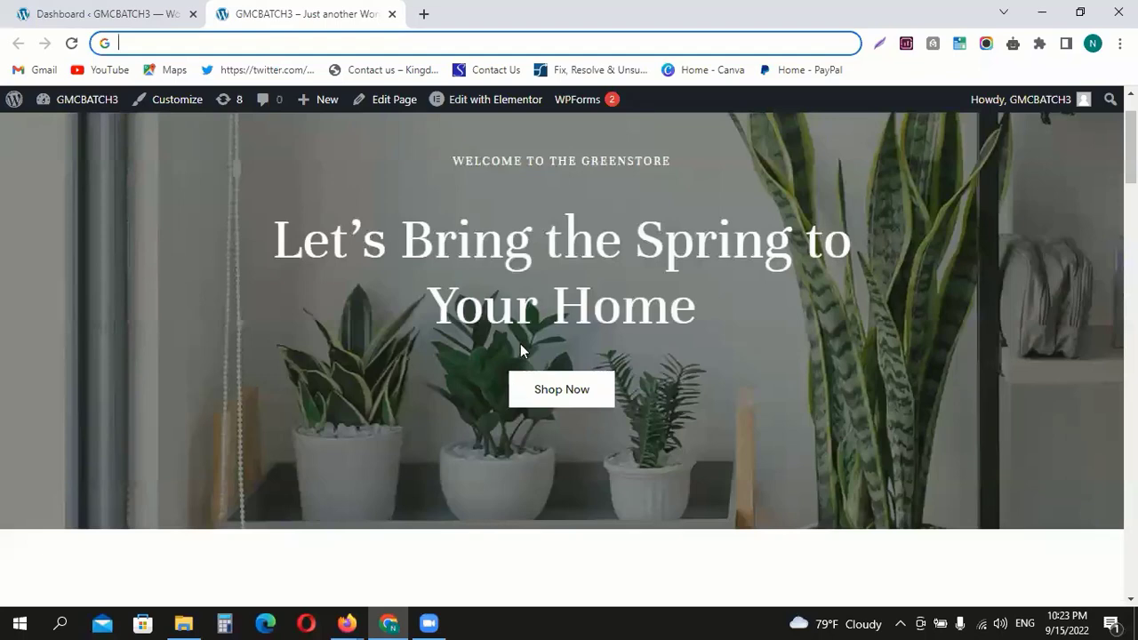
Open the bookmarked FeedArmy page on Merchant Center suspensions in a new tab, skim through it, and close it
{"action": "left_click", "coordinate": [425, 14]}
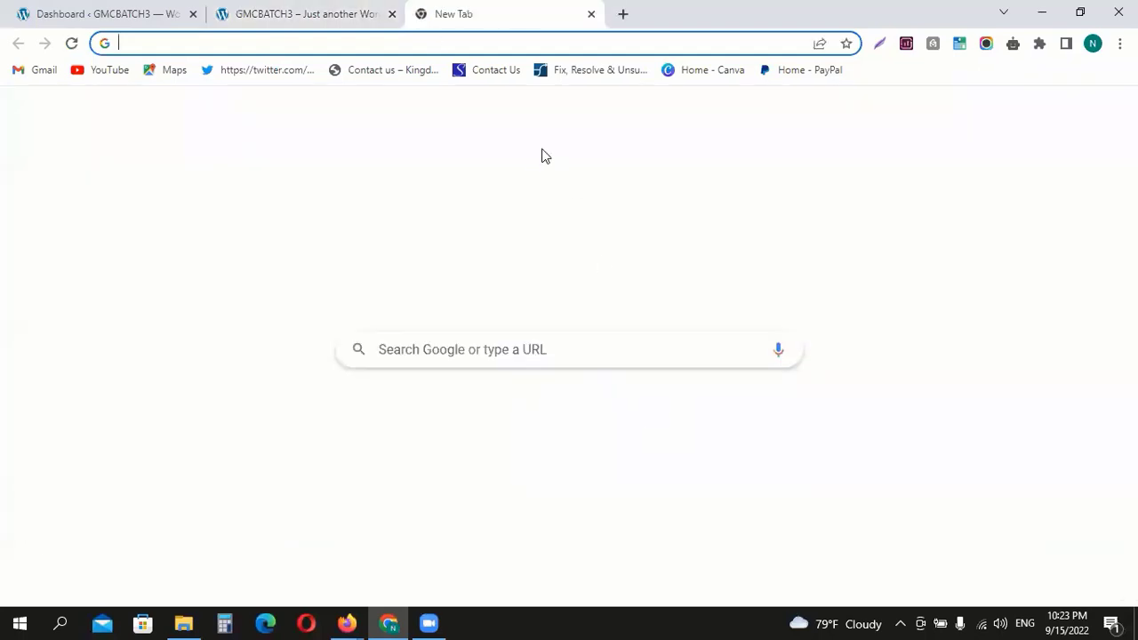
{"action": "left_click", "coordinate": [617, 71]}
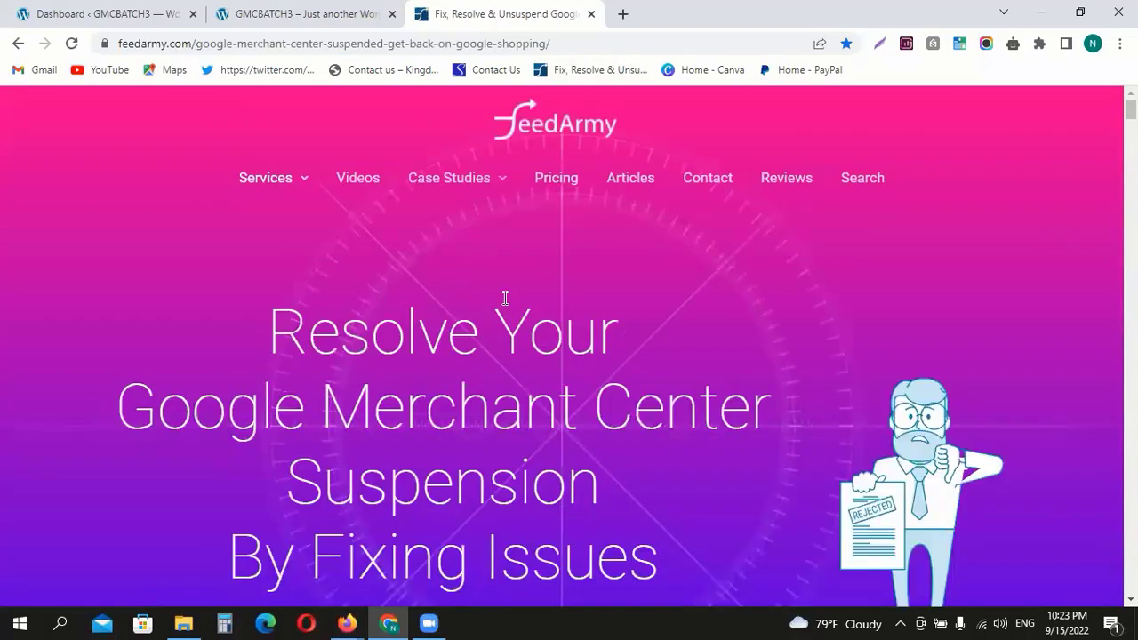
{"action": "scroll", "coordinate": [504, 302], "scroll_direction": "down", "scroll_amount": 20}
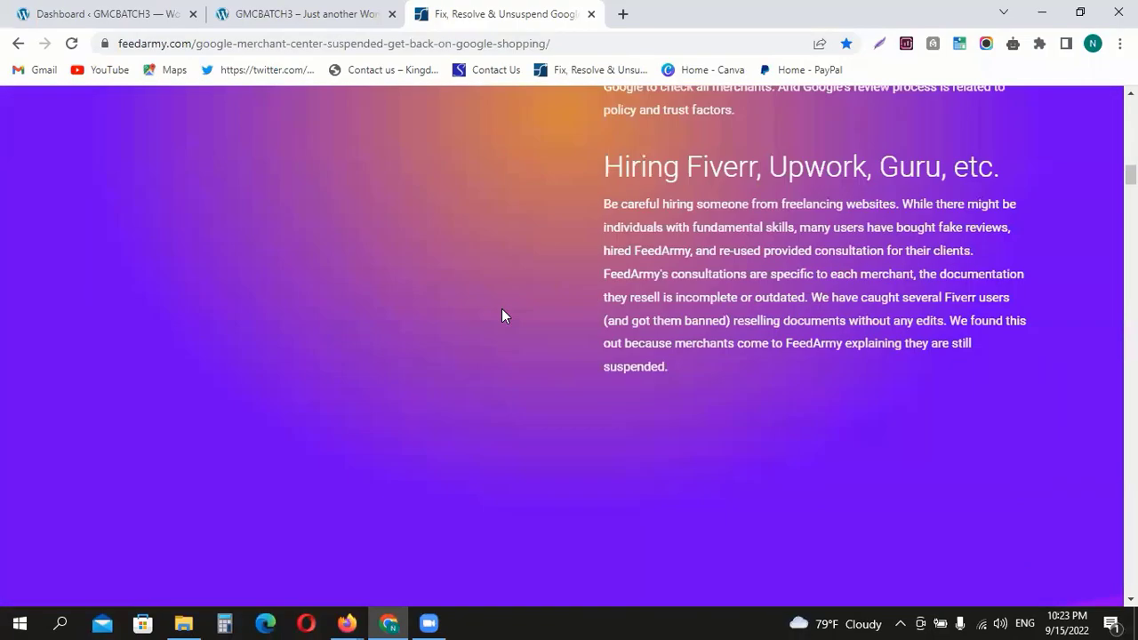
{"action": "scroll", "coordinate": [503, 307], "scroll_direction": "down", "scroll_amount": 20}
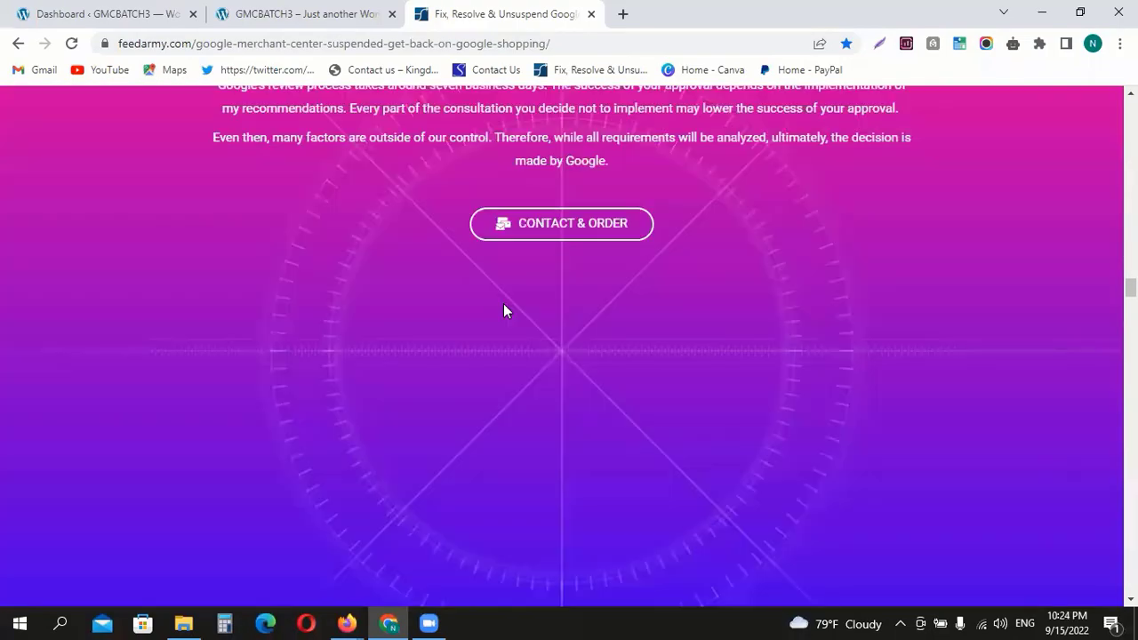
{"action": "scroll", "coordinate": [503, 303], "scroll_direction": "down", "scroll_amount": 3}
{"action": "scroll", "coordinate": [503, 303], "scroll_direction": "up", "scroll_amount": 10}
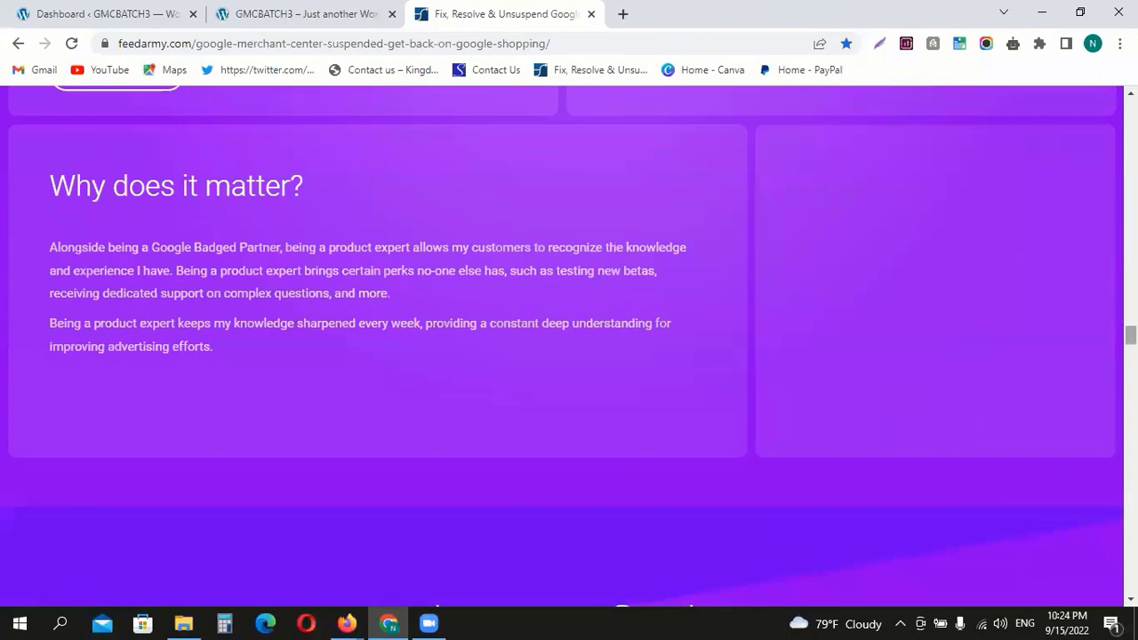
{"action": "scroll", "coordinate": [504, 303], "scroll_direction": "up", "scroll_amount": 15}
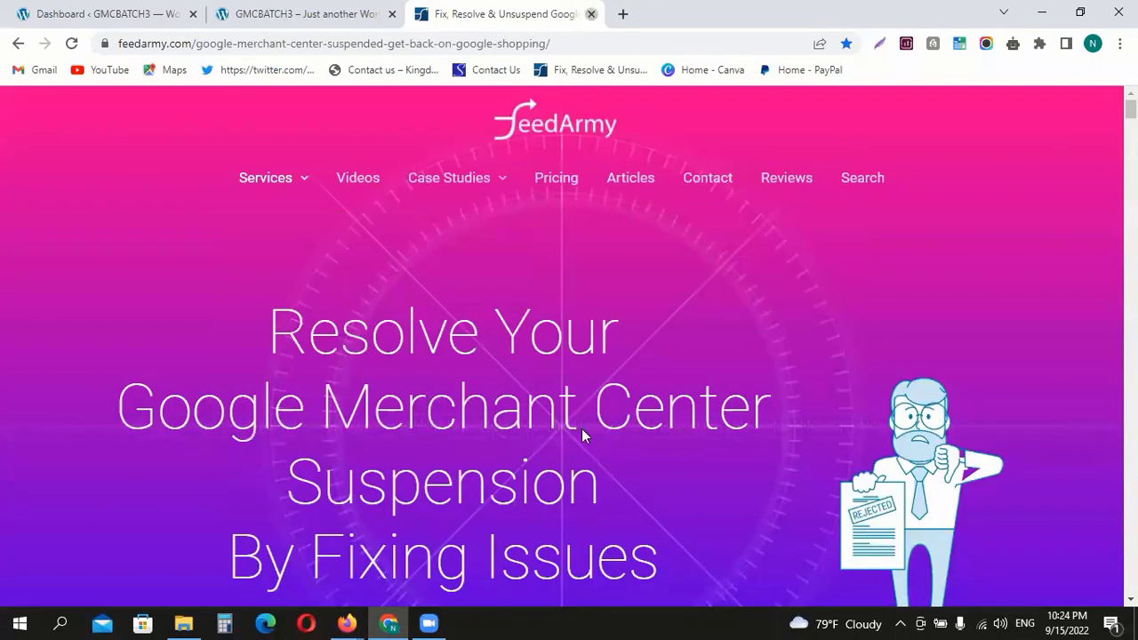
{"action": "key", "text": "ctrl+w"}
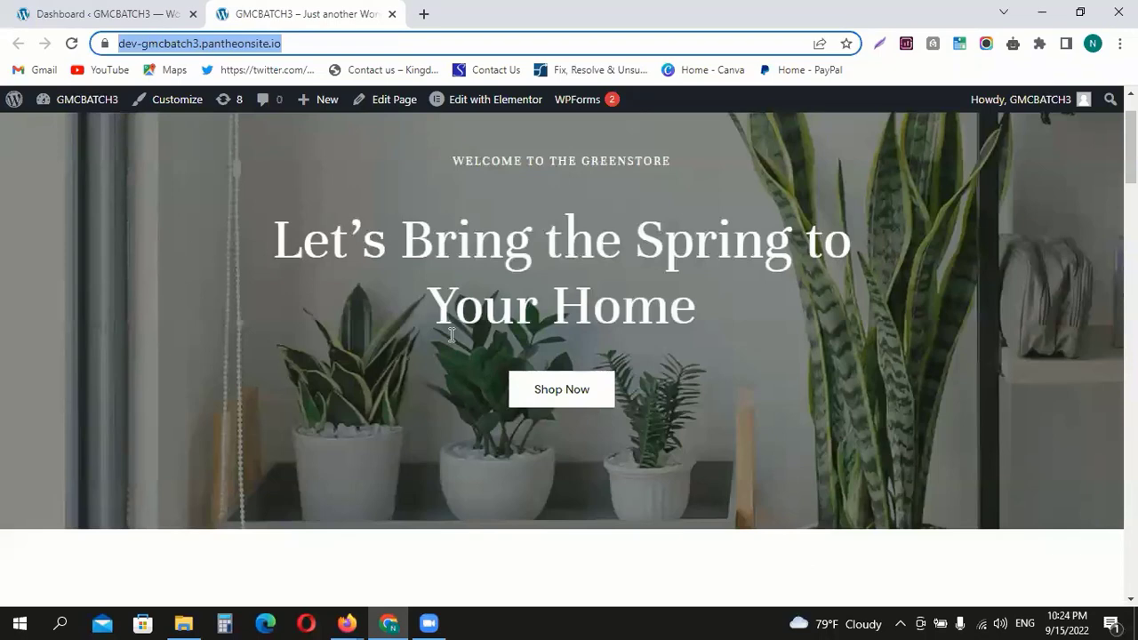
Return to the WordPress dashboard and open the Theme File Editor
{"action": "left_click", "coordinate": [147, 7]}
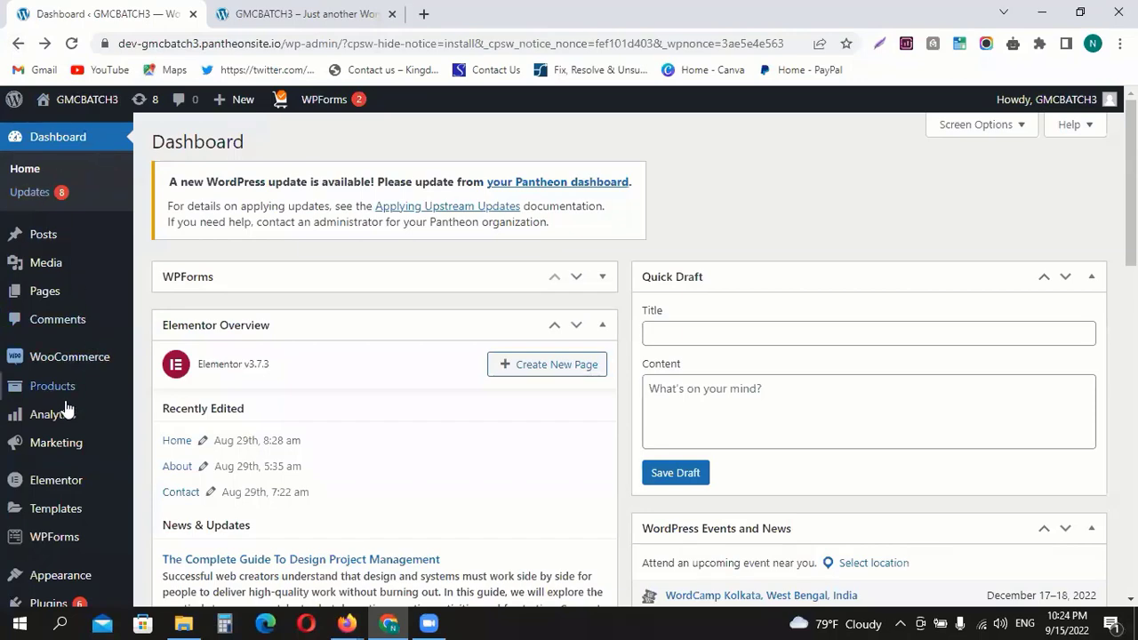
{"action": "scroll", "coordinate": [68, 400], "scroll_direction": "down", "scroll_amount": 2}
{"action": "mouse_move", "coordinate": [74, 451]}
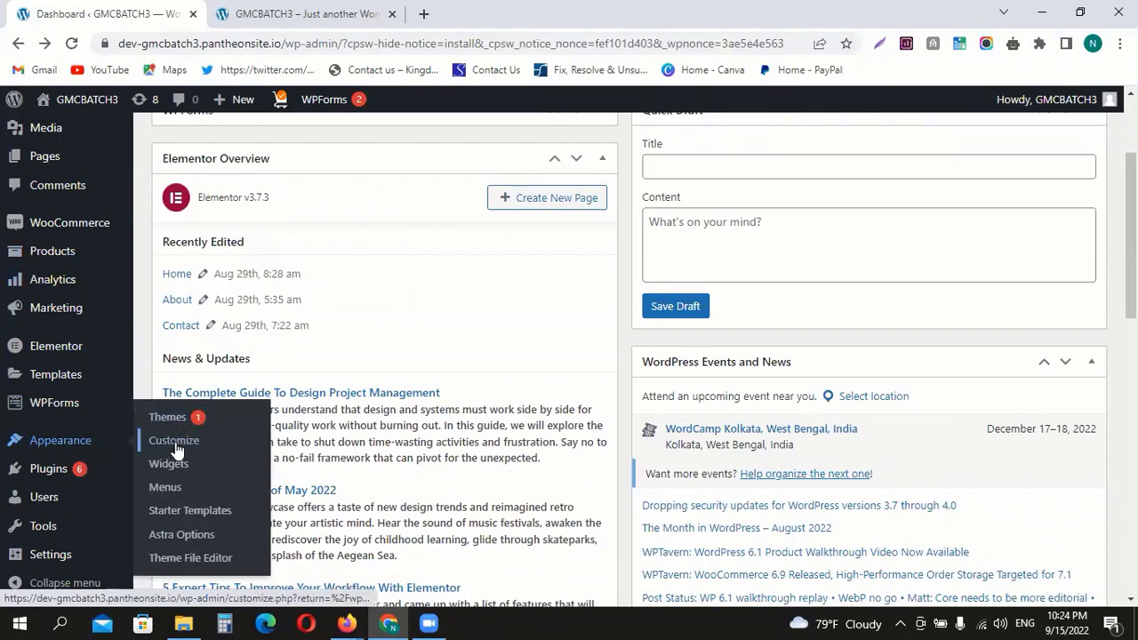
{"action": "left_click", "coordinate": [201, 566]}
{"action": "left_click", "coordinate": [191, 536]}
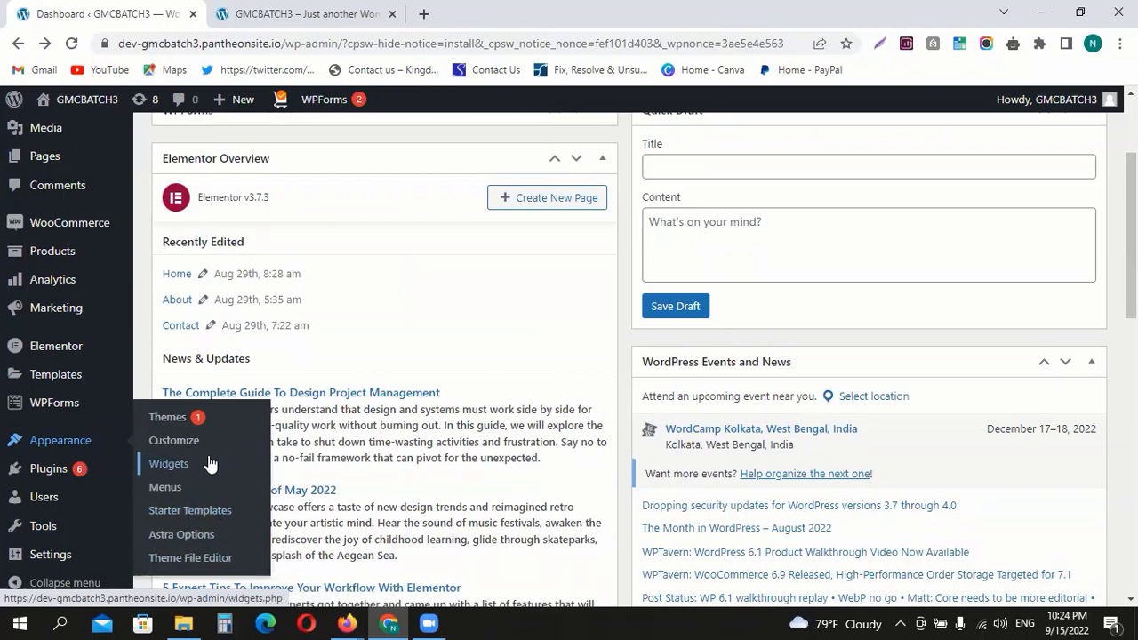
{"action": "left_click", "coordinate": [213, 562]}
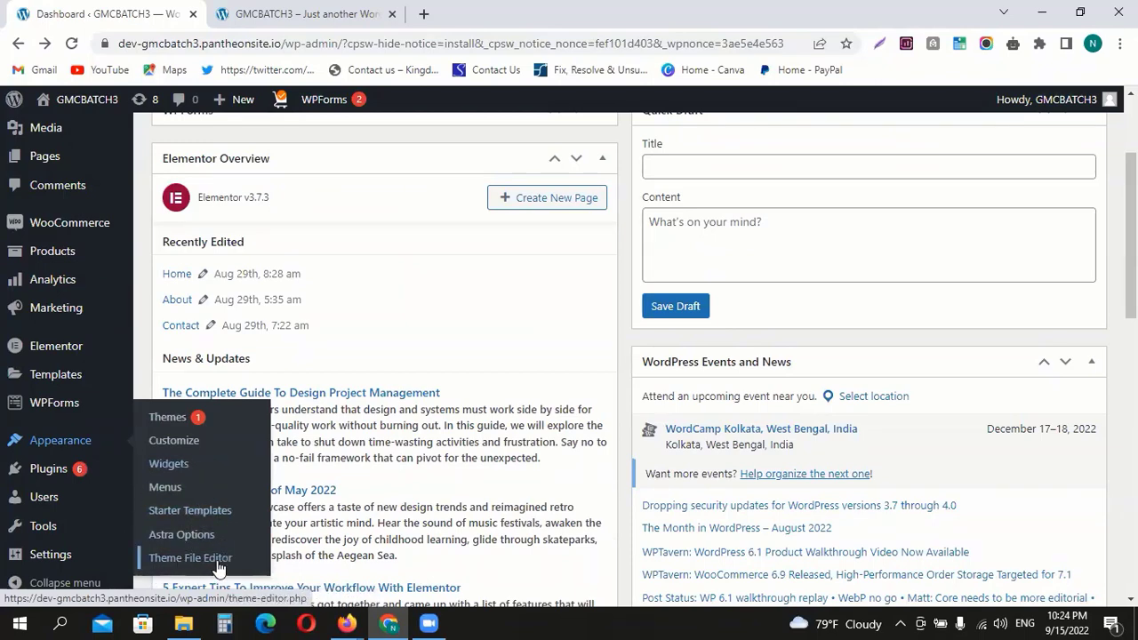
{"action": "left_click", "coordinate": [217, 568]}
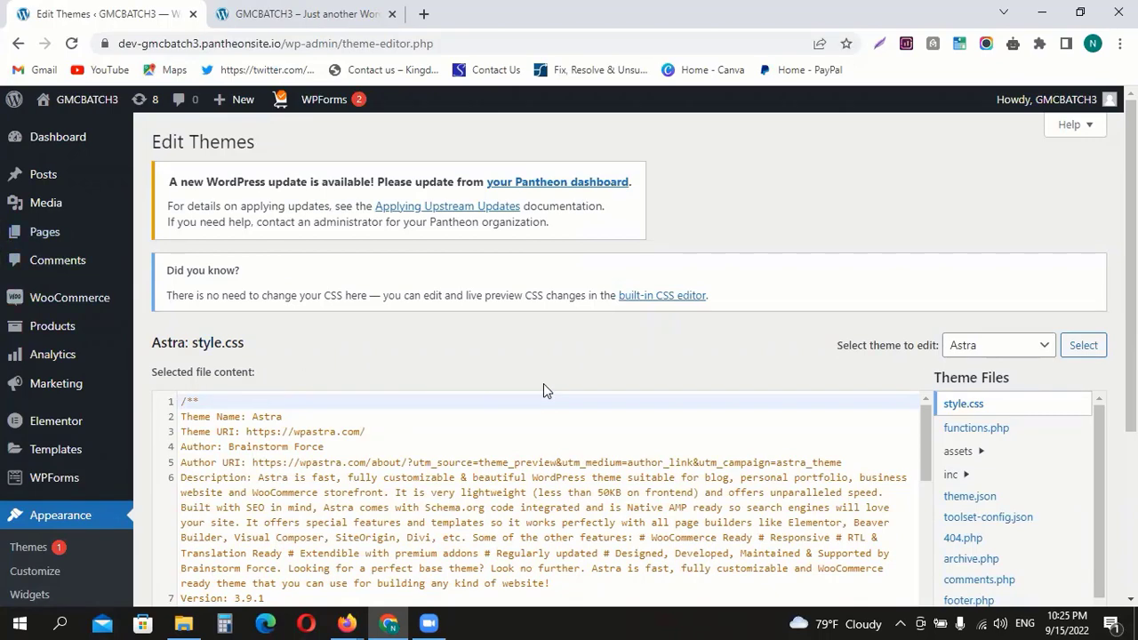
Look through the contents of the Astra theme's style.css file
{"action": "scroll", "coordinate": [522, 431], "scroll_direction": "down", "scroll_amount": 1}
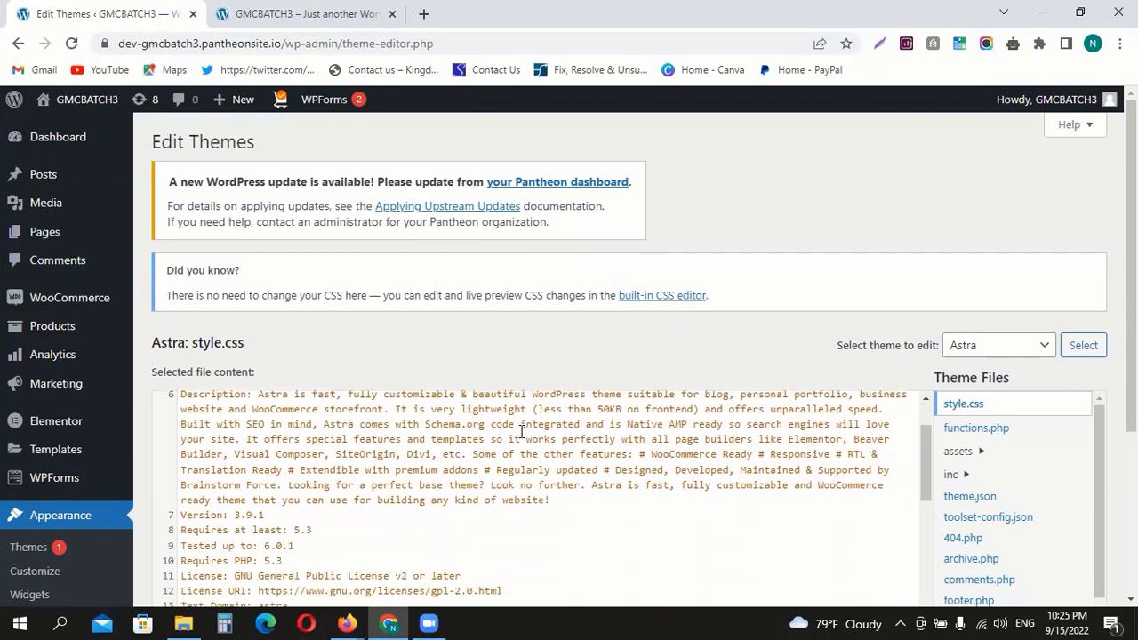
{"action": "scroll", "coordinate": [522, 431], "scroll_direction": "down", "scroll_amount": 2}
{"action": "scroll", "coordinate": [466, 433], "scroll_direction": "up", "scroll_amount": 3}
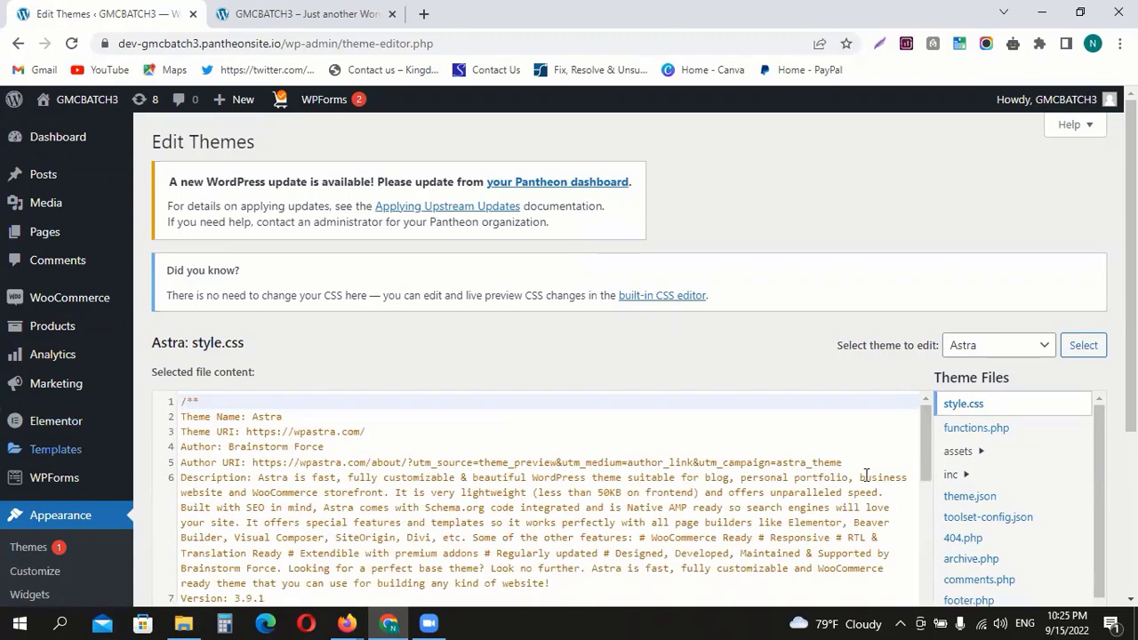
{"action": "scroll", "coordinate": [472, 495], "scroll_direction": "down", "scroll_amount": 2}
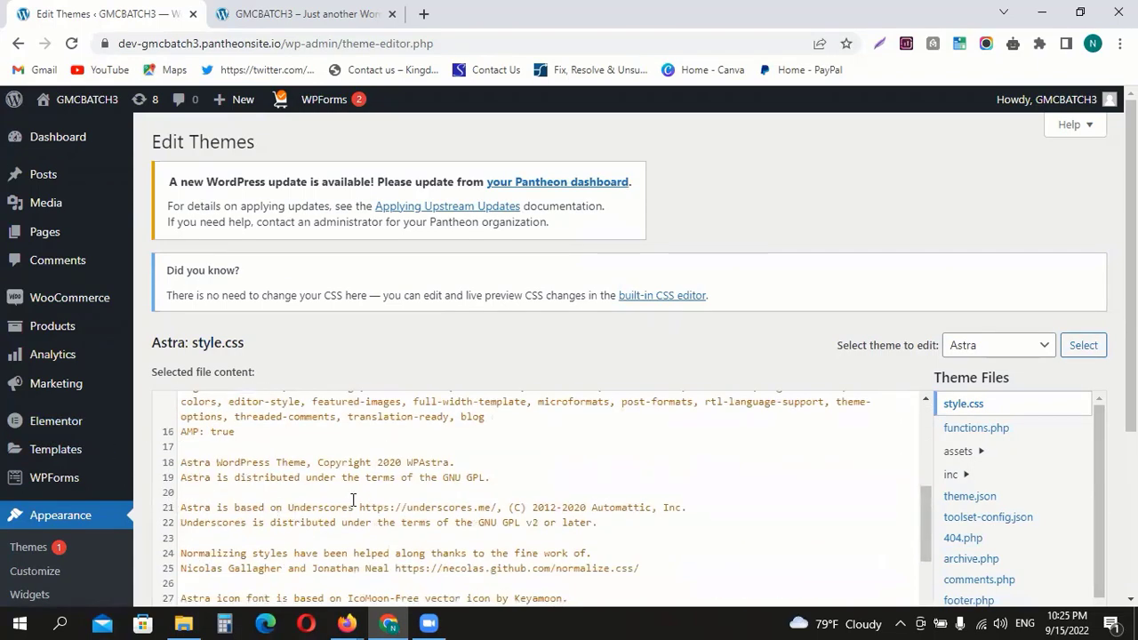
{"action": "scroll", "coordinate": [336, 500], "scroll_direction": "down", "scroll_amount": 6}
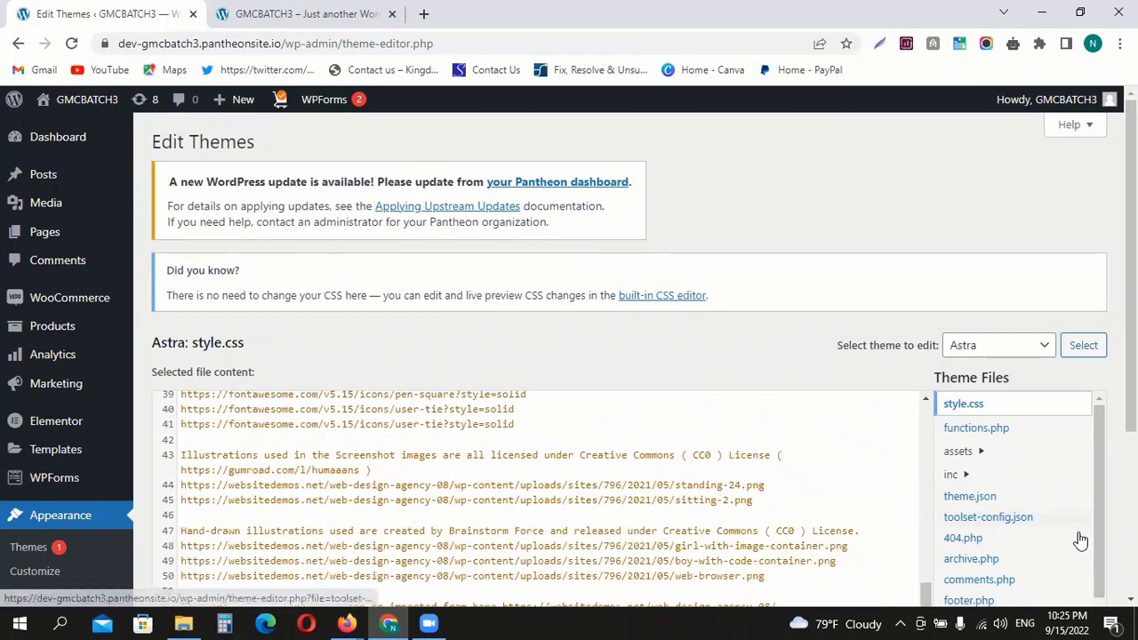
Recheck the HTML tag instructions in Firefox, return to Chrome, and open the Astra theme's header.php at its head section
{"action": "scroll", "coordinate": [1071, 543], "scroll_direction": "down", "scroll_amount": 1}
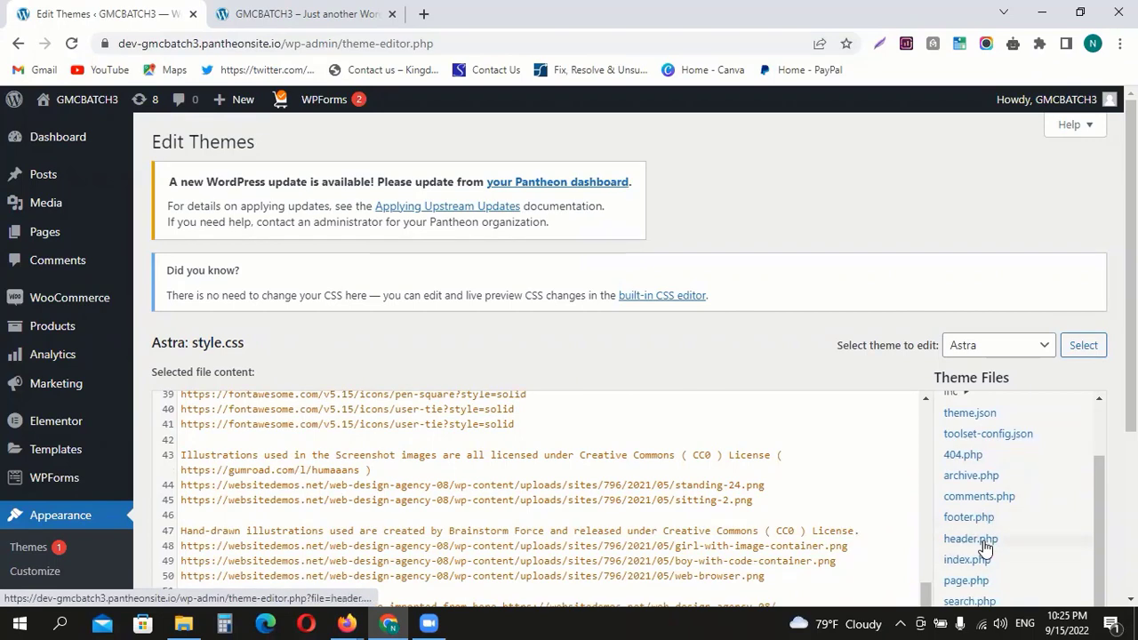
{"action": "left_click", "coordinate": [347, 623]}
{"action": "left_click", "coordinate": [439, 556]}
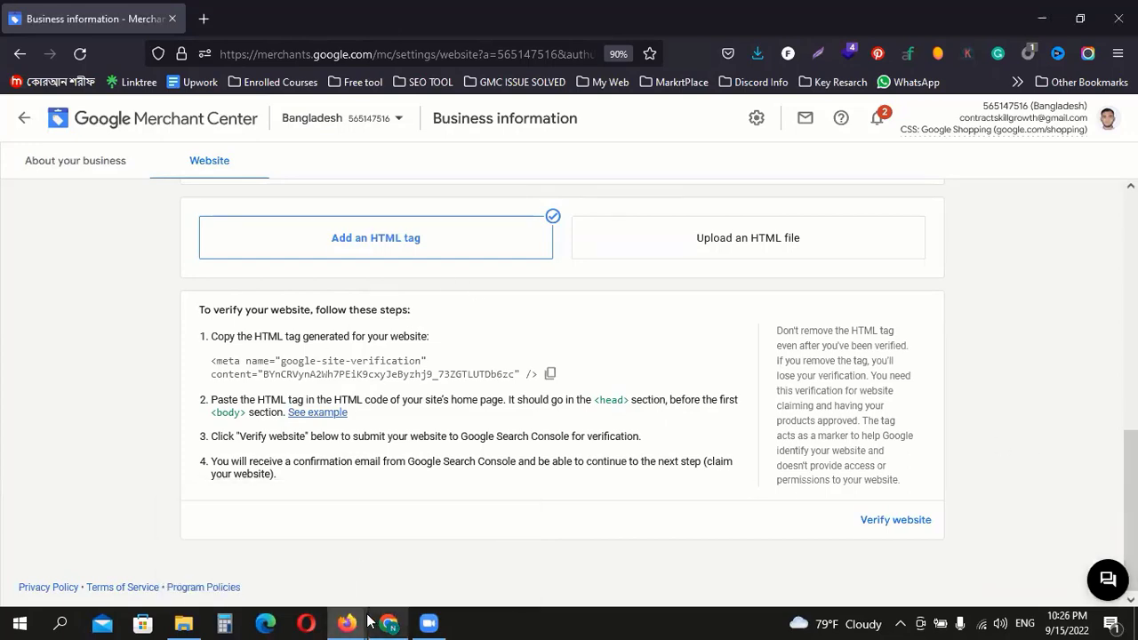
{"action": "left_click", "coordinate": [397, 619]}
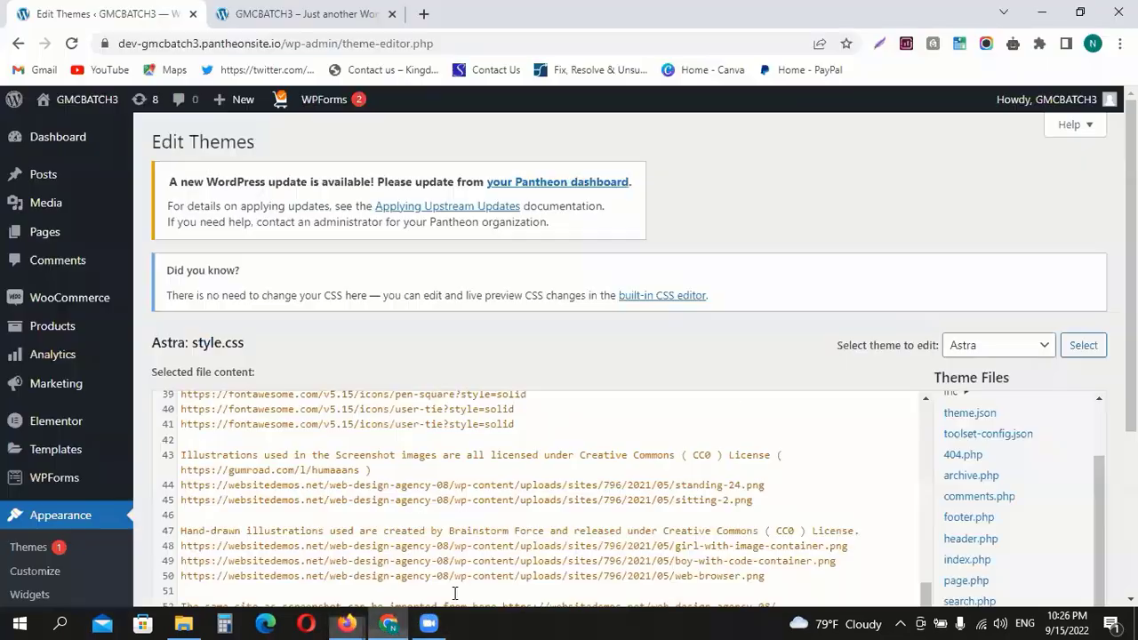
{"action": "left_click", "coordinate": [987, 546]}
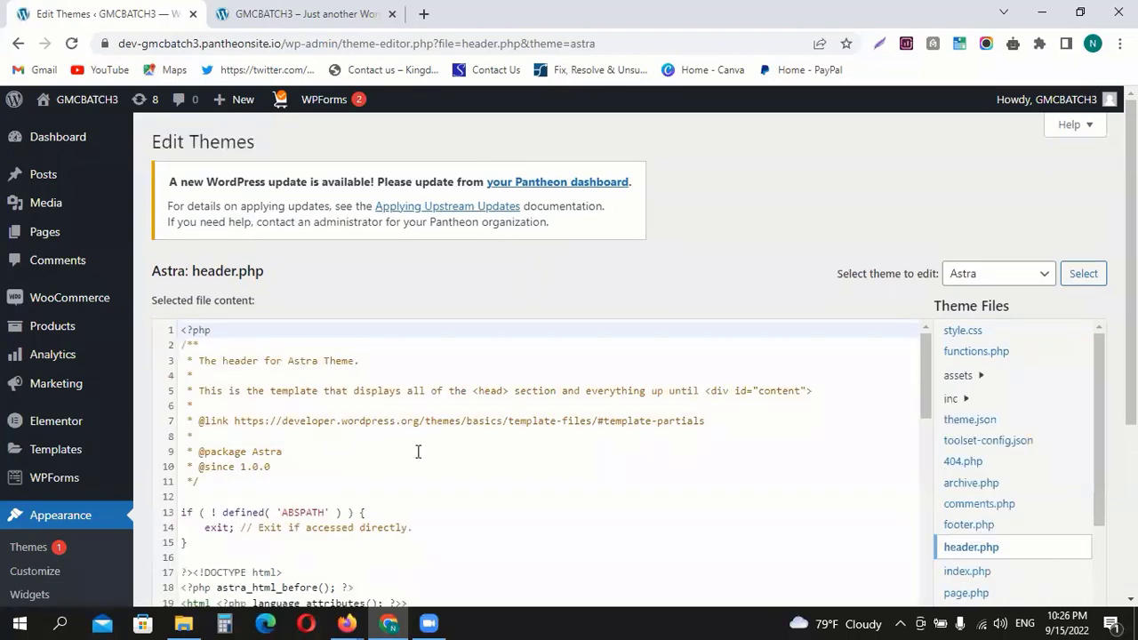
{"action": "scroll", "coordinate": [420, 451], "scroll_direction": "down", "scroll_amount": 5}
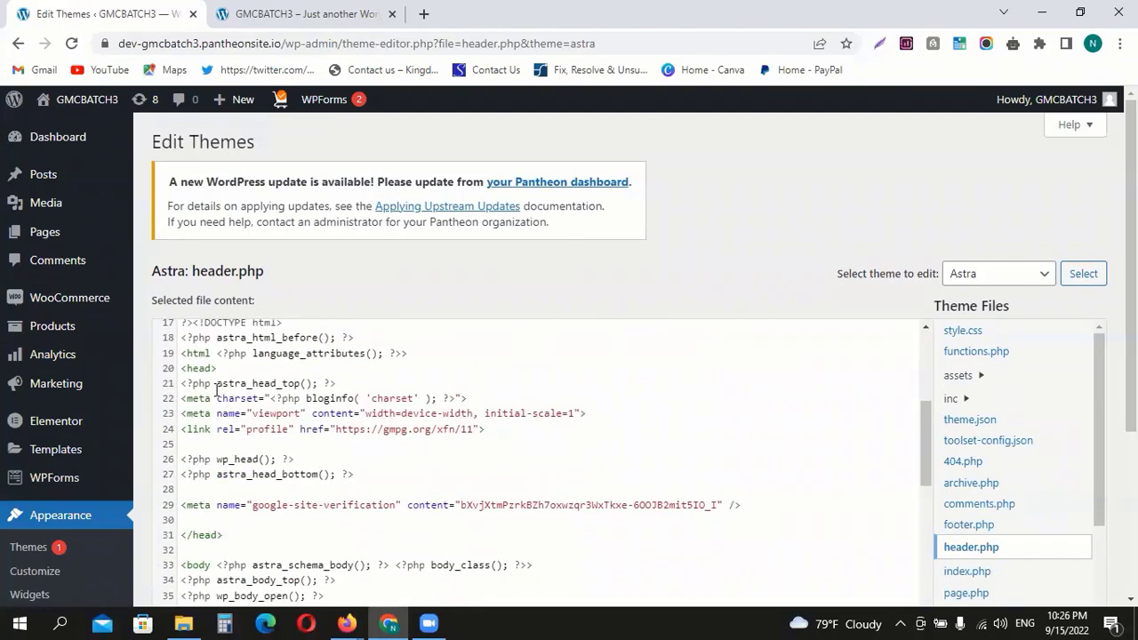
Delete the existing google-site-verification meta tag and the blank lines around it above the closing head tag in header.php
{"action": "left_click", "coordinate": [204, 368]}
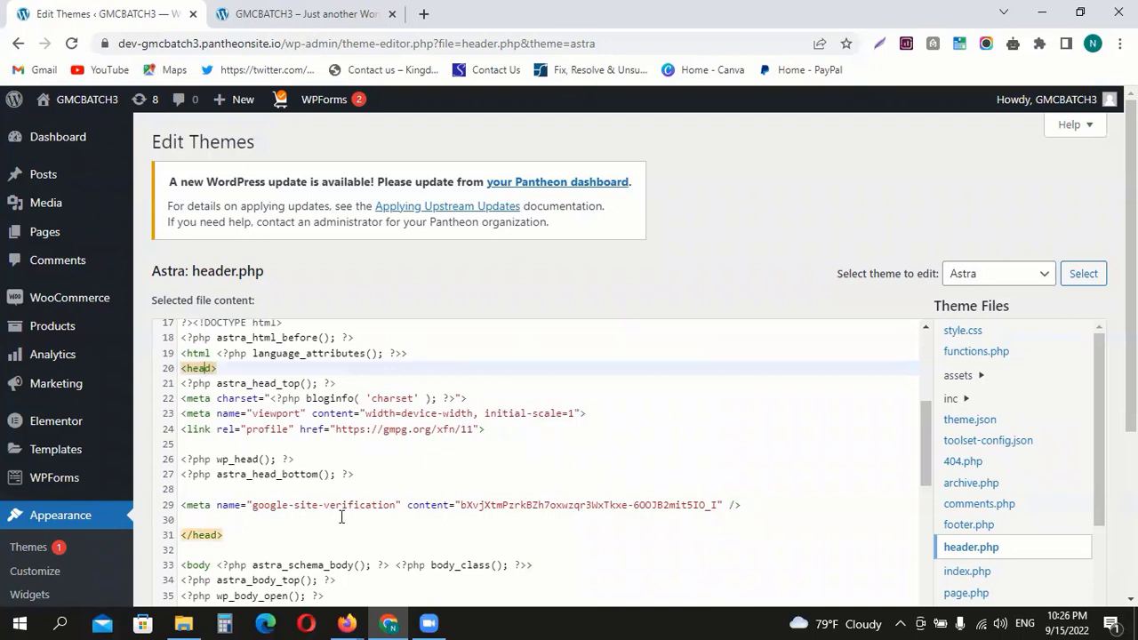
{"action": "left_click", "coordinate": [232, 504]}
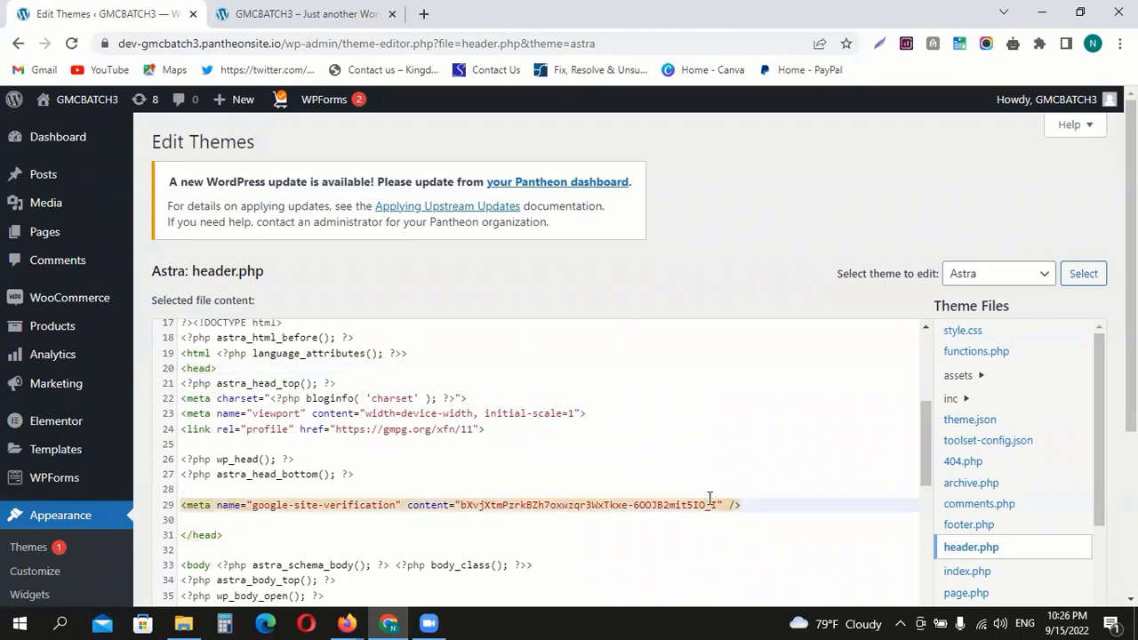
{"action": "triple_click", "coordinate": [752, 505]}
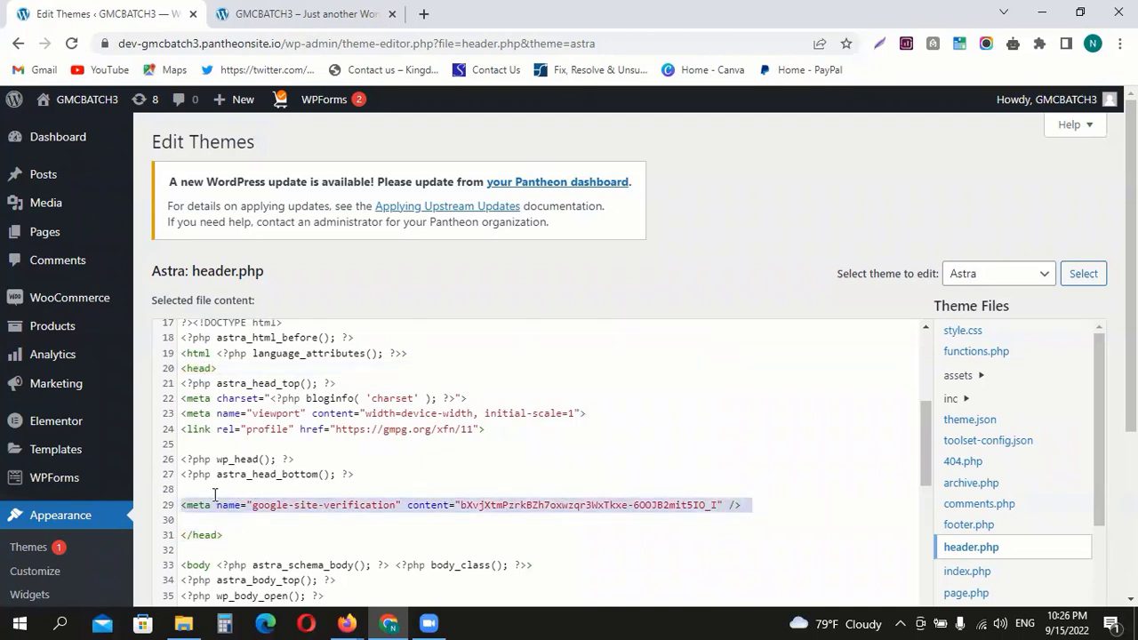
{"action": "key", "text": "BackSpace"}
{"action": "key", "text": "BackSpace"}
{"action": "key", "text": "BackSpace"}
{"action": "key", "text": "BackSpace"}
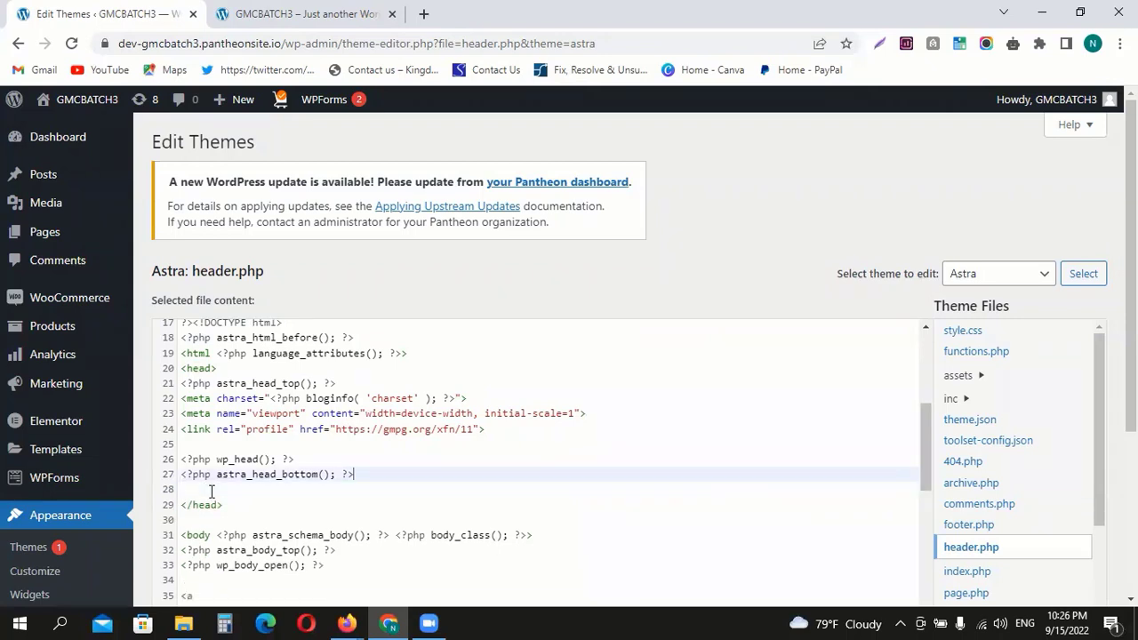
{"action": "key", "text": "Delete"}
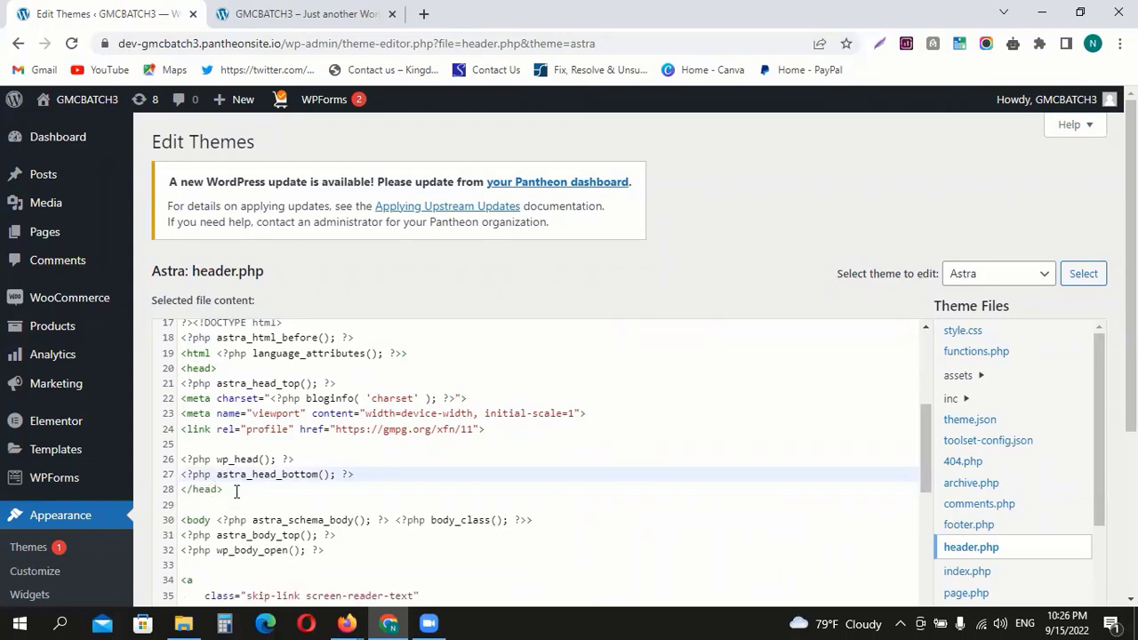
Examine where the head and html tags open and close in header.php
{"action": "left_click", "coordinate": [204, 490]}
{"action": "left_click", "coordinate": [203, 370]}
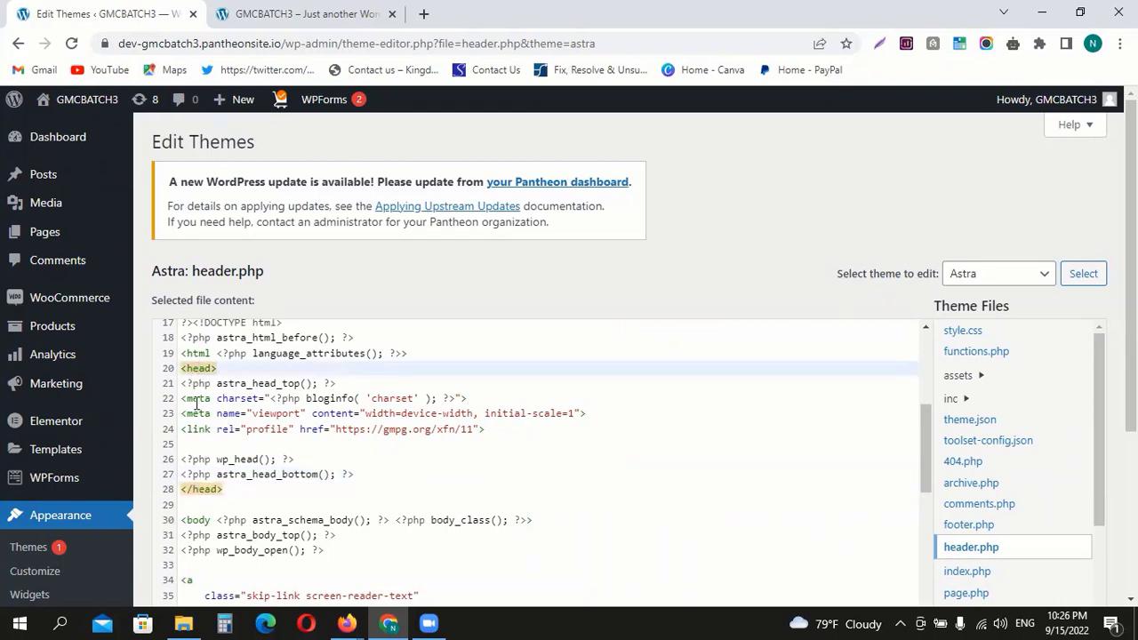
{"action": "scroll", "coordinate": [325, 503], "scroll_direction": "down", "scroll_amount": 4}
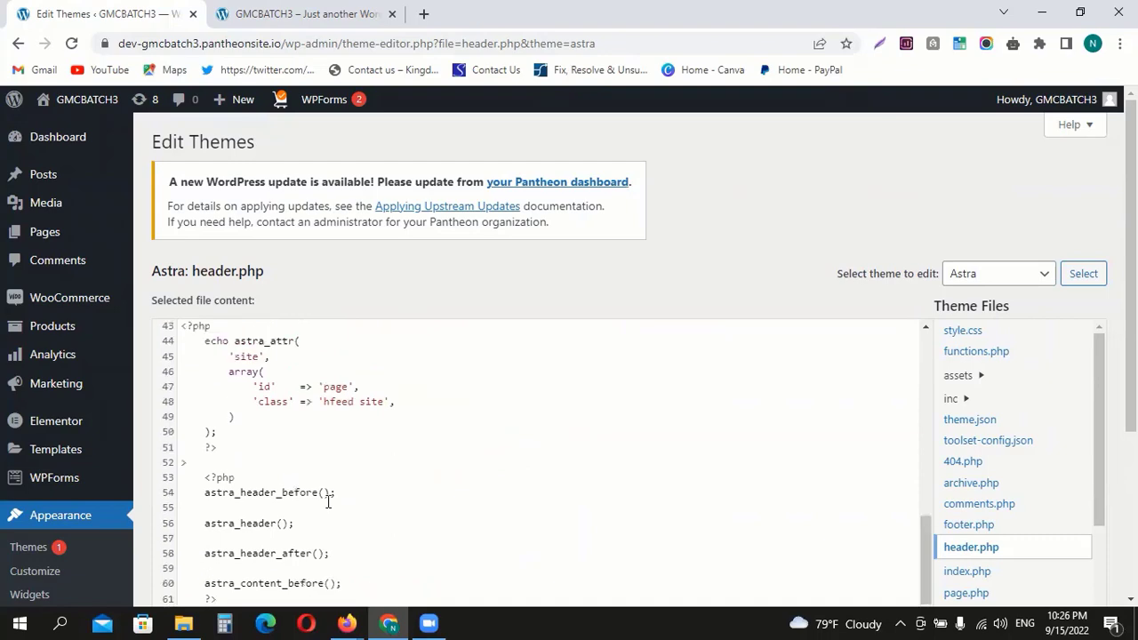
{"action": "scroll", "coordinate": [207, 464], "scroll_direction": "up", "scroll_amount": 5}
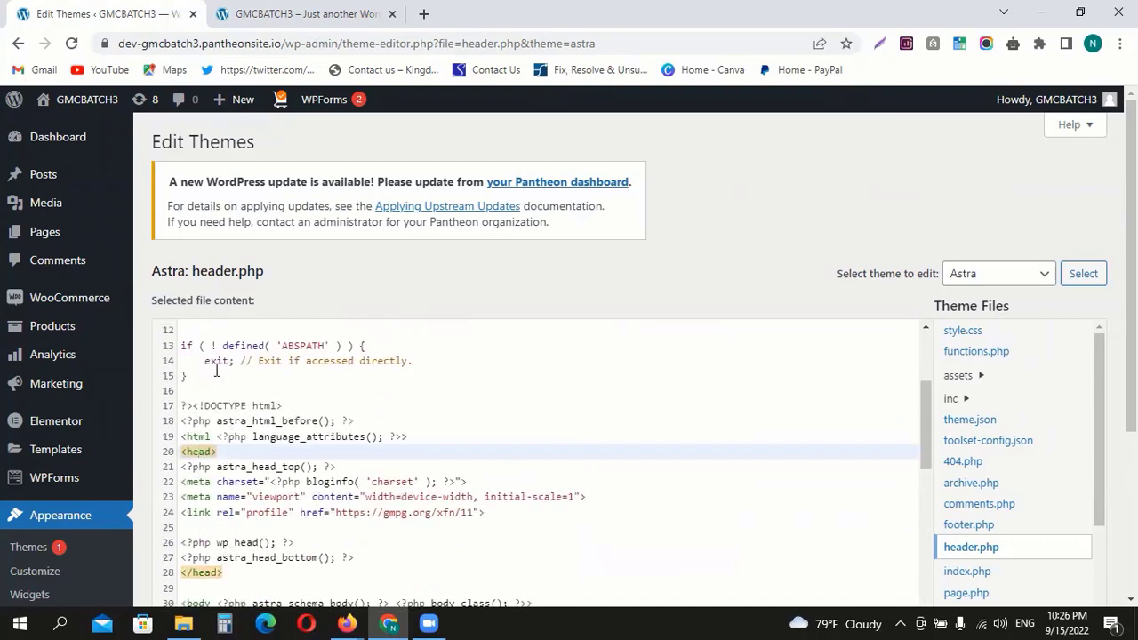
{"action": "left_click", "coordinate": [202, 436]}
{"action": "scroll", "coordinate": [242, 437], "scroll_direction": "down", "scroll_amount": 6}
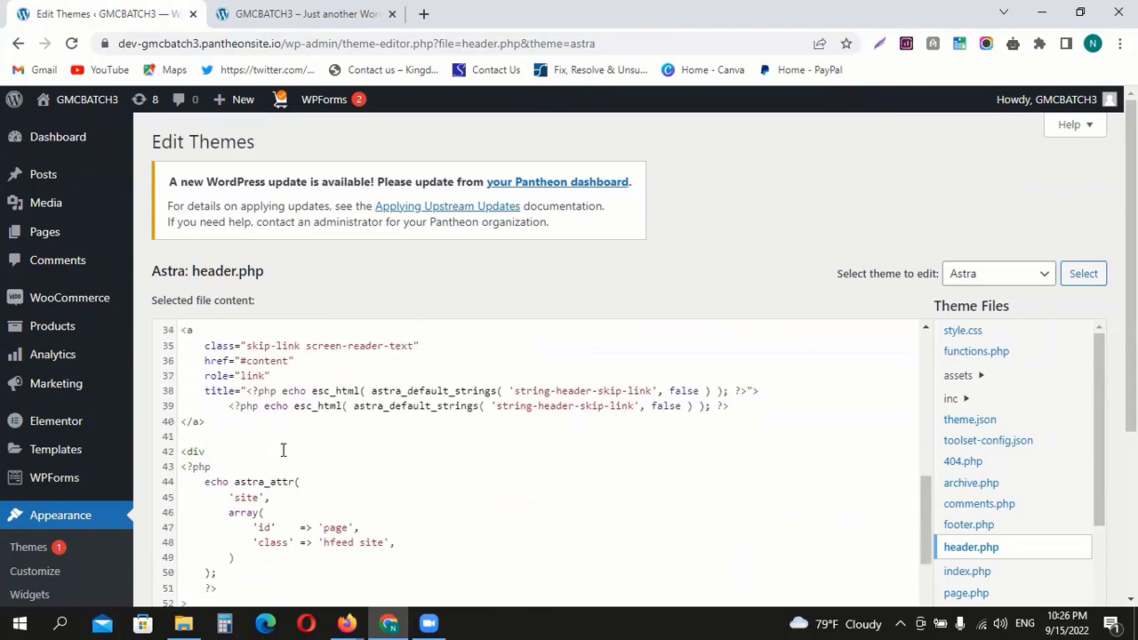
{"action": "scroll", "coordinate": [384, 495], "scroll_direction": "down", "scroll_amount": 3}
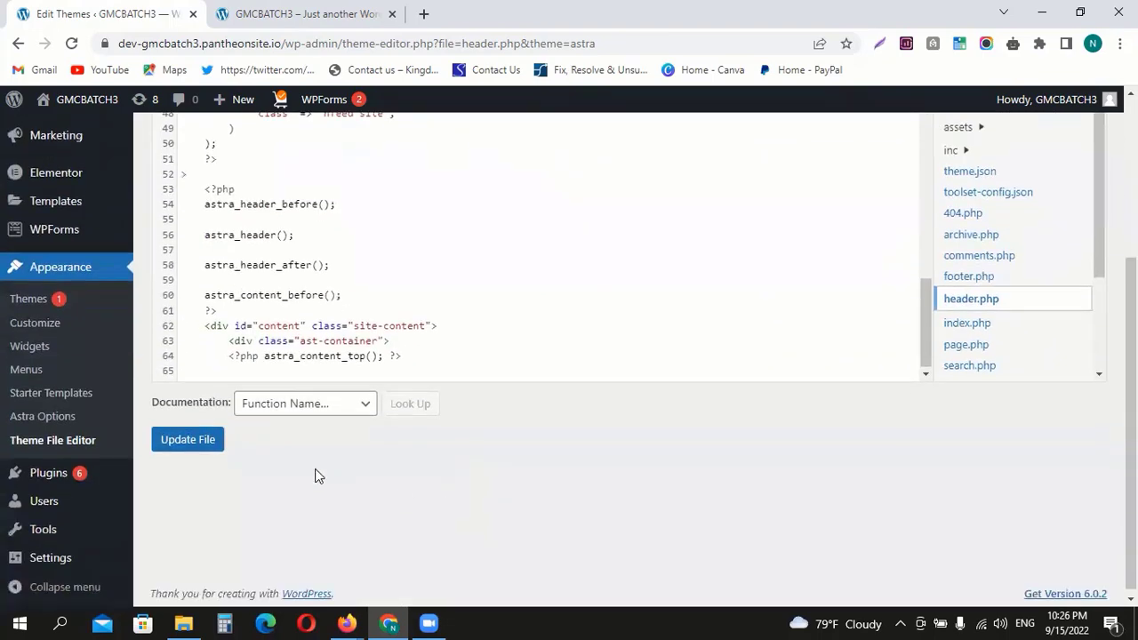
{"action": "scroll", "coordinate": [318, 348], "scroll_direction": "up", "scroll_amount": 3}
{"action": "scroll", "coordinate": [318, 347], "scroll_direction": "up", "scroll_amount": 5}
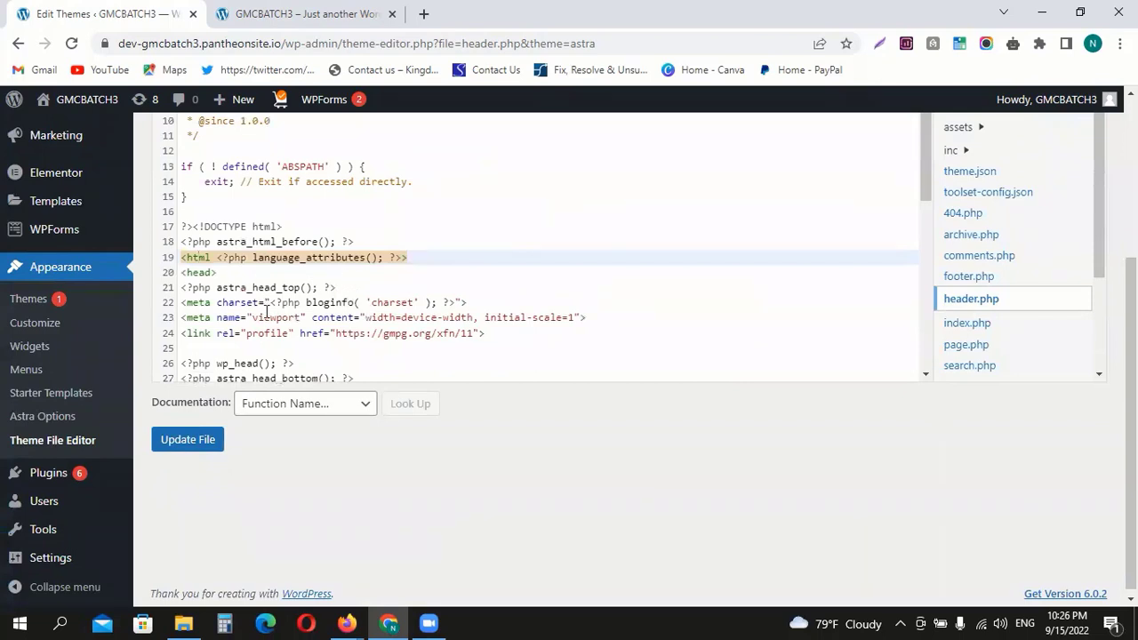
{"action": "scroll", "coordinate": [303, 318], "scroll_direction": "down", "scroll_amount": 1}
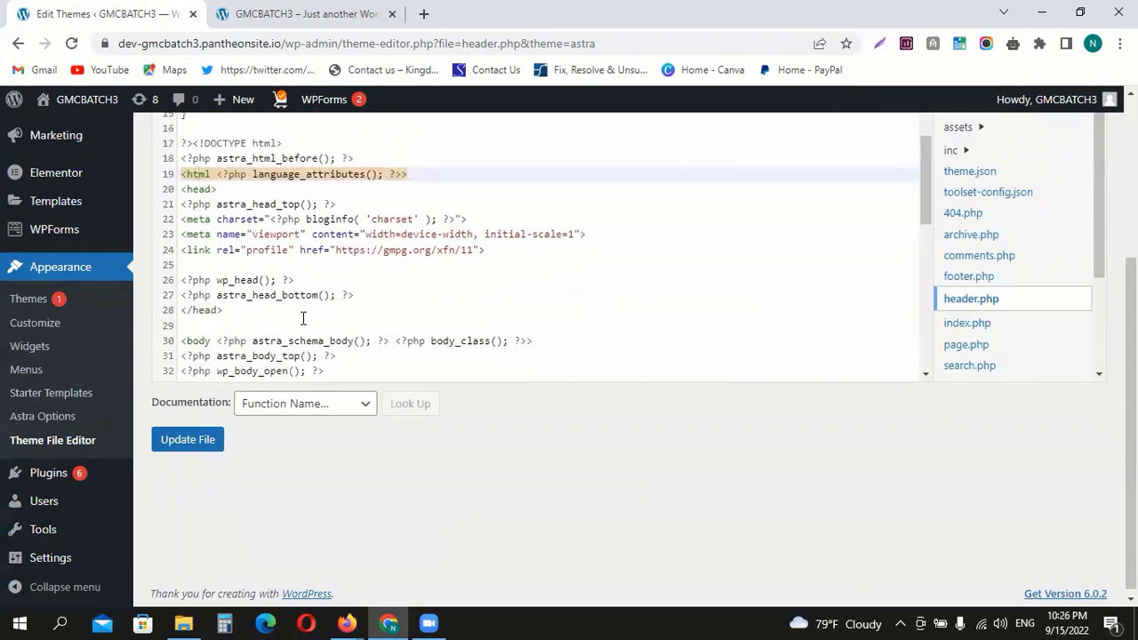
{"action": "scroll", "coordinate": [263, 313], "scroll_direction": "down", "scroll_amount": 2}
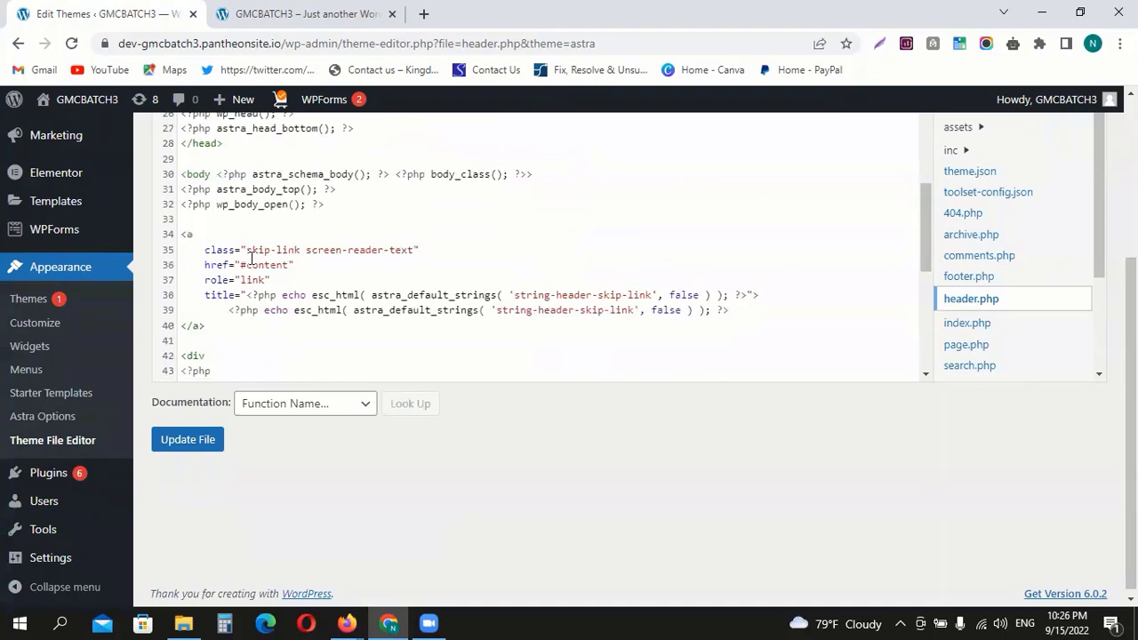
Examine the opening body tag and the skip-link anchor's tag pair, and recheck the head section in header.php
{"action": "left_click", "coordinate": [206, 173]}
{"action": "scroll", "coordinate": [288, 246], "scroll_direction": "down", "scroll_amount": 1}
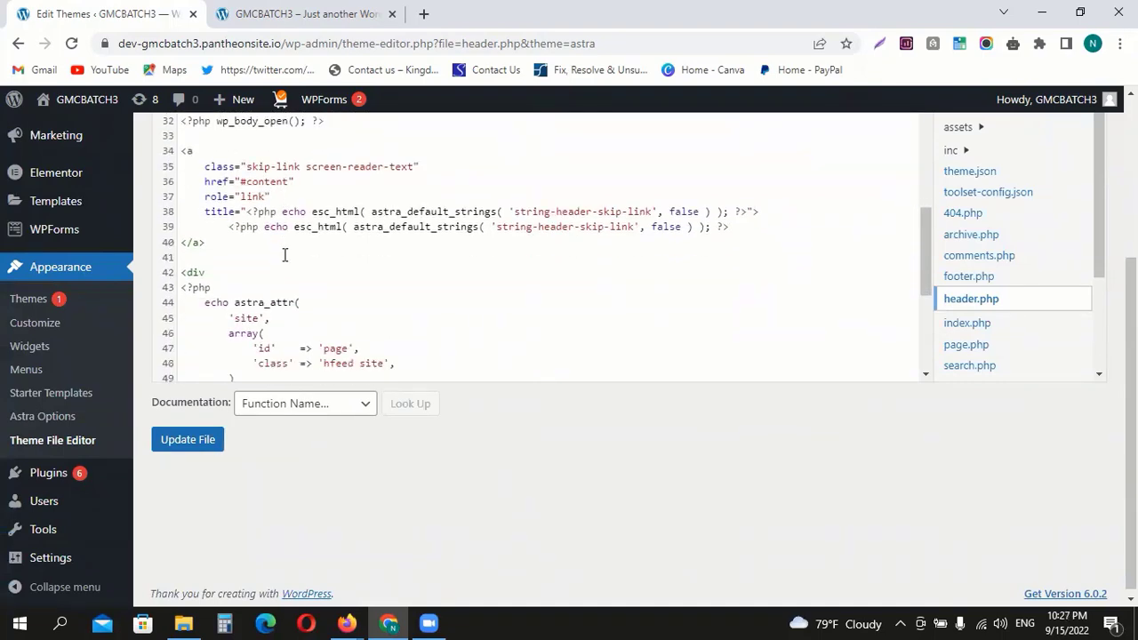
{"action": "left_click", "coordinate": [188, 237]}
{"action": "scroll", "coordinate": [190, 267], "scroll_direction": "up", "scroll_amount": 2}
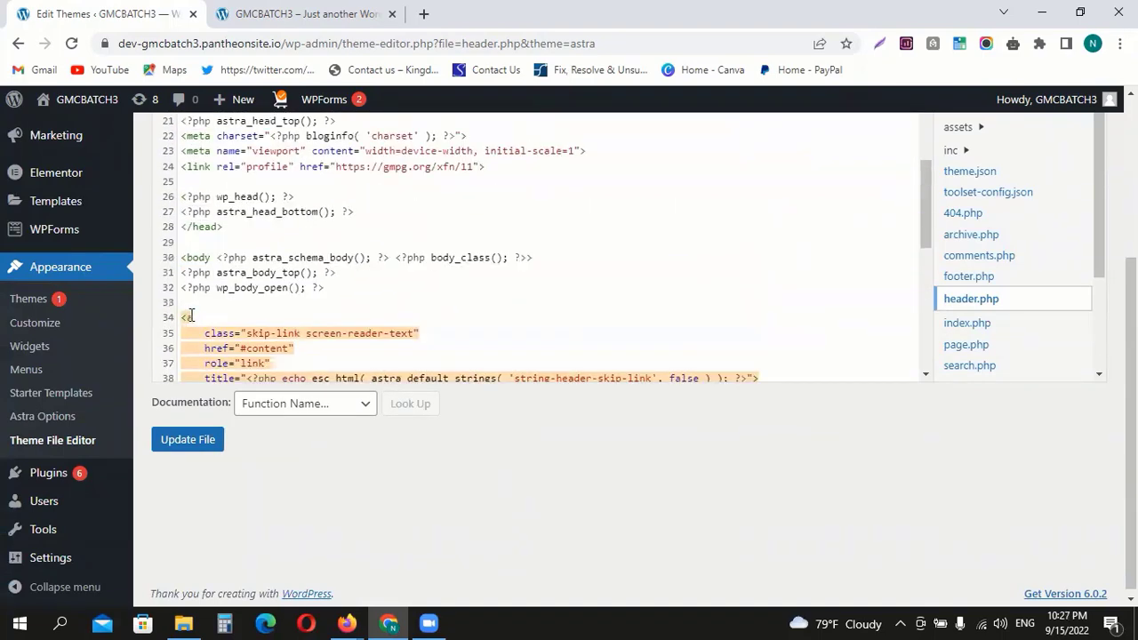
{"action": "left_click", "coordinate": [193, 309]}
{"action": "scroll", "coordinate": [192, 309], "scroll_direction": "down", "scroll_amount": 2}
{"action": "left_click", "coordinate": [199, 246]}
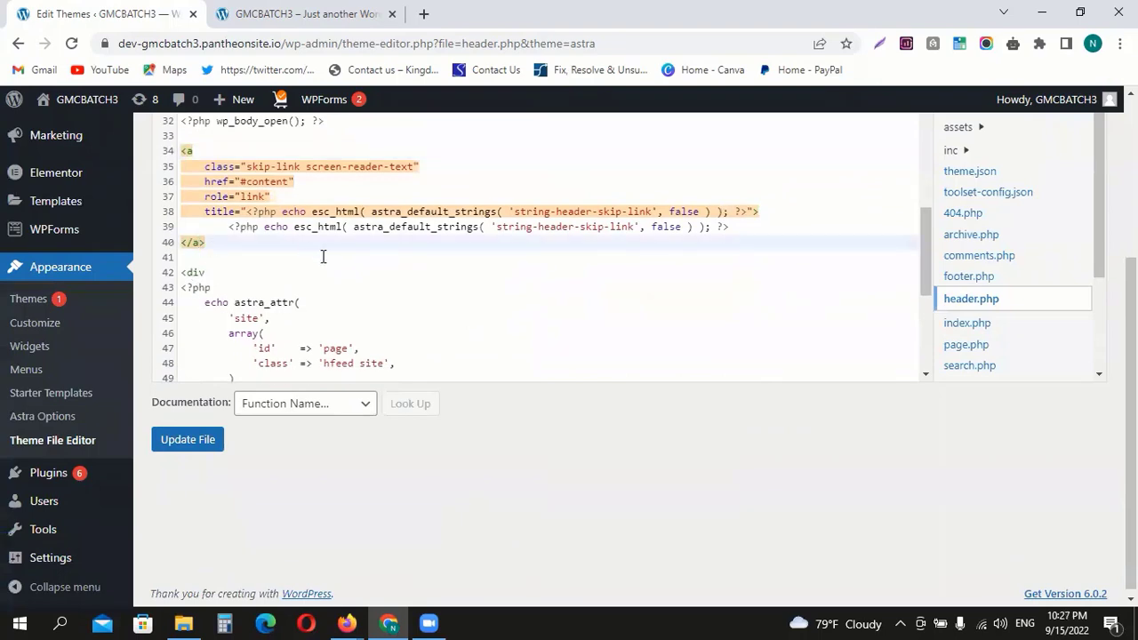
{"action": "scroll", "coordinate": [322, 257], "scroll_direction": "up", "scroll_amount": 5}
{"action": "scroll", "coordinate": [314, 261], "scroll_direction": "up", "scroll_amount": 1}
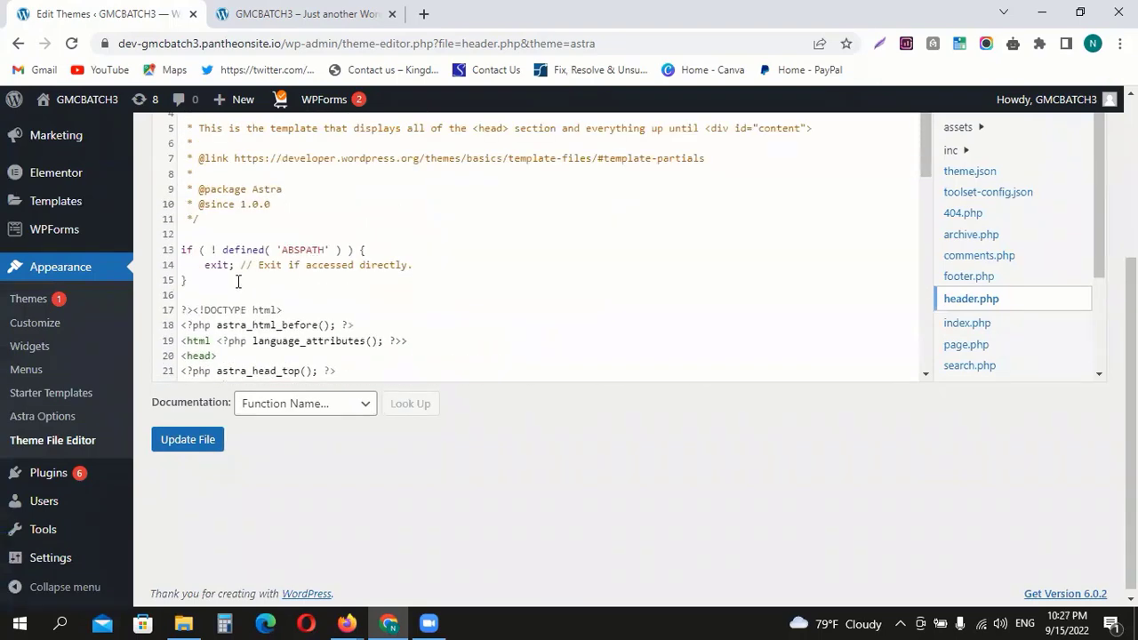
{"action": "scroll", "coordinate": [237, 282], "scroll_direction": "down", "scroll_amount": 2}
{"action": "left_click", "coordinate": [201, 273]}
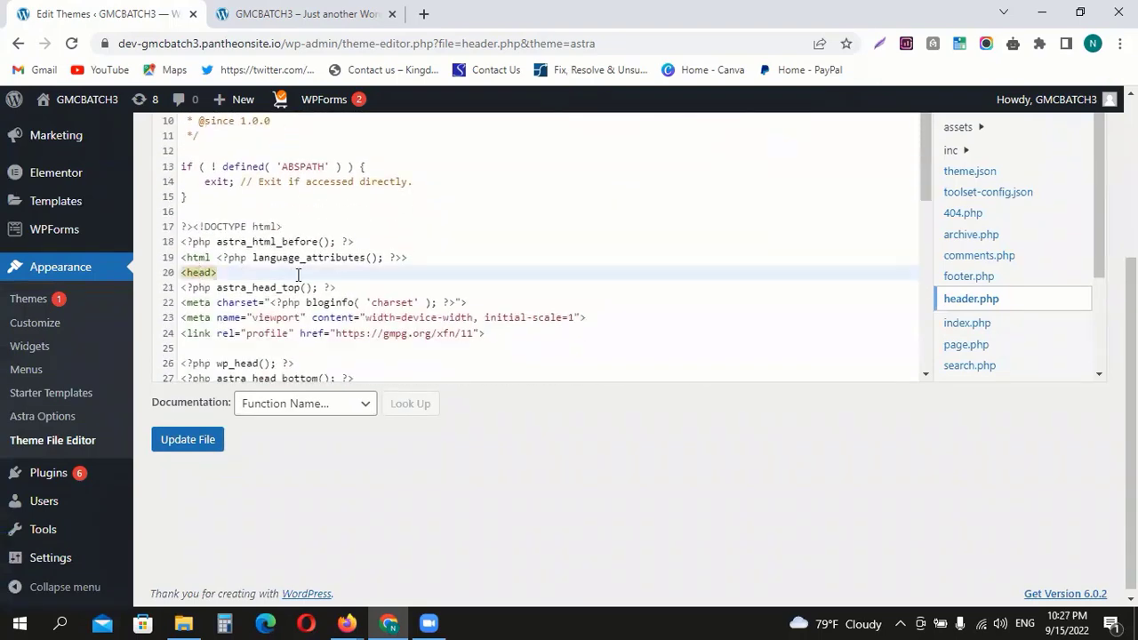
{"action": "scroll", "coordinate": [201, 284], "scroll_direction": "down", "scroll_amount": 2}
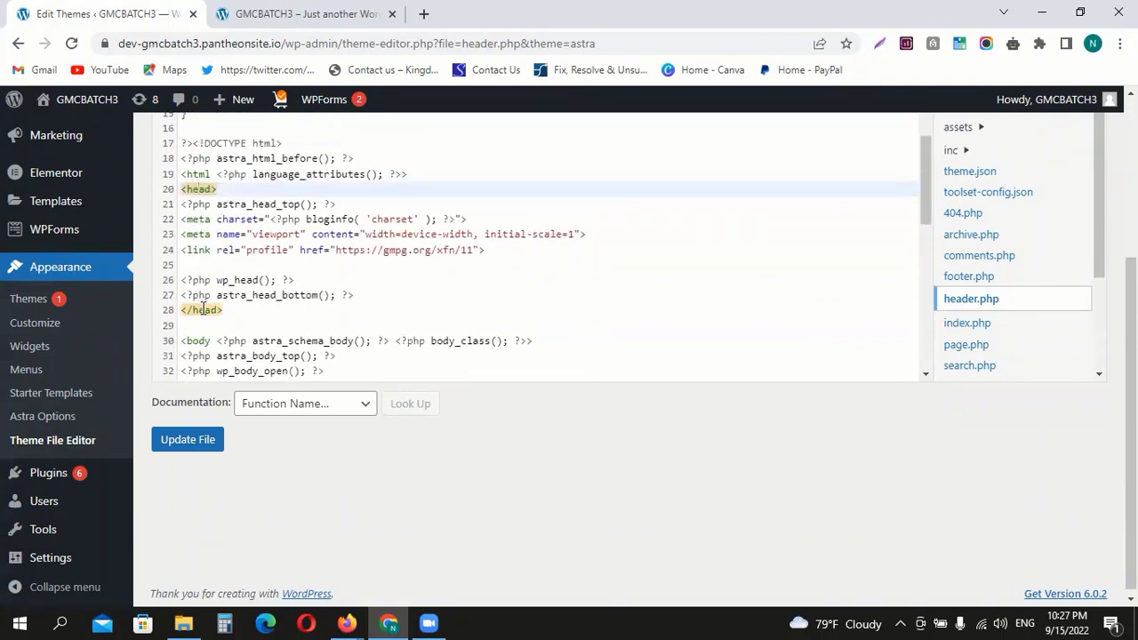
{"action": "left_click", "coordinate": [203, 308]}
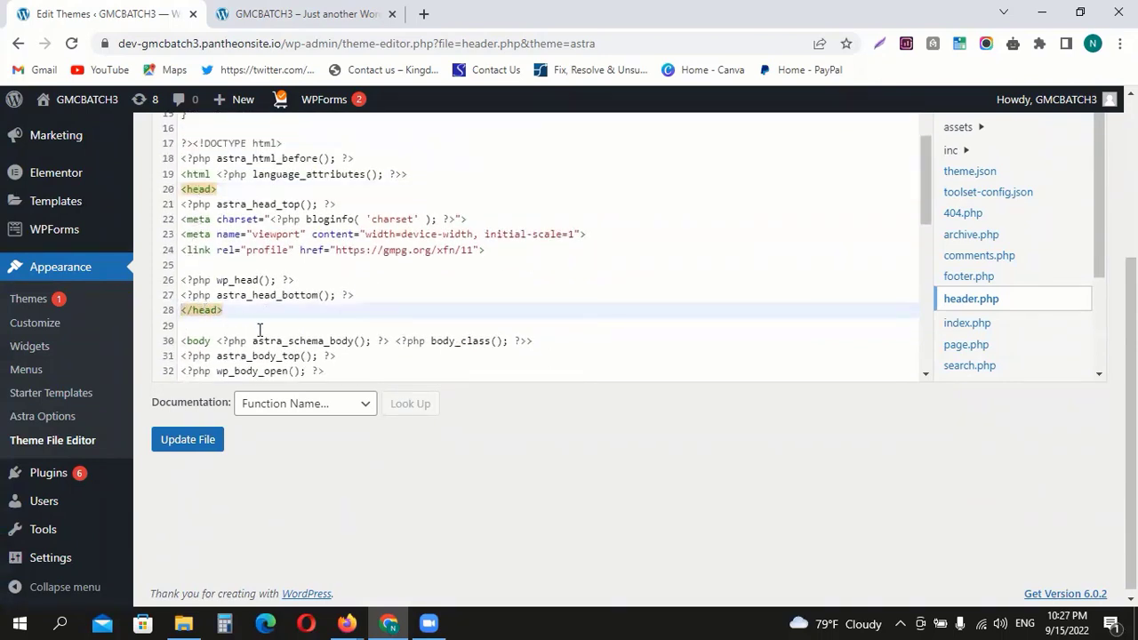
{"action": "key", "text": "Return"}
{"action": "key", "text": "Tab"}
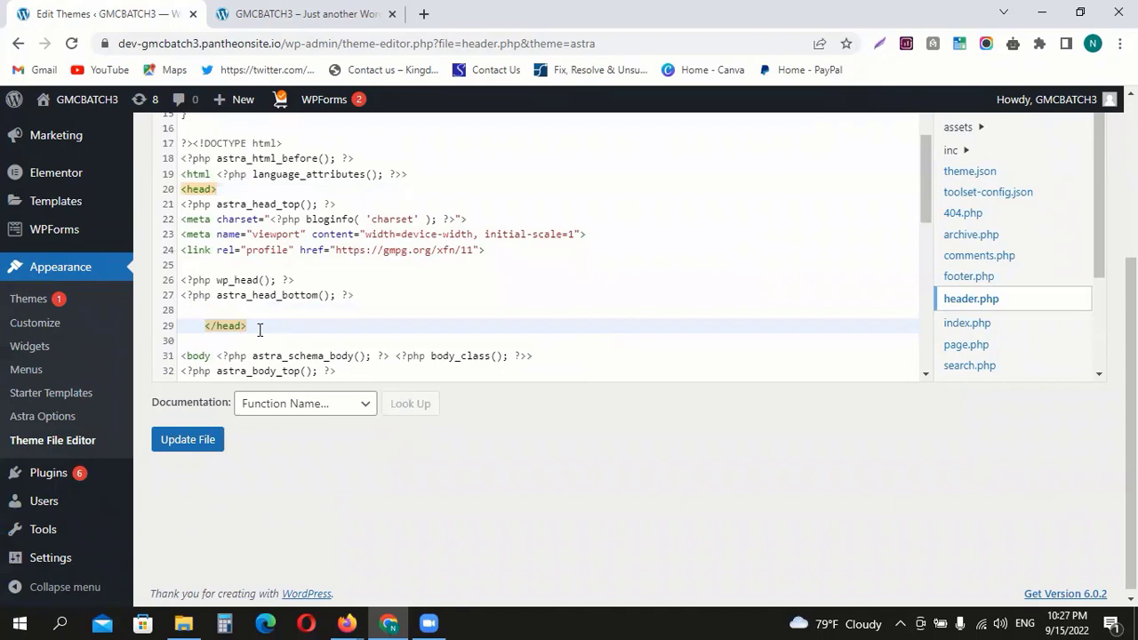
{"action": "key", "text": "Return"}
{"action": "key", "text": "Return"}
{"action": "key", "text": "BackSpace"}
{"action": "key", "text": "BackSpace"}
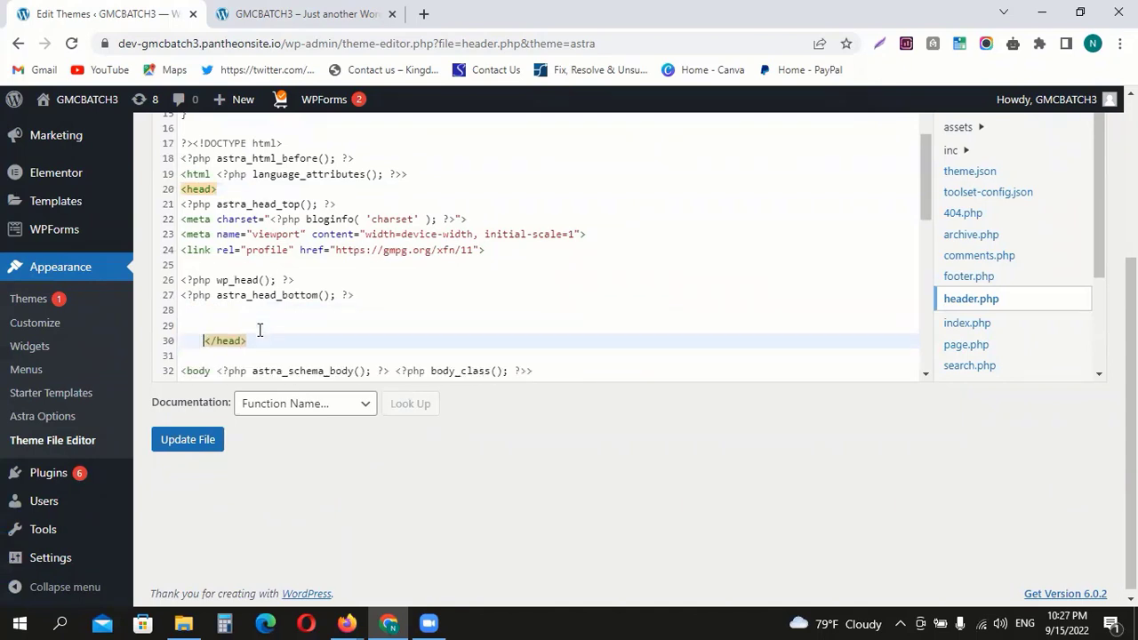
{"action": "key", "text": "BackSpace"}
{"action": "key", "text": "BackSpace"}
{"action": "key", "text": "BackSpace"}
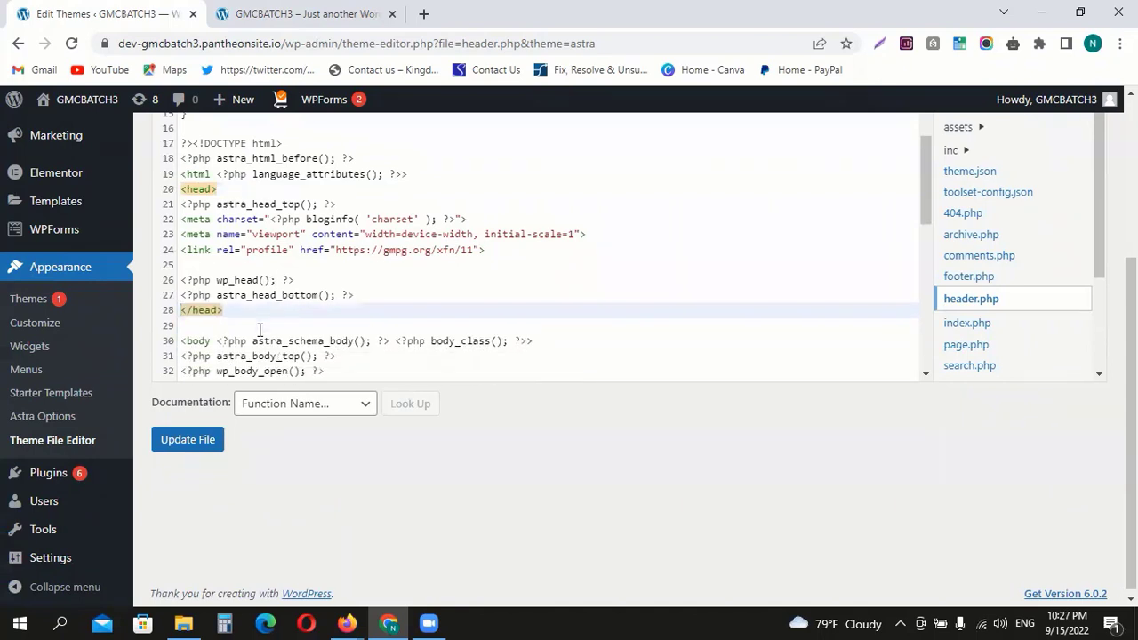
Add the new google-site-verification meta tag with its verification code directly above the closing head tag and update header.php
{"action": "left_click", "coordinate": [370, 296]}
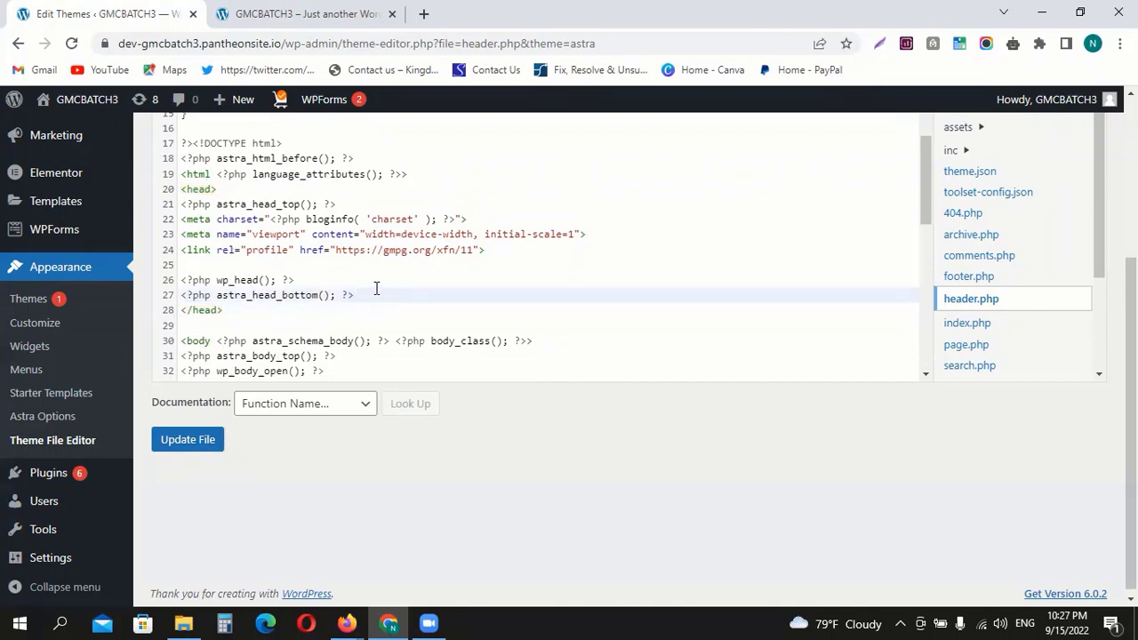
{"action": "left_click", "coordinate": [197, 312]}
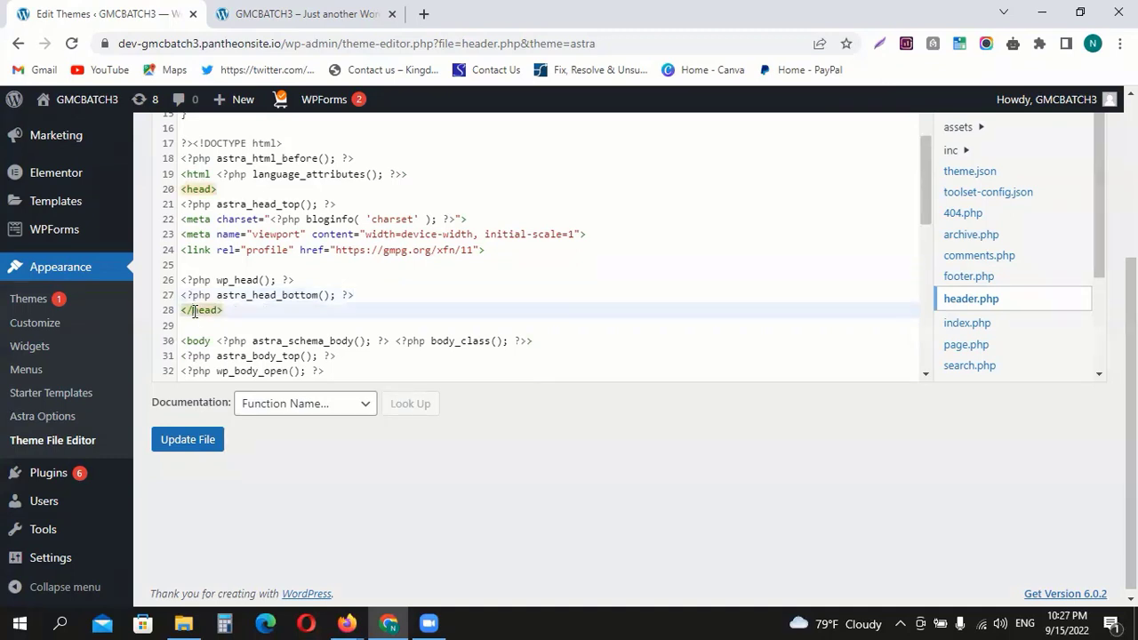
{"action": "left_click", "coordinate": [366, 295]}
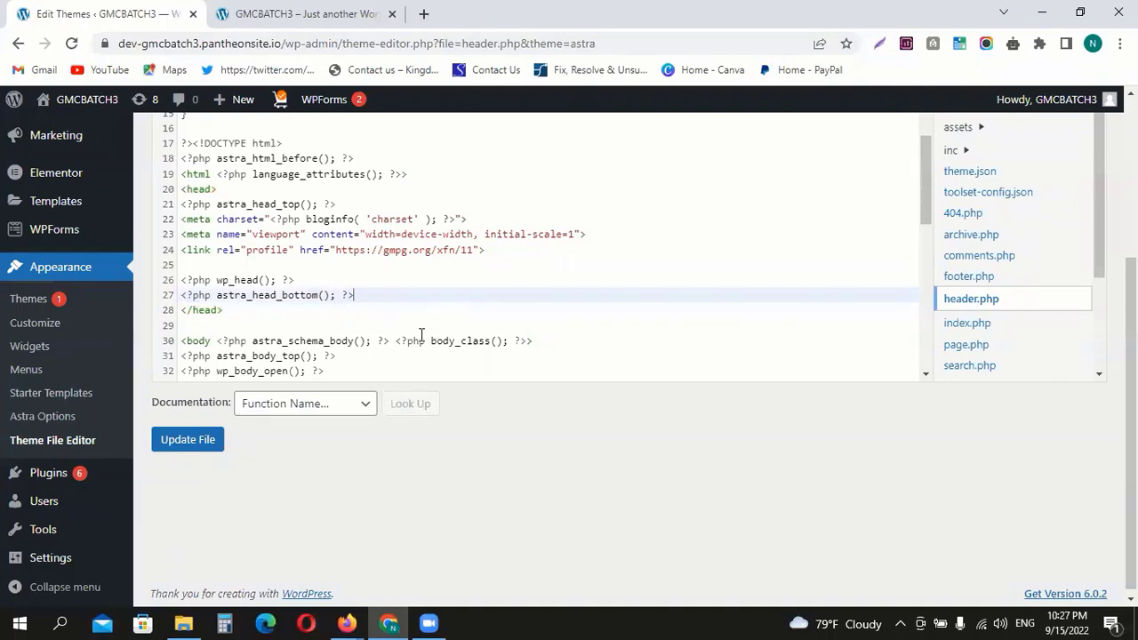
{"action": "key", "text": "Return"}
{"action": "key", "text": "Return"}
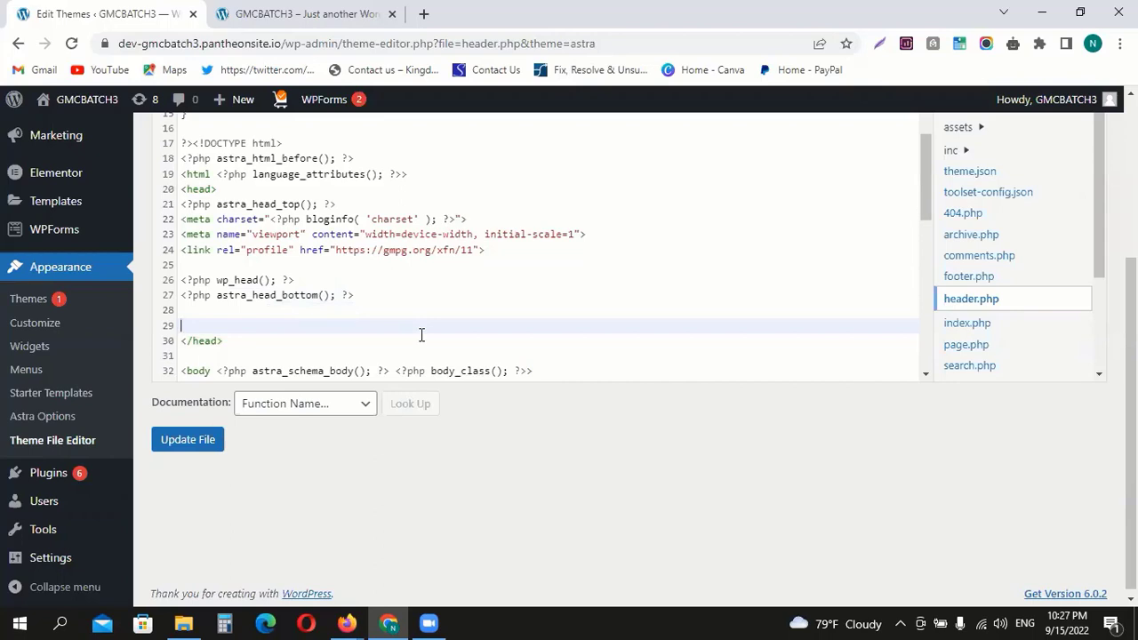
{"action": "type", "text": "<meta name=\"google-site-verification\" content=\"BYnCRVynA2Wh7PEiK9cxyJeByzhj9_73ZGTLUTDb6zc\" />"}
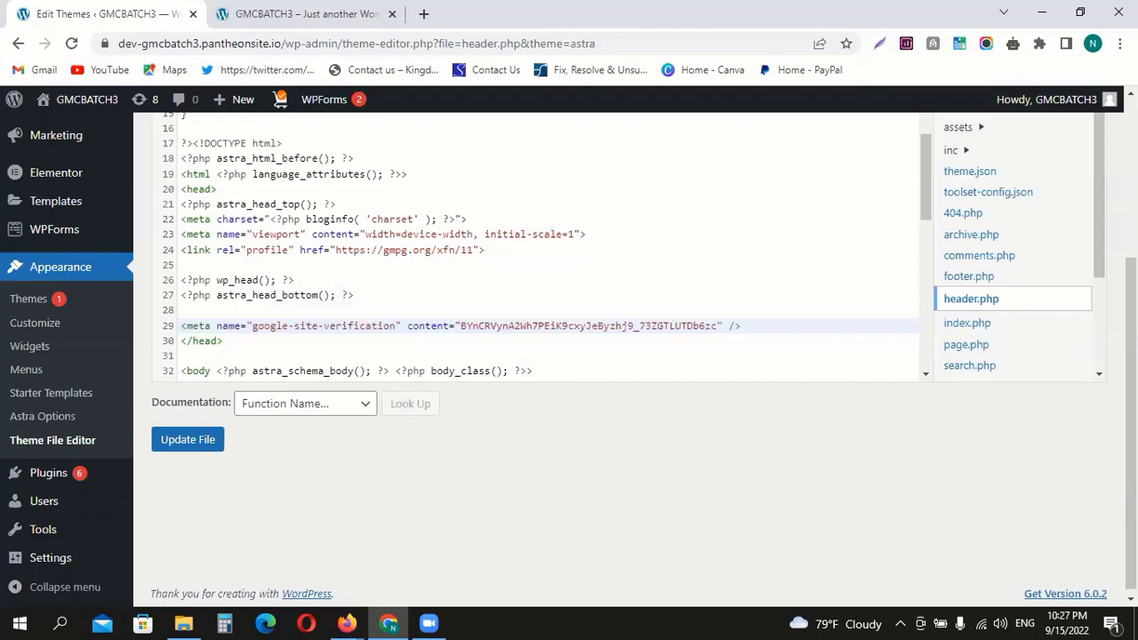
{"action": "left_click", "coordinate": [192, 441]}
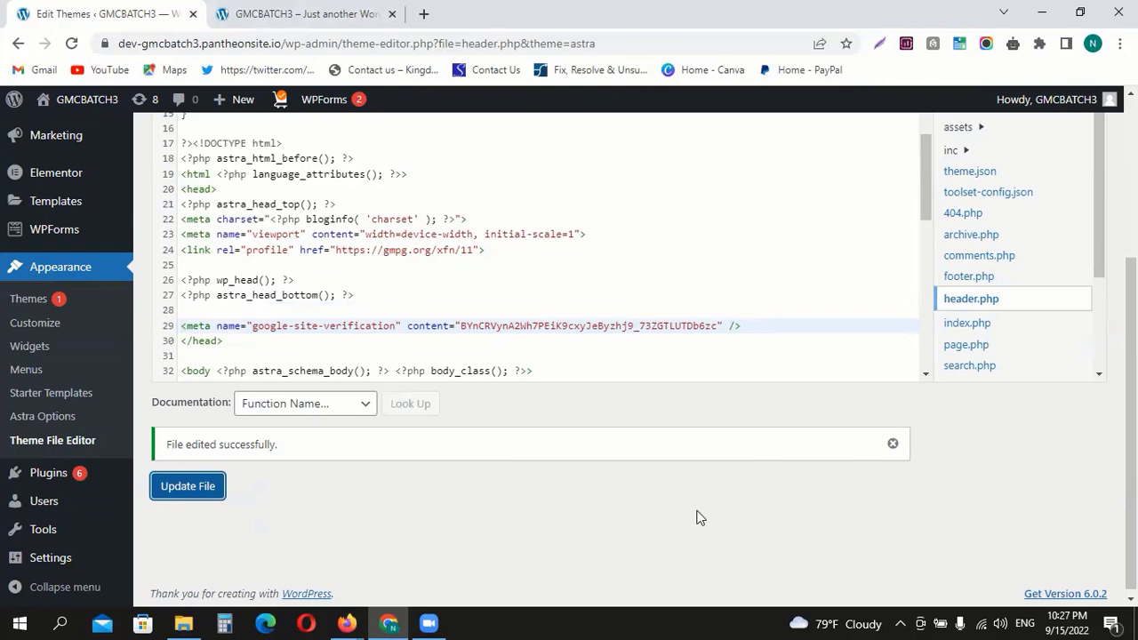
Review the updated header.php around the new verification meta tag and the code below it
{"action": "scroll", "coordinate": [289, 347], "scroll_direction": "up", "scroll_amount": 10}
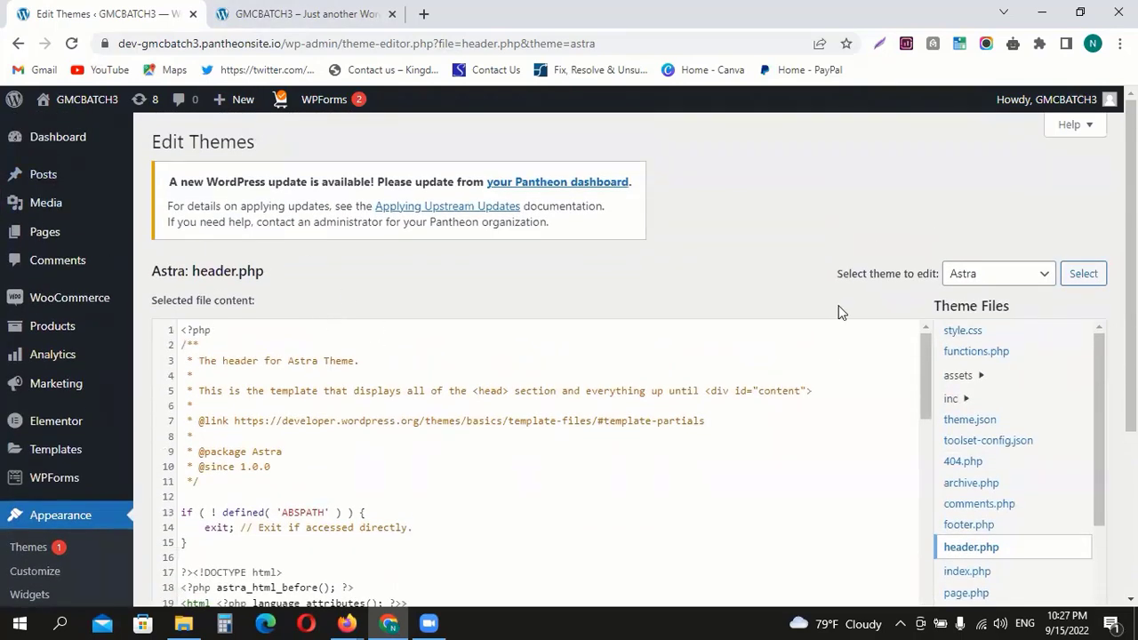
{"action": "scroll", "coordinate": [303, 433], "scroll_direction": "down", "scroll_amount": 5}
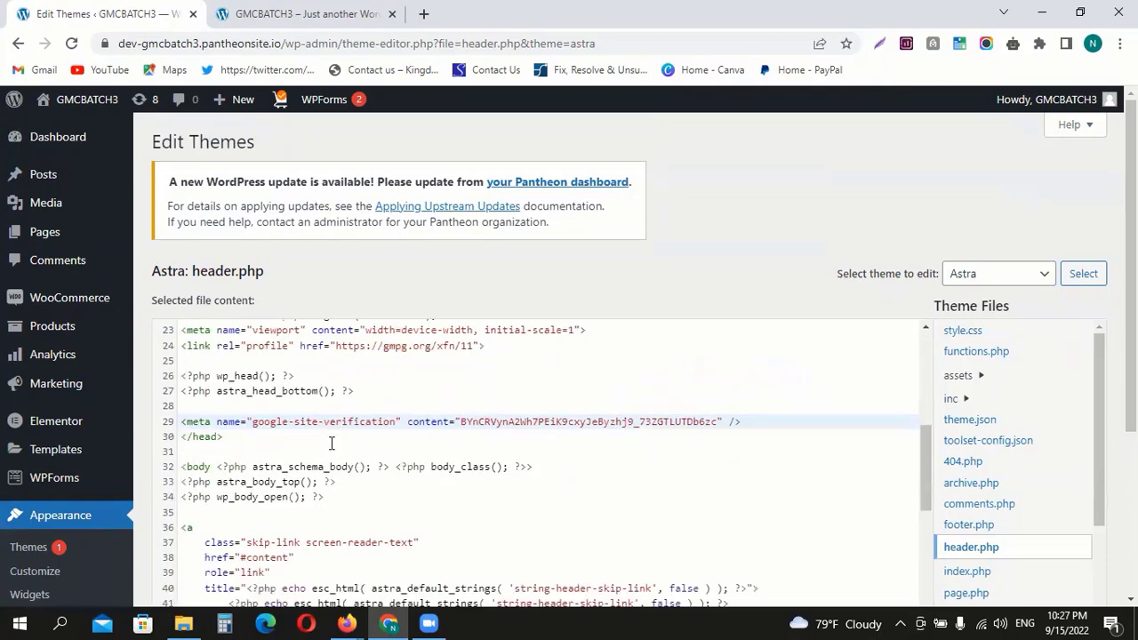
{"action": "scroll", "coordinate": [330, 443], "scroll_direction": "up", "scroll_amount": 1}
{"action": "scroll", "coordinate": [342, 438], "scroll_direction": "down", "scroll_amount": 7}
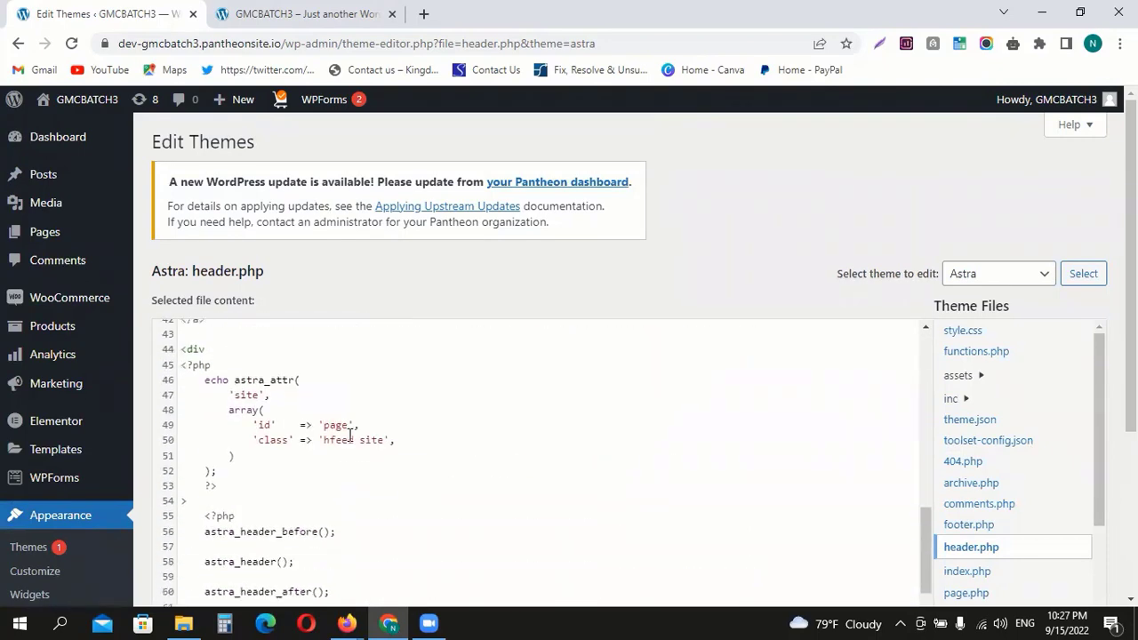
{"action": "scroll", "coordinate": [349, 435], "scroll_direction": "up", "scroll_amount": 2}
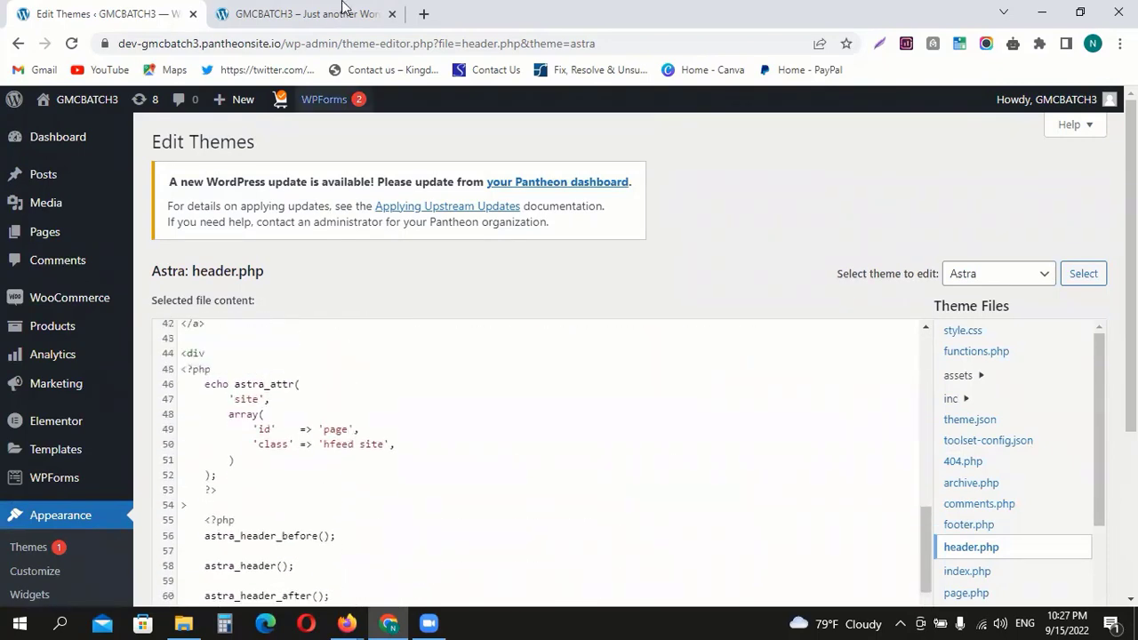
Switch to the open store homepage and look over its welcome banner and New Plants section
{"action": "left_click", "coordinate": [313, 10]}
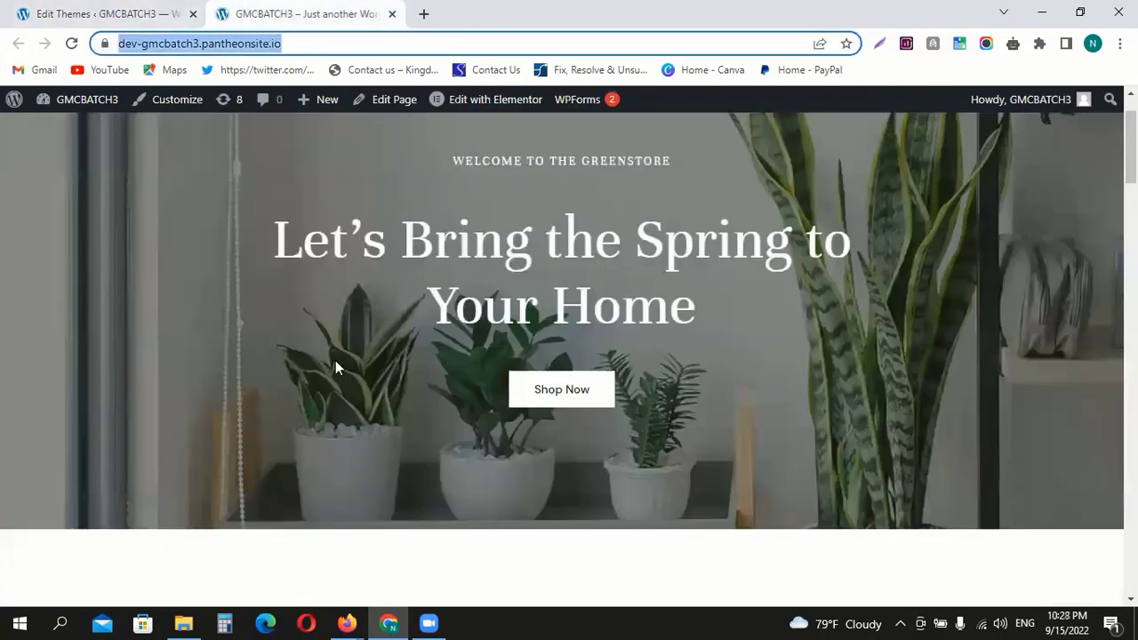
{"action": "scroll", "coordinate": [338, 369], "scroll_direction": "down", "scroll_amount": 4}
{"action": "scroll", "coordinate": [347, 399], "scroll_direction": "up", "scroll_amount": 4}
{"action": "scroll", "coordinate": [315, 300], "scroll_direction": "down", "scroll_amount": 5}
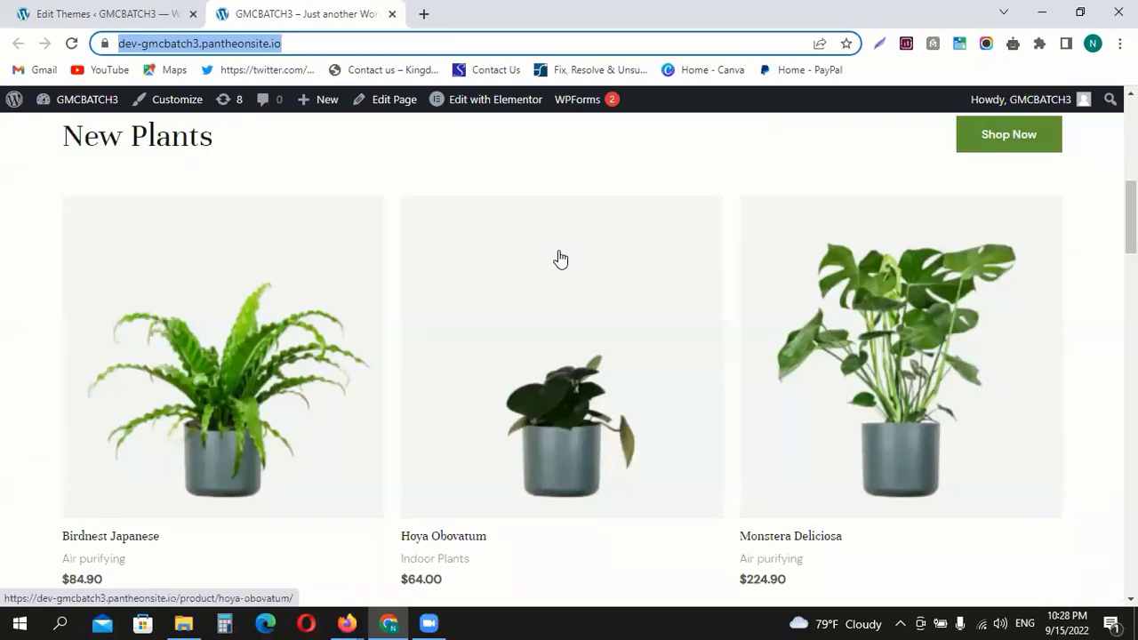
Open the store homepage's page source and search it for the full google-site-verification meta tag with its verification code
{"action": "scroll", "coordinate": [394, 258], "scroll_direction": "up", "scroll_amount": 2}
{"action": "scroll", "coordinate": [36, 330], "scroll_direction": "up", "scroll_amount": 3}
{"action": "scroll", "coordinate": [318, 309], "scroll_direction": "down", "scroll_amount": 2}
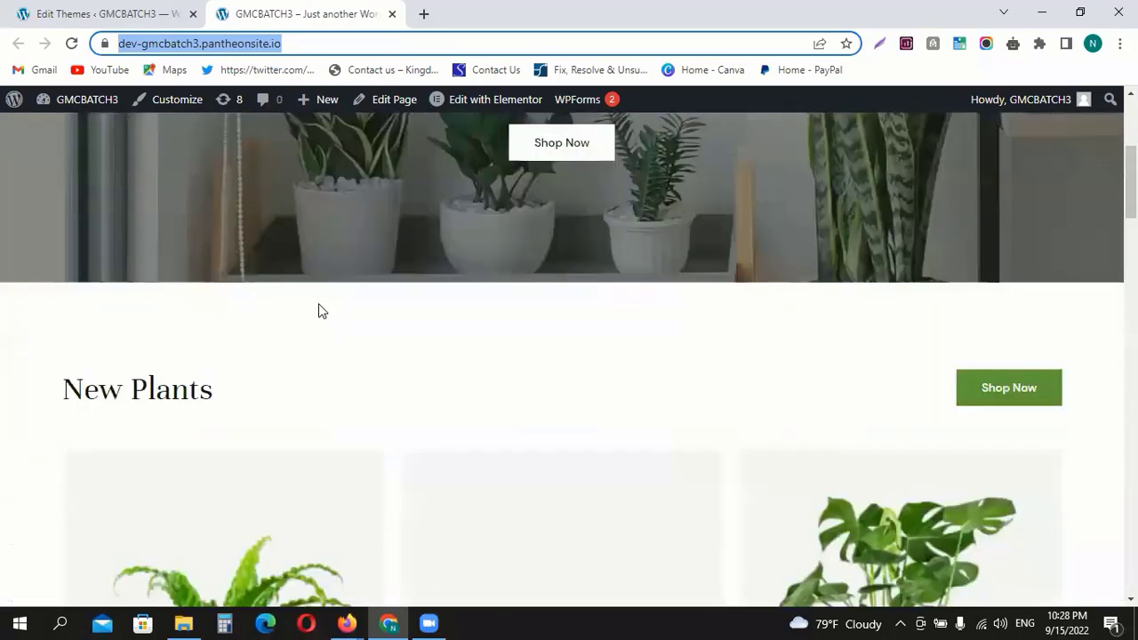
{"action": "scroll", "coordinate": [322, 310], "scroll_direction": "down", "scroll_amount": 1}
{"action": "right_click", "coordinate": [368, 290]}
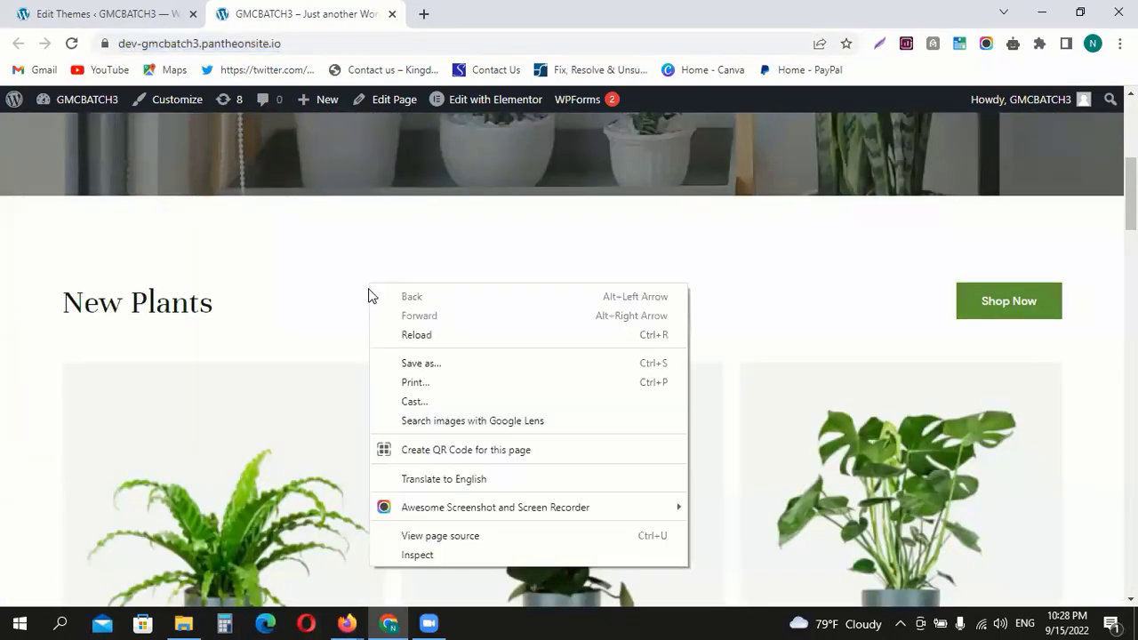
{"action": "left_click", "coordinate": [458, 539]}
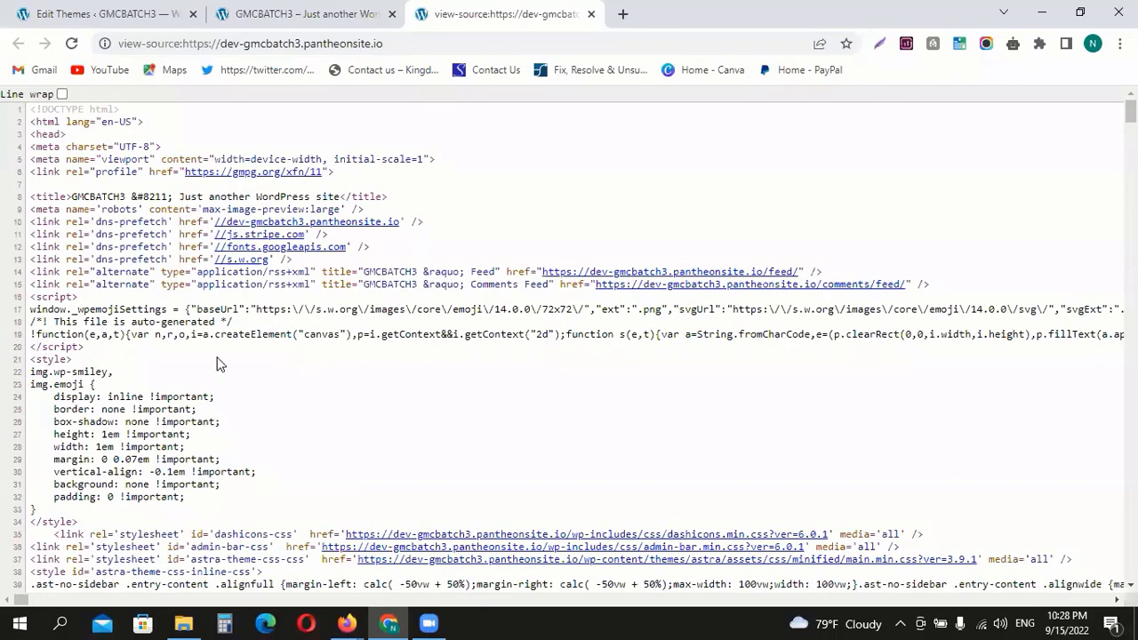
{"action": "key", "text": "ctrl+f"}
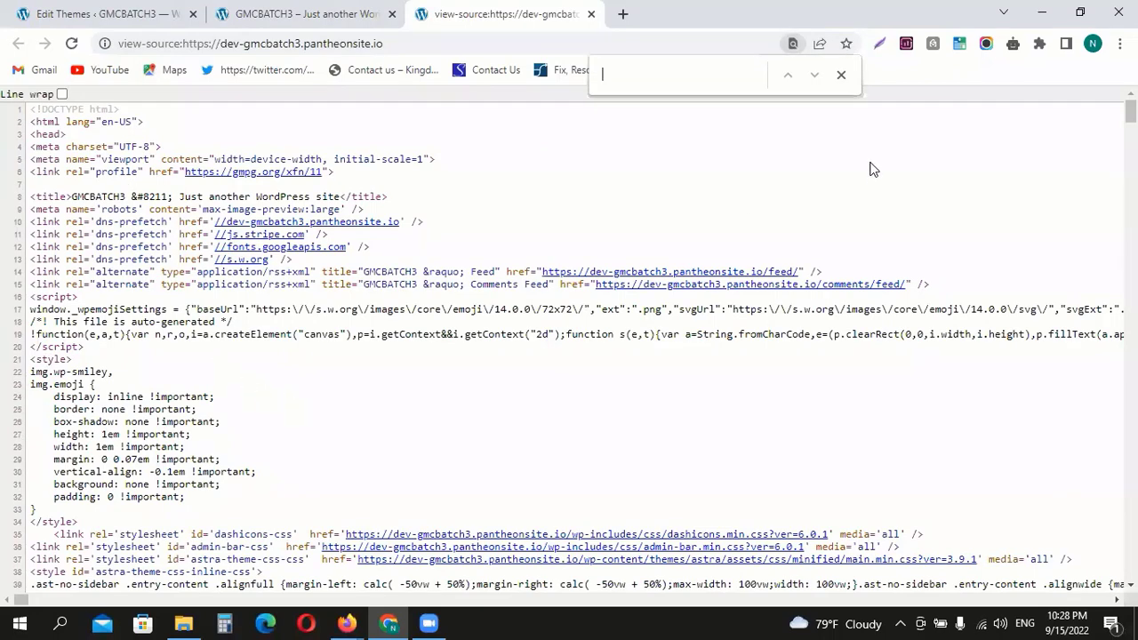
{"action": "type", "text": "<meta name=\"google-site-verification\" content=\"BYnCRVynA2Wh7PEiK9cxyJeByzhj9_73ZGTLUTDb6zc\" />"}
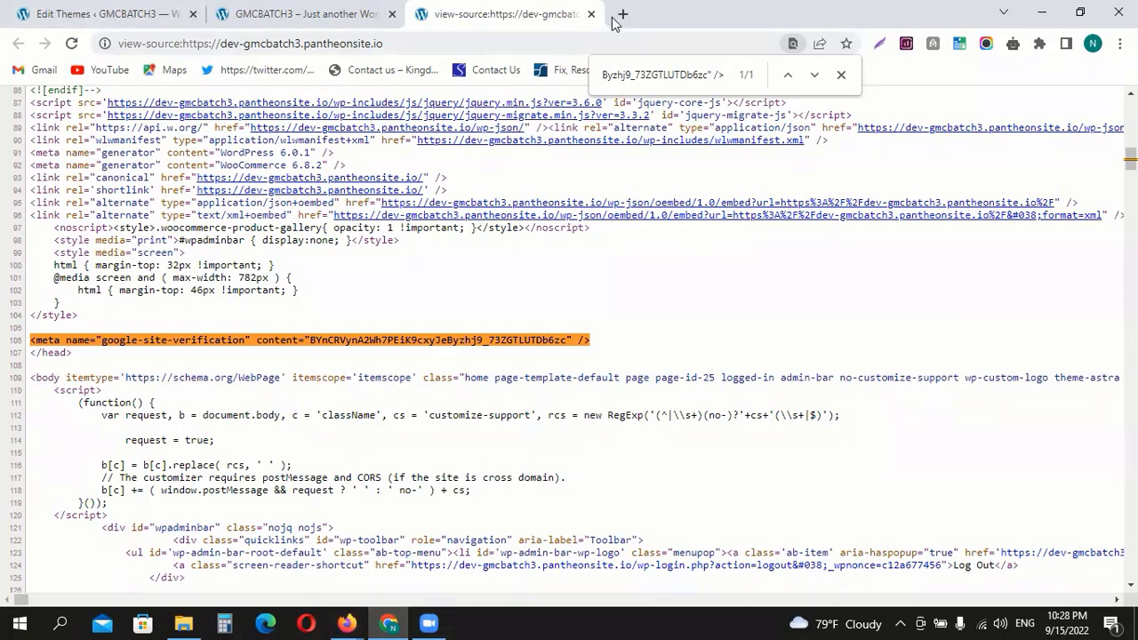
{"action": "left_click", "coordinate": [592, 15]}
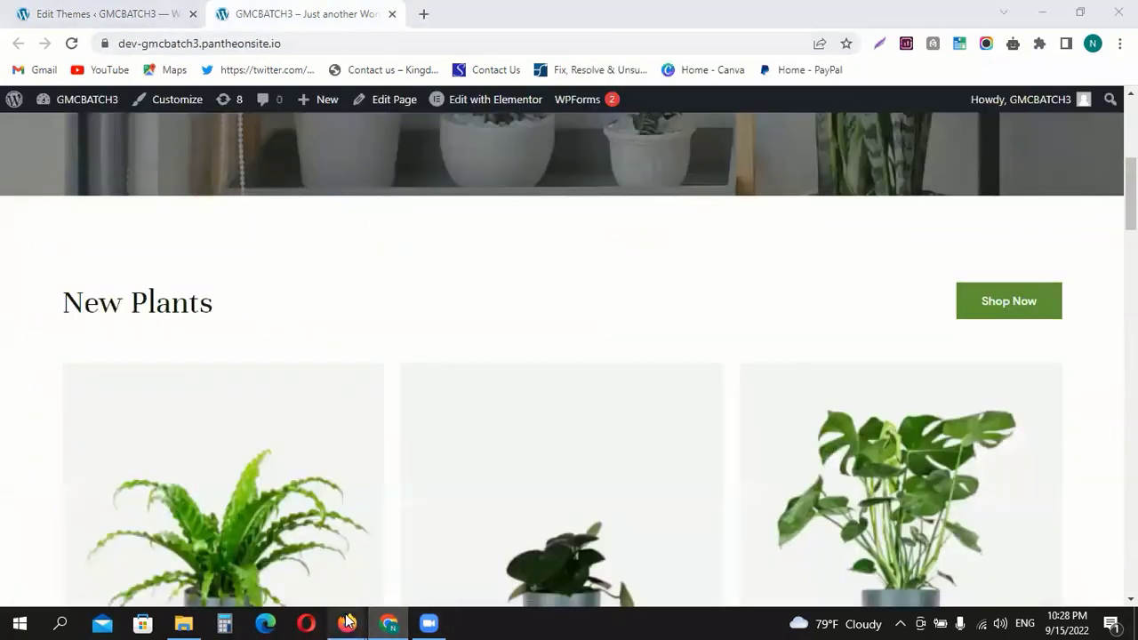
Switch to Google Merchant Center in Firefox, submit the website for verification and check its verification status
{"action": "mouse_move", "coordinate": [347, 623]}
{"action": "left_click", "coordinate": [436, 572]}
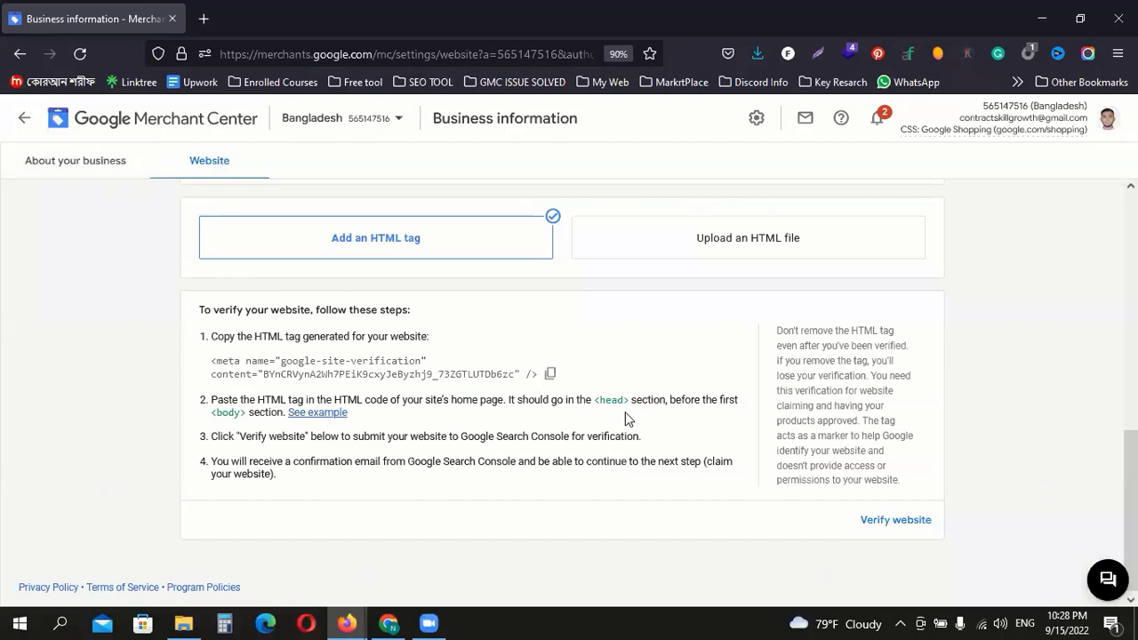
{"action": "left_click", "coordinate": [902, 520]}
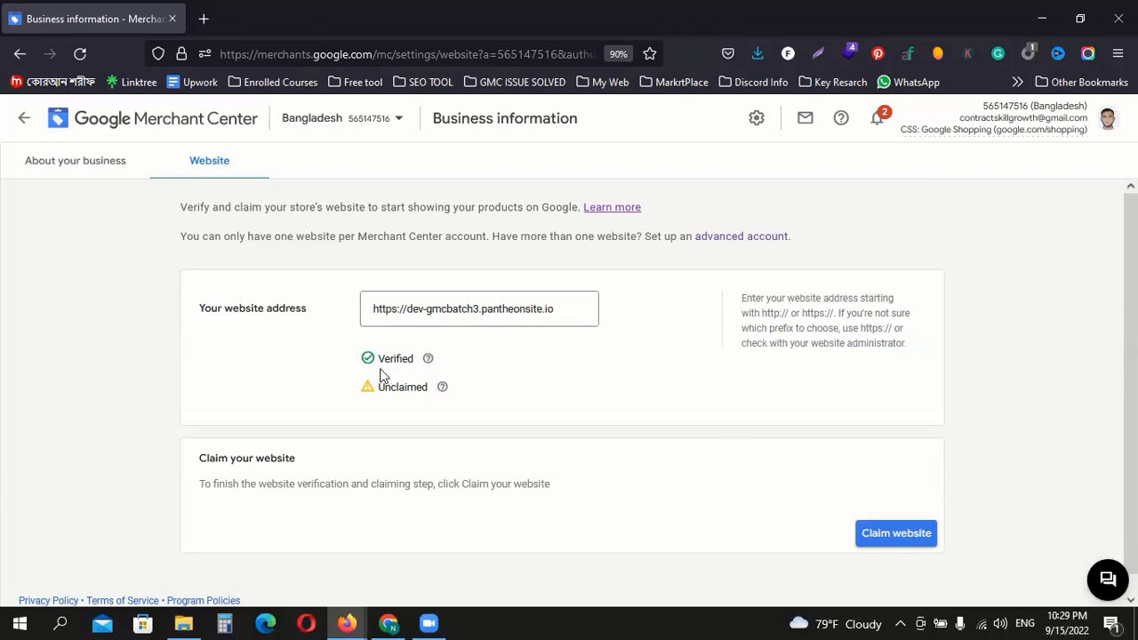
{"action": "left_click_drag", "start_coordinate": [363, 359], "coordinate": [418, 359]}
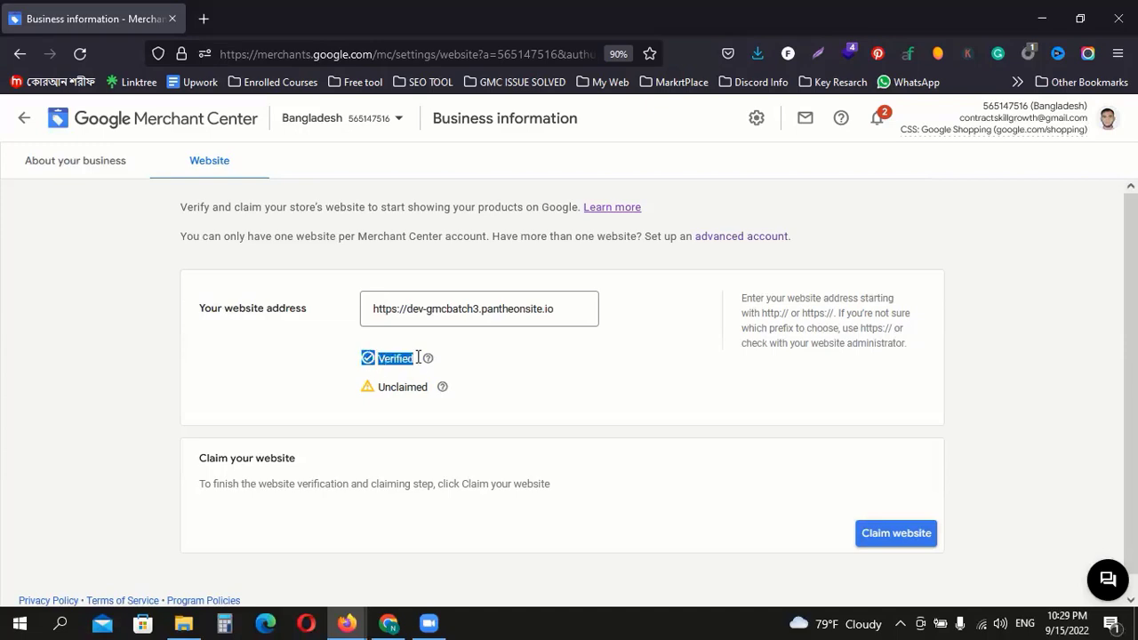
{"action": "left_click", "coordinate": [510, 358]}
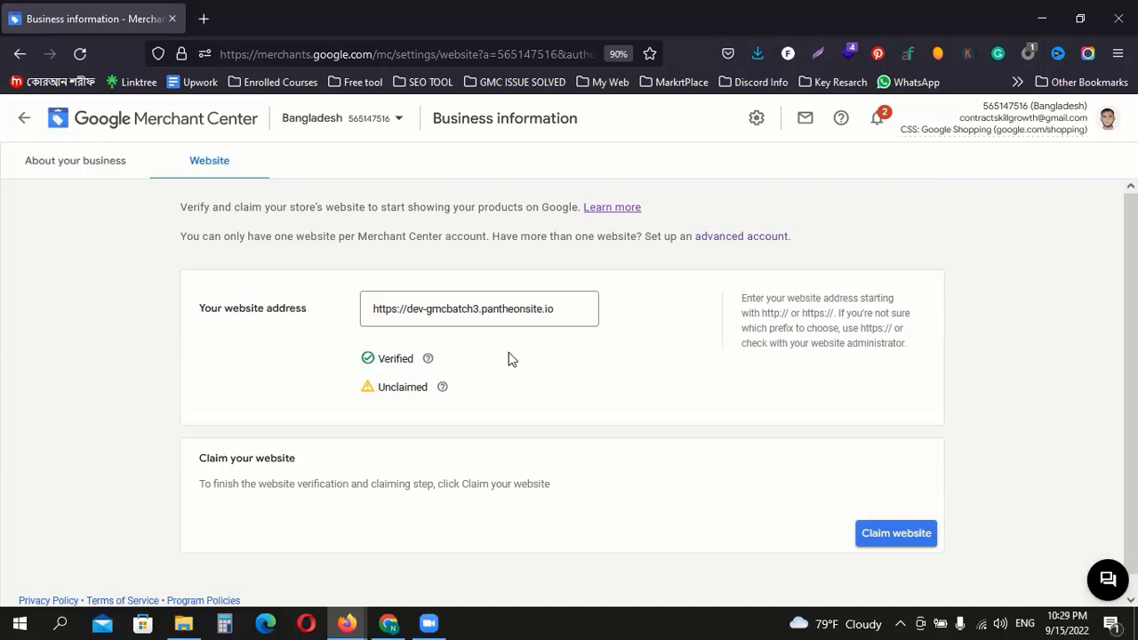
Return to the theme editor in Chrome, review the verification meta tag above the closing head tag and update header.php again
{"action": "left_click", "coordinate": [389, 624]}
{"action": "left_click", "coordinate": [131, 16]}
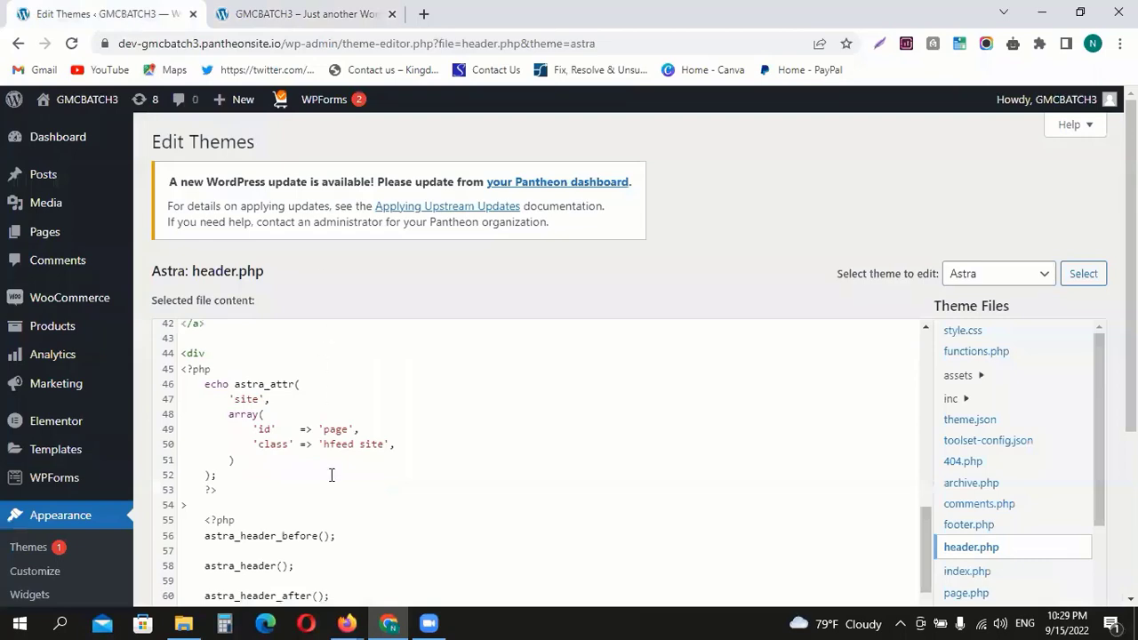
{"action": "scroll", "coordinate": [331, 475], "scroll_direction": "down", "scroll_amount": 3}
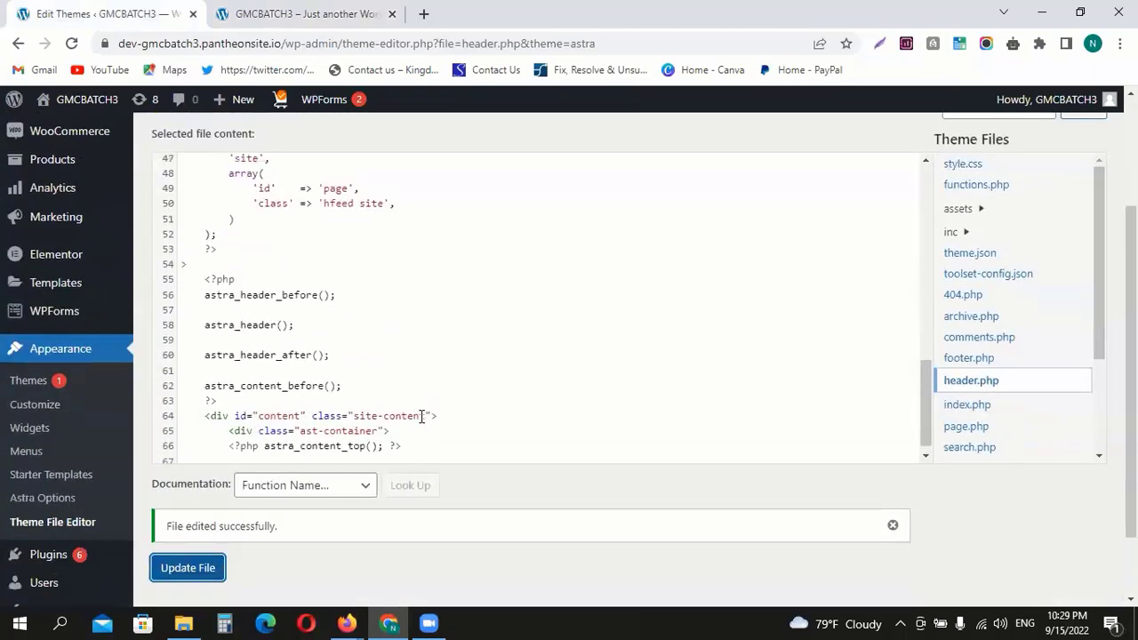
{"action": "scroll", "coordinate": [420, 415], "scroll_direction": "up", "scroll_amount": 3}
{"action": "scroll", "coordinate": [470, 388], "scroll_direction": "up", "scroll_amount": 1}
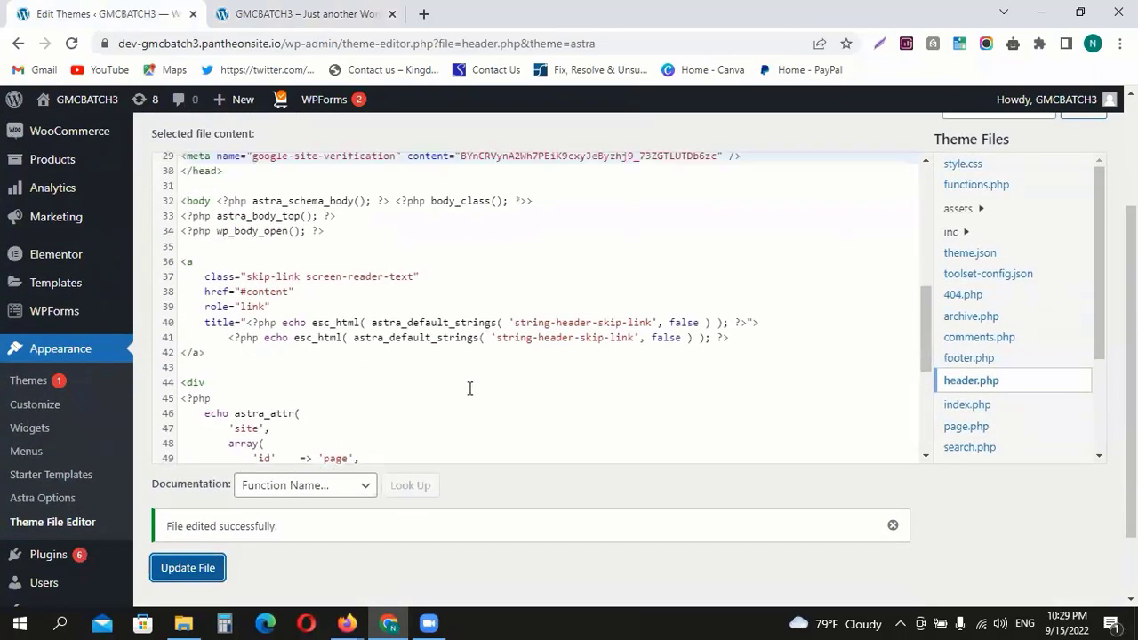
{"action": "scroll", "coordinate": [469, 388], "scroll_direction": "up", "scroll_amount": 3}
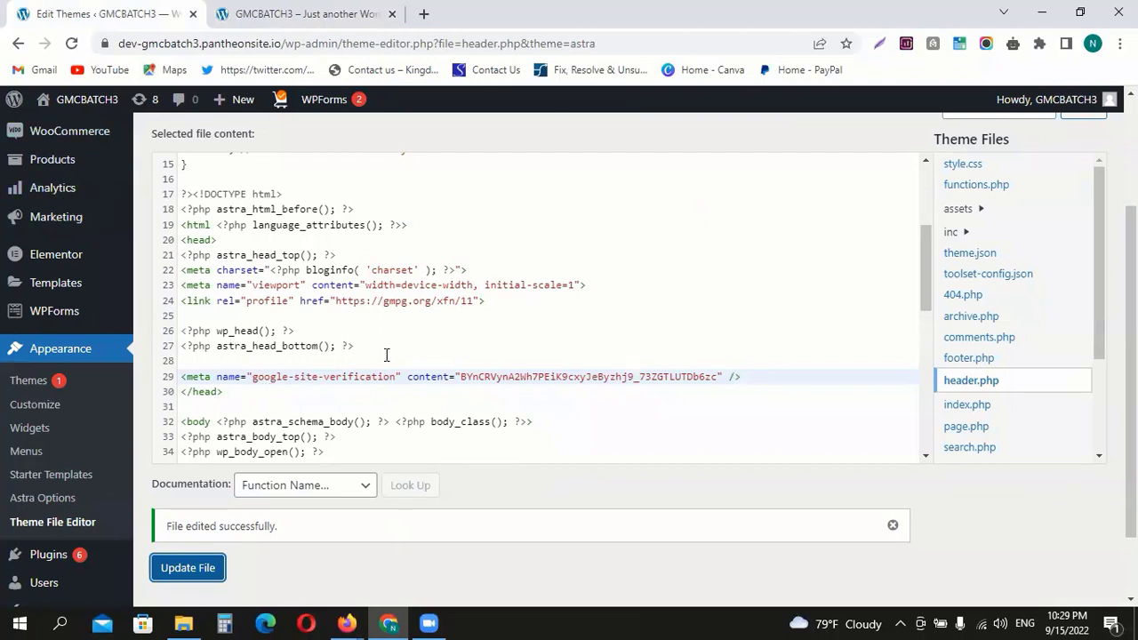
{"action": "left_click", "coordinate": [356, 345]}
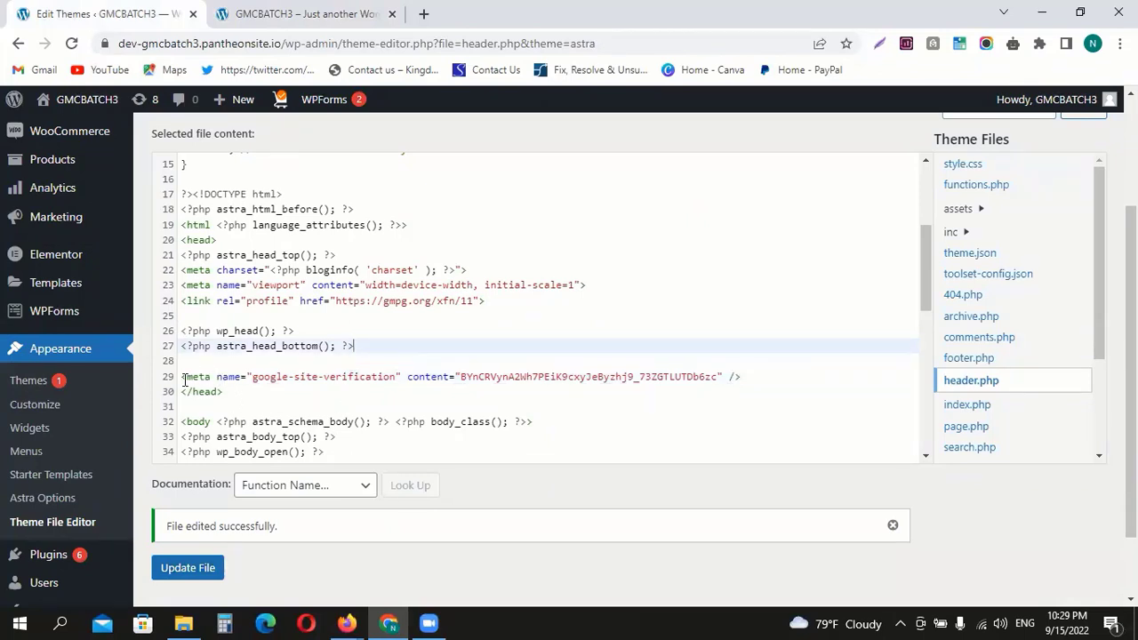
{"action": "left_click", "coordinate": [185, 567]}
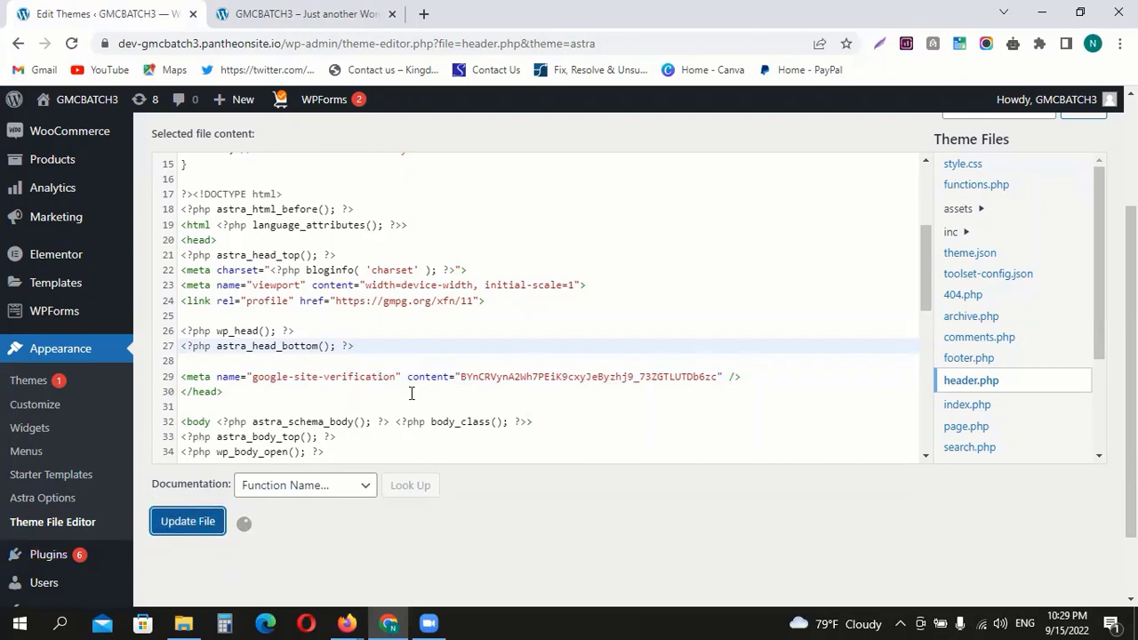
Look over the store homepage's page source once more, close it and return to header.php in the theme editor
{"action": "left_click", "coordinate": [278, 11]}
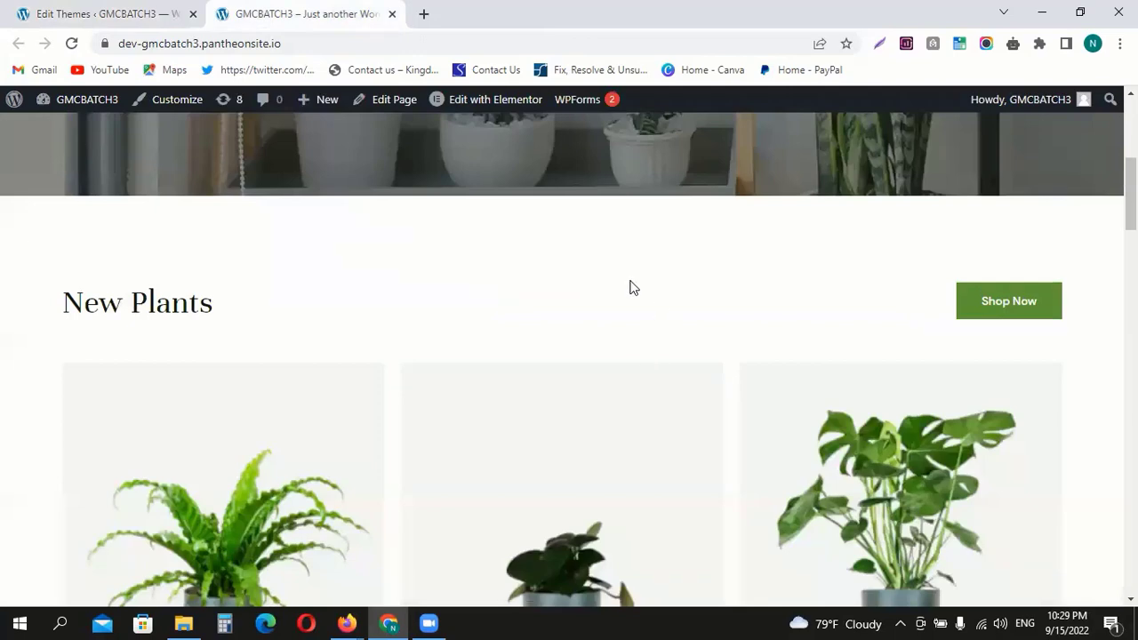
{"action": "right_click", "coordinate": [382, 287]}
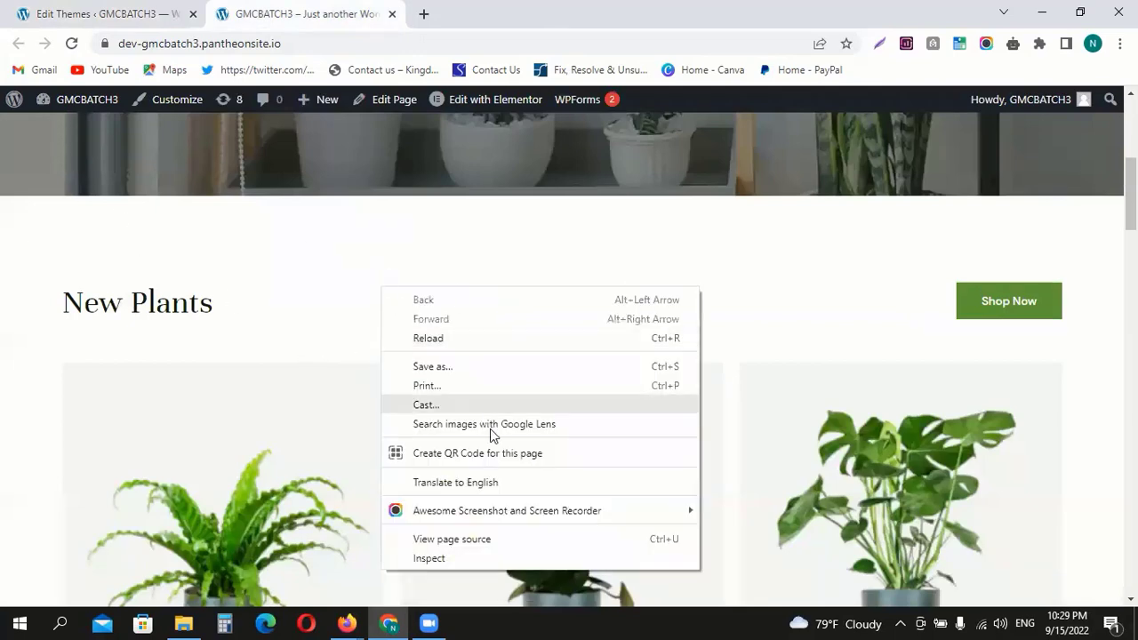
{"action": "left_click", "coordinate": [452, 540]}
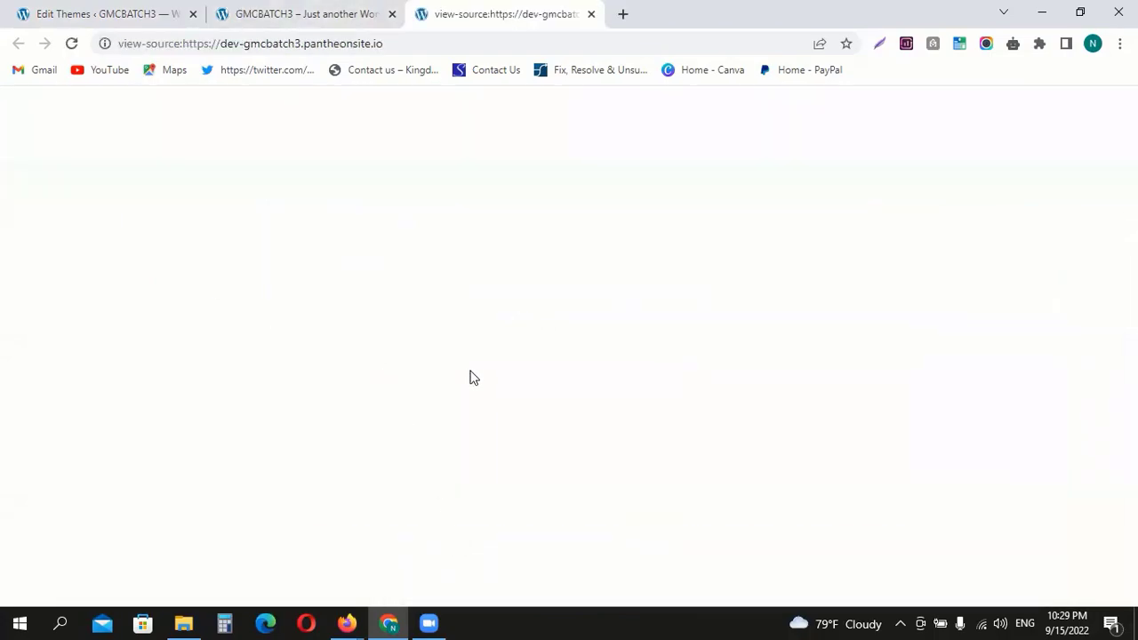
{"action": "scroll", "coordinate": [206, 380], "scroll_direction": "down", "scroll_amount": 3}
{"action": "scroll", "coordinate": [206, 380], "scroll_direction": "up", "scroll_amount": 3}
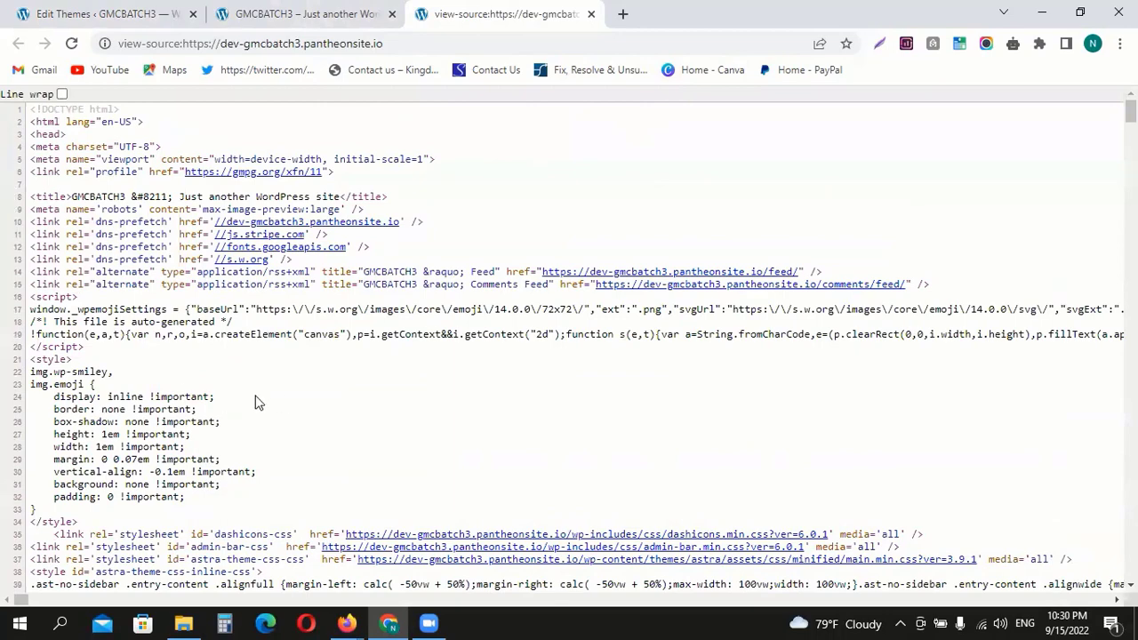
{"action": "middle_click", "coordinate": [539, 16]}
{"action": "left_click", "coordinate": [54, 4]}
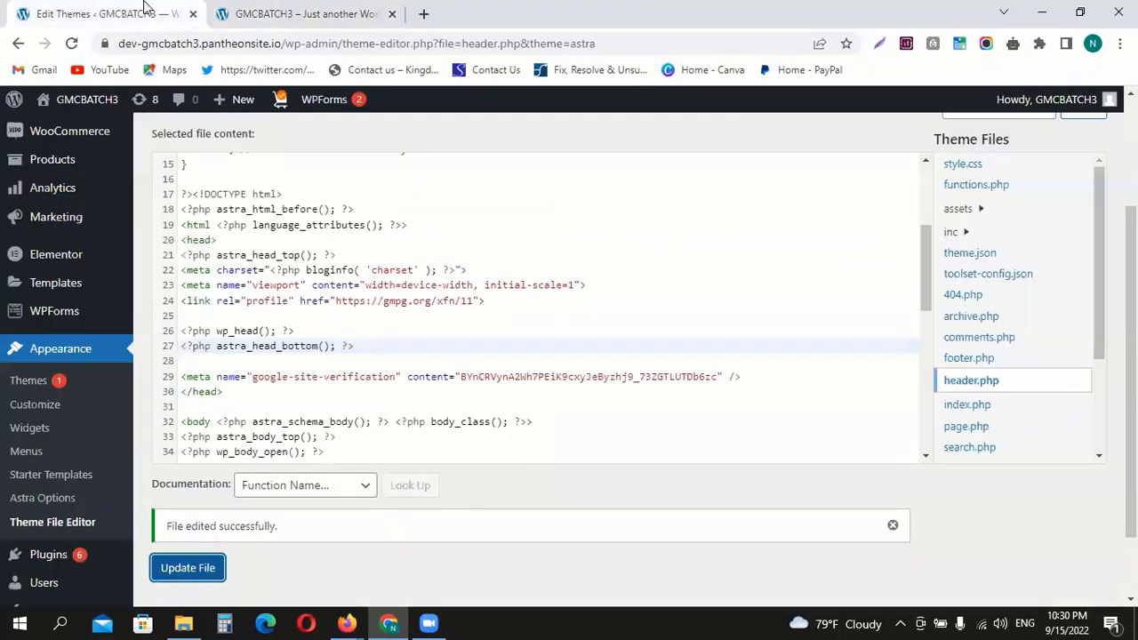
Switch to Google Merchant Center in Firefox and claim the verified store website
{"action": "left_click", "coordinate": [347, 622]}
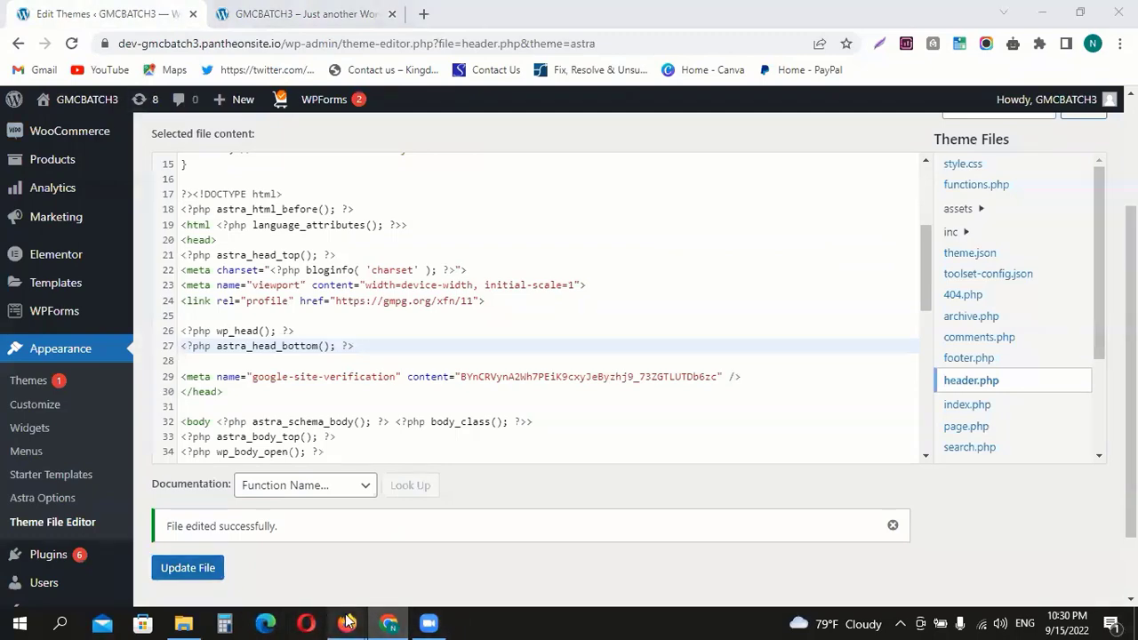
{"action": "left_click", "coordinate": [409, 570]}
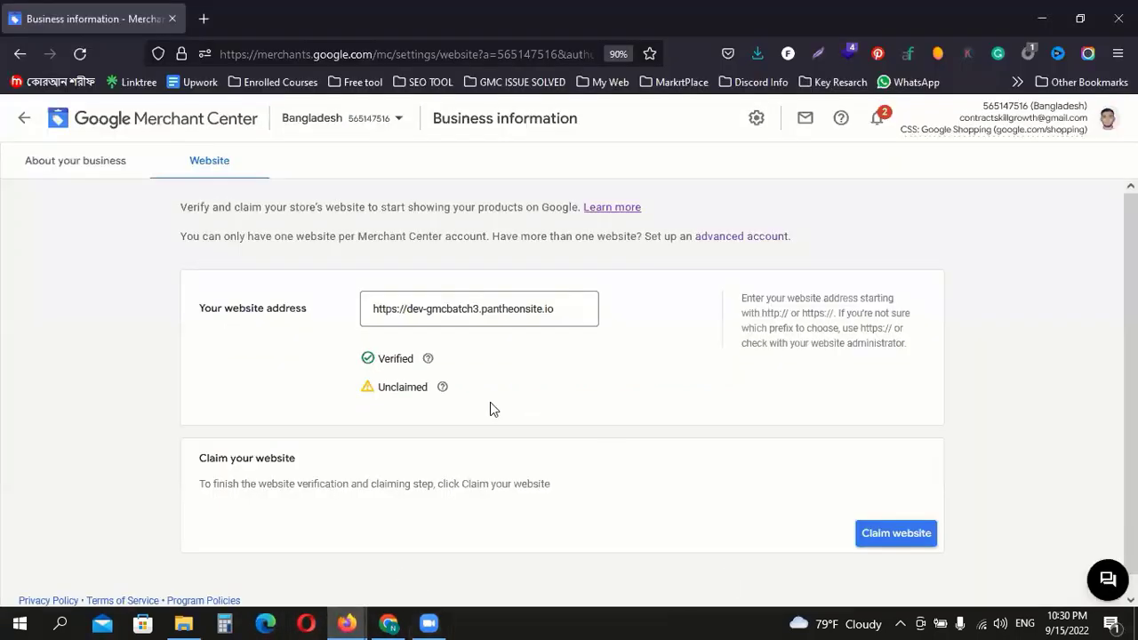
{"action": "scroll", "coordinate": [423, 416], "scroll_direction": "down", "scroll_amount": 1}
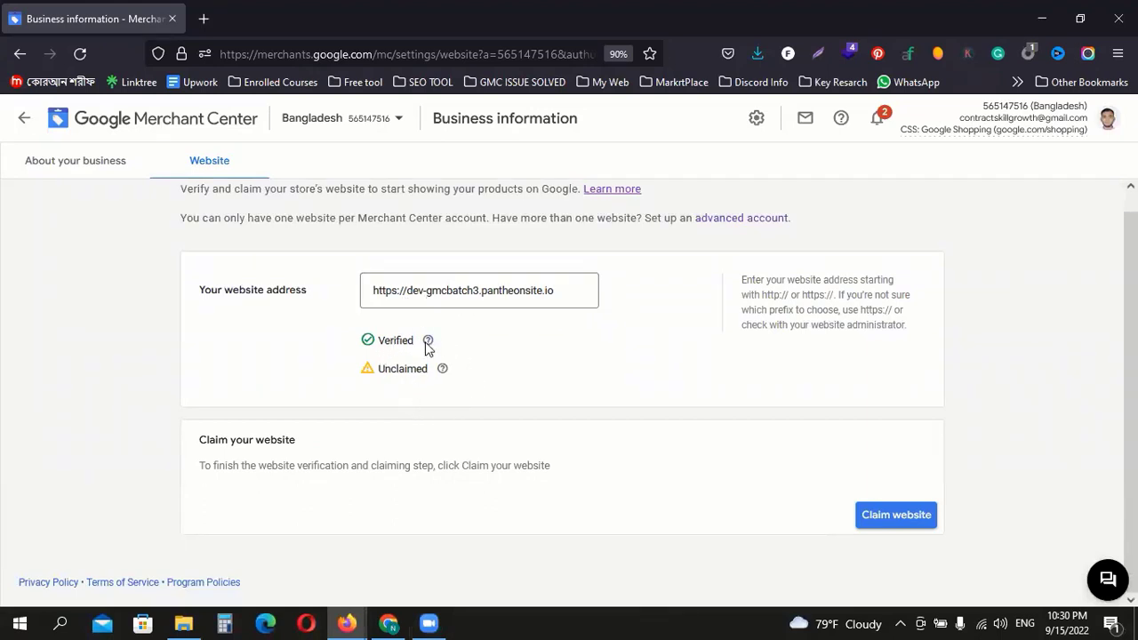
{"action": "left_click", "coordinate": [890, 516]}
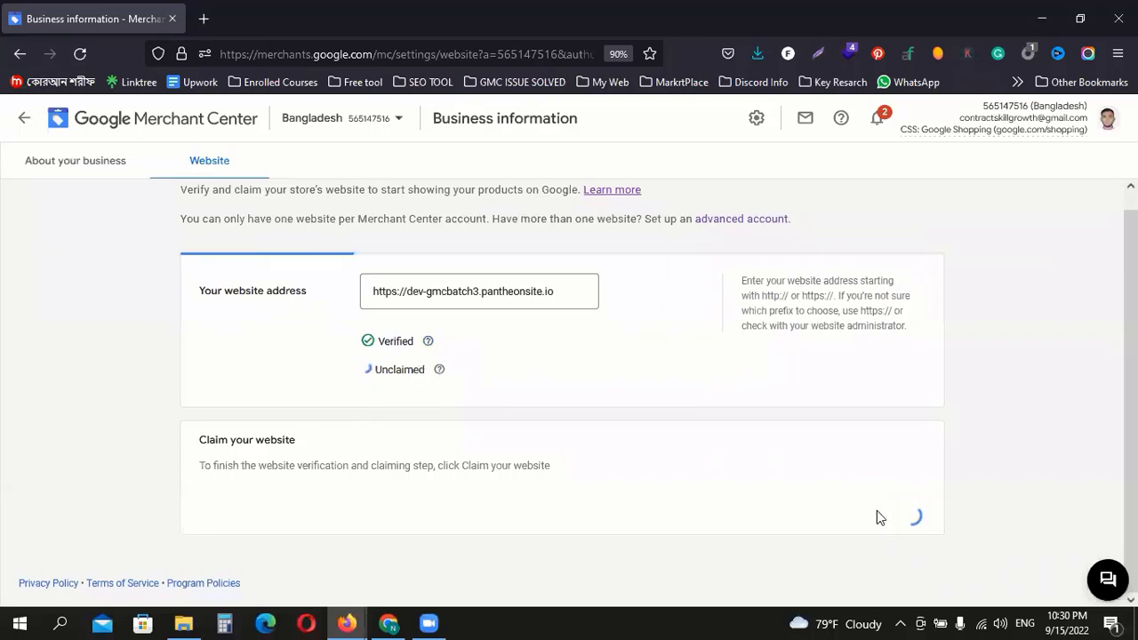